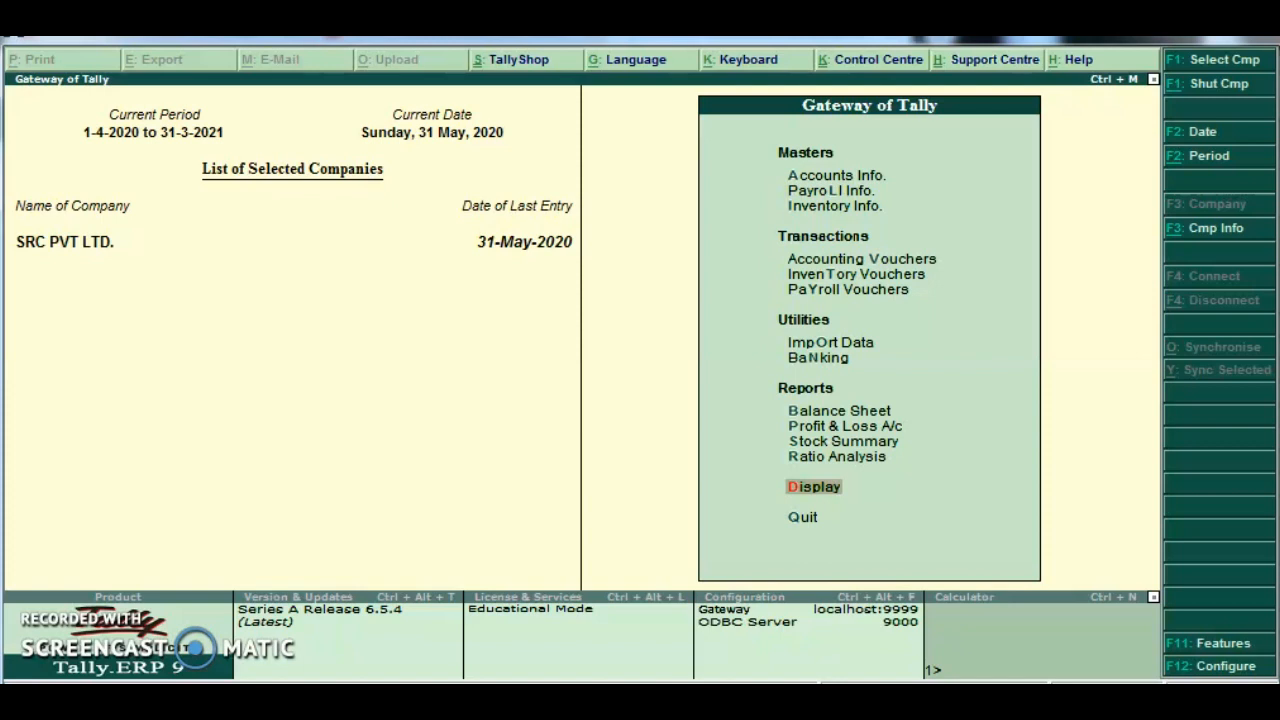
Open accounting voucher entry for SRC PVT LTD. to start a new payment voucher.
key(Down)
key(Down)
key(Down)
key(Down)
key(Down)
key(Down)
key(Down)
key(Up)
key(Up)
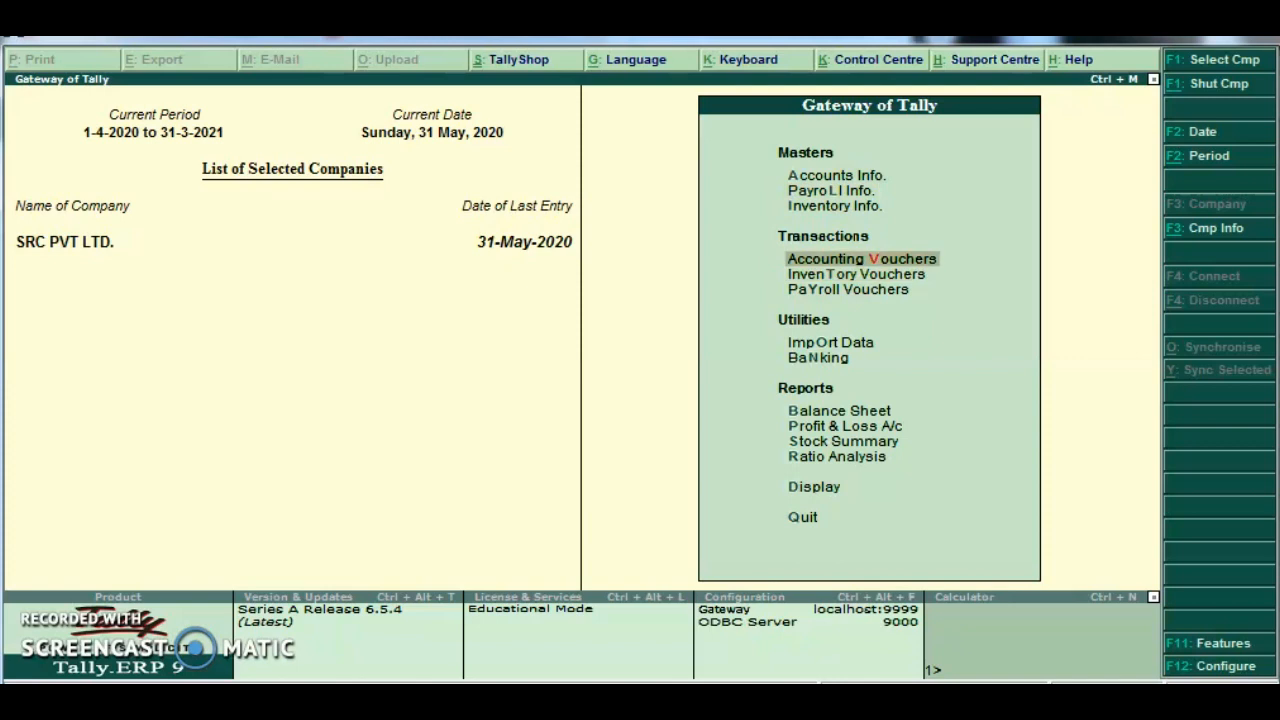
key(Return)
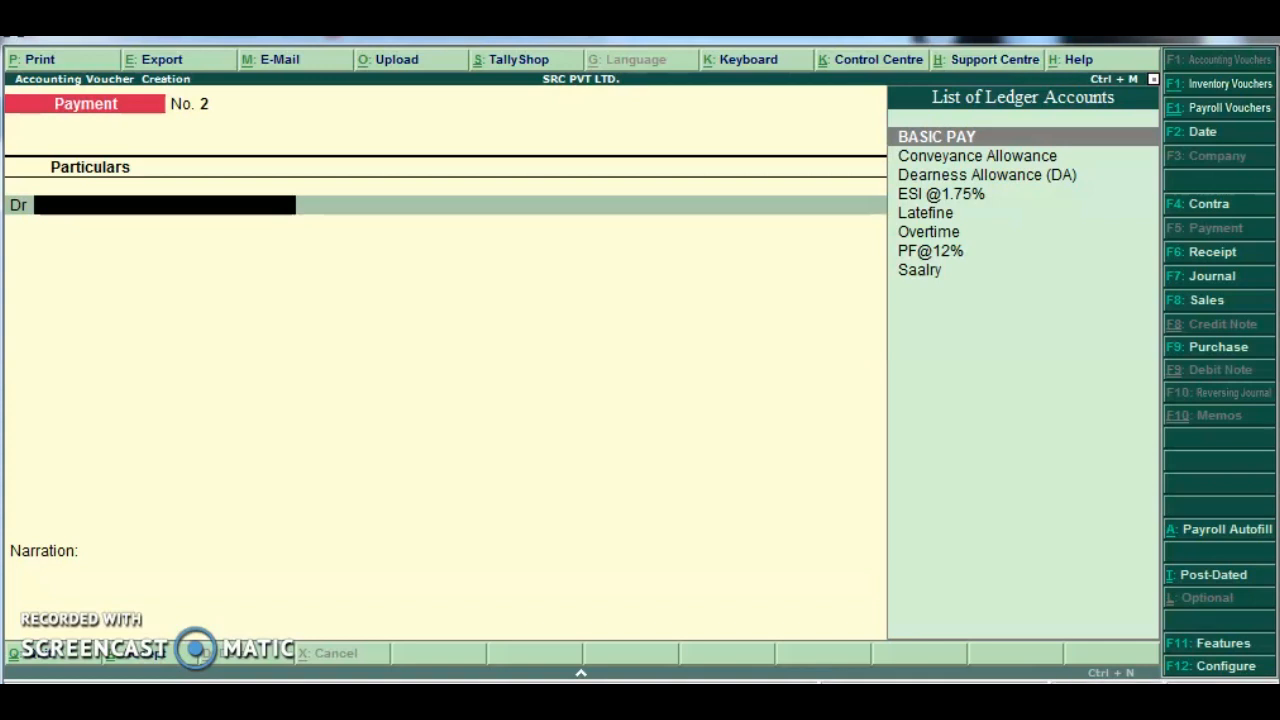
text(rn)
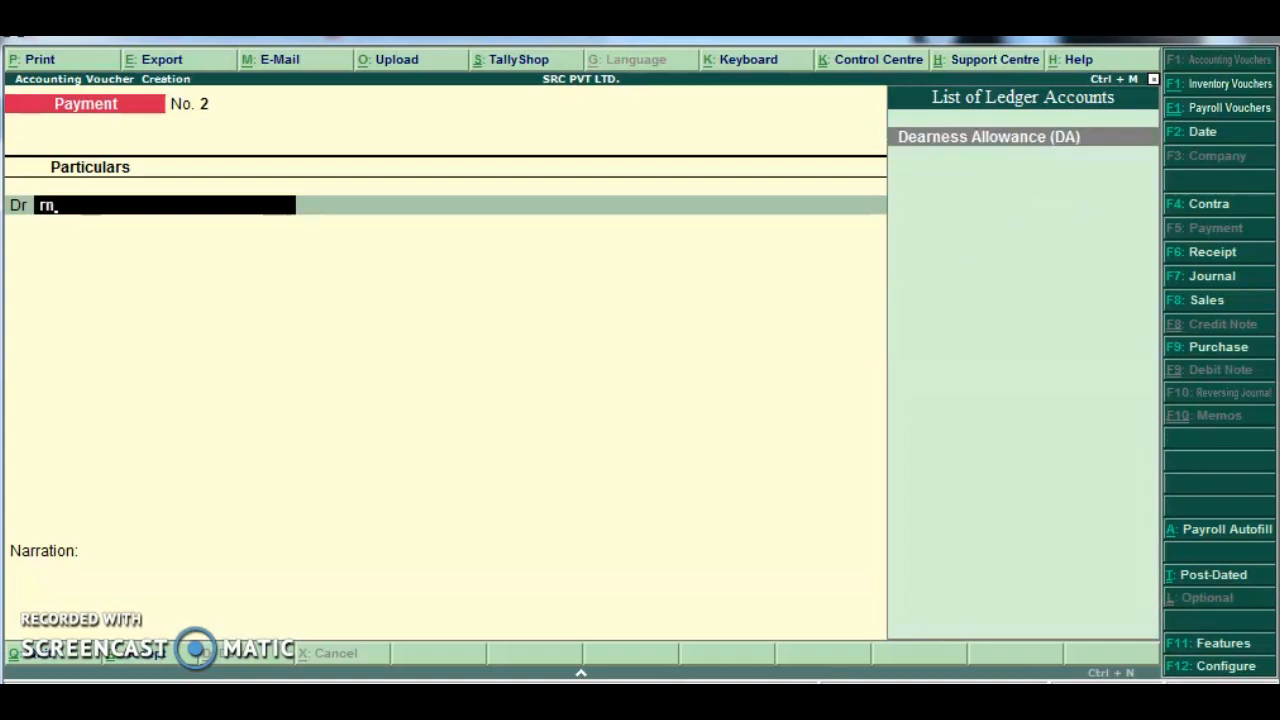
key(BackSpace)
key(BackSpace)
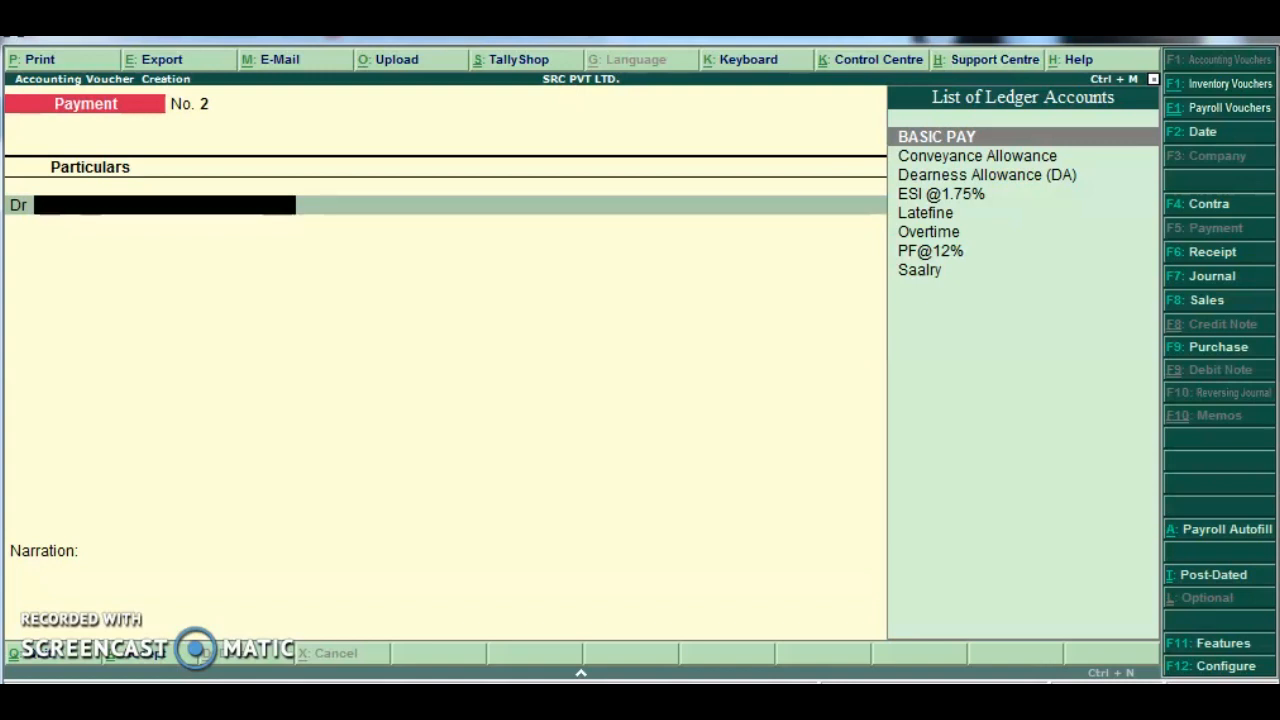
key(alt+c)
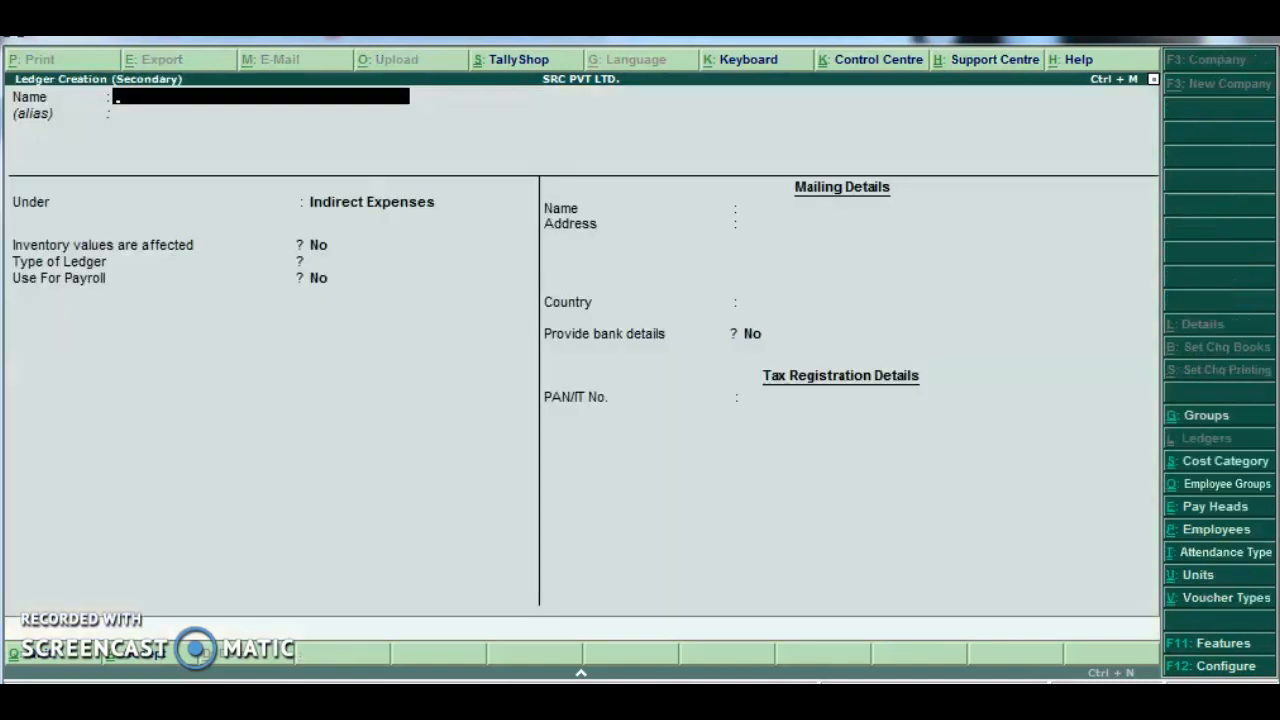
key(Escape)
key(Return)
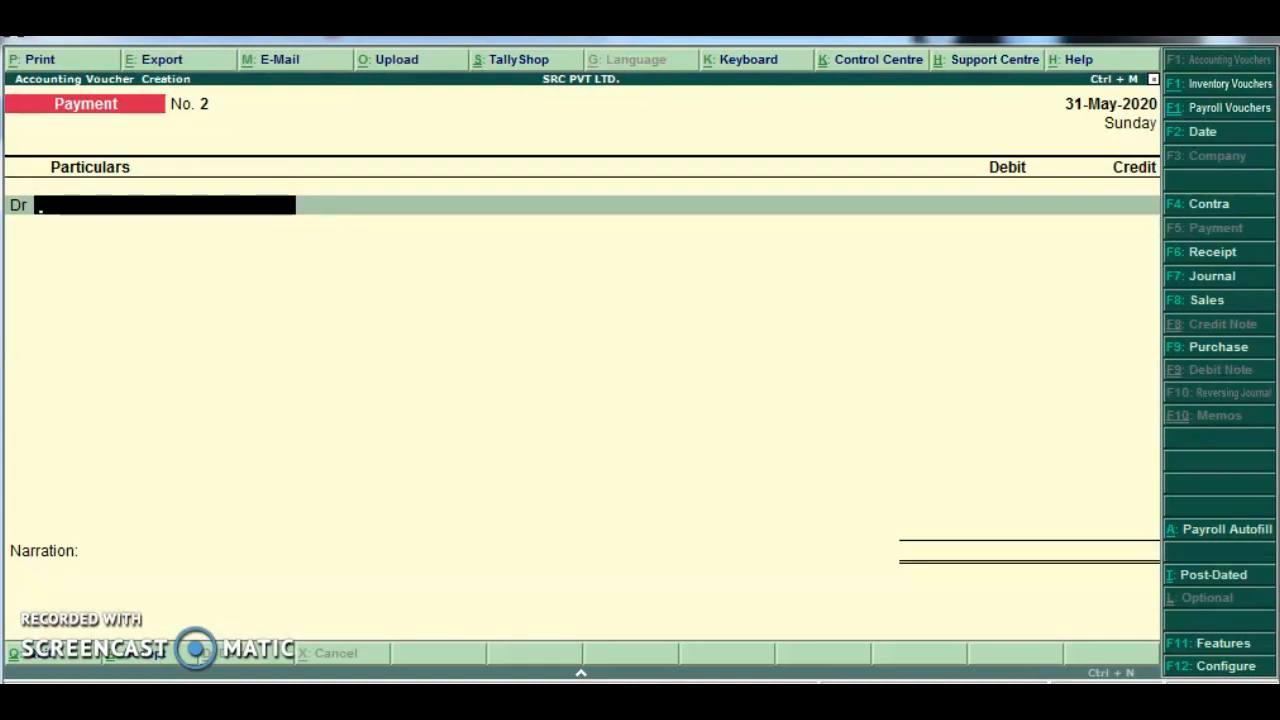
text(.)
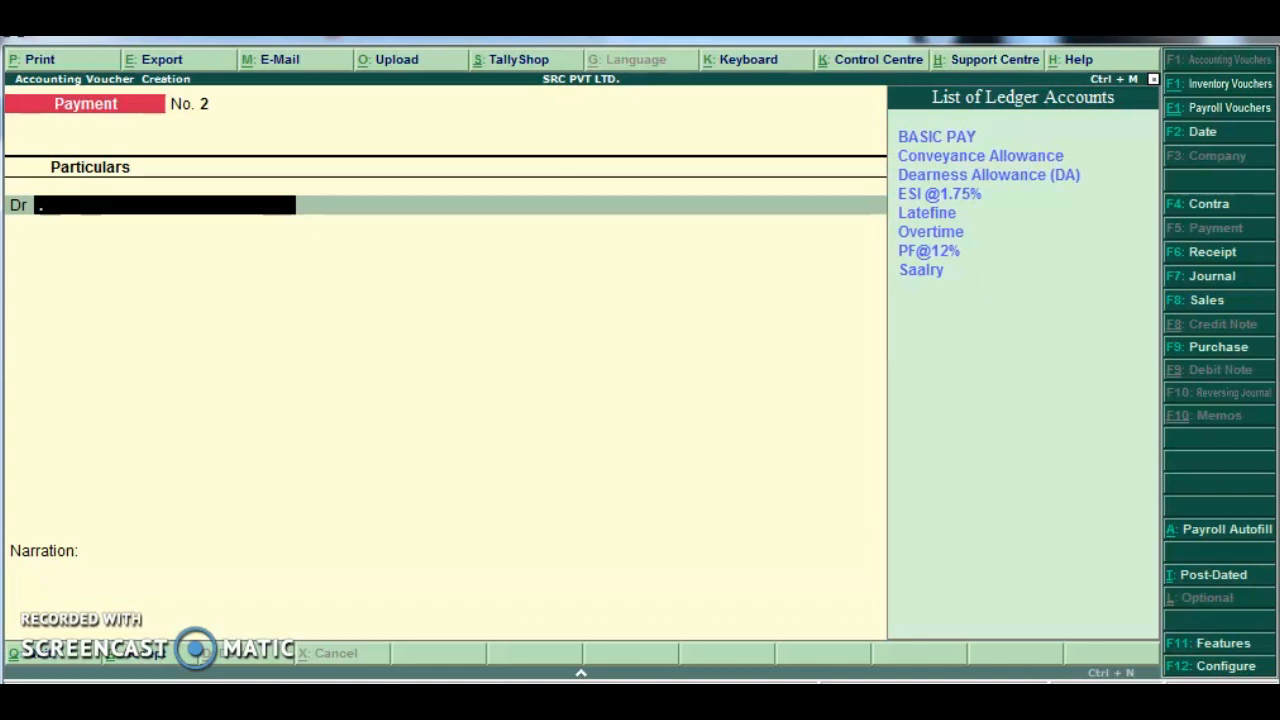
Start a new ledger named Rent Ac from the voucher's debit line and narrow its parent group choices to the indirect ones.
key(alt+c)
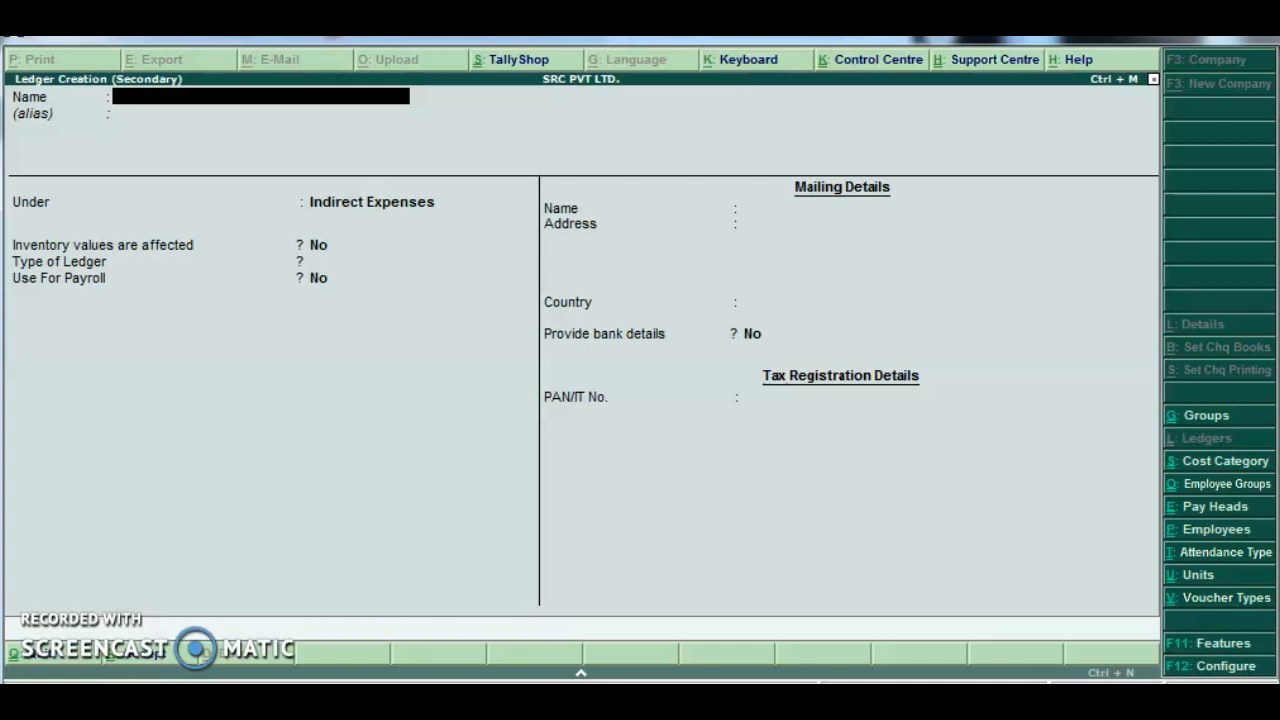
text(Rent Ac)
key(Return)
key(Return)
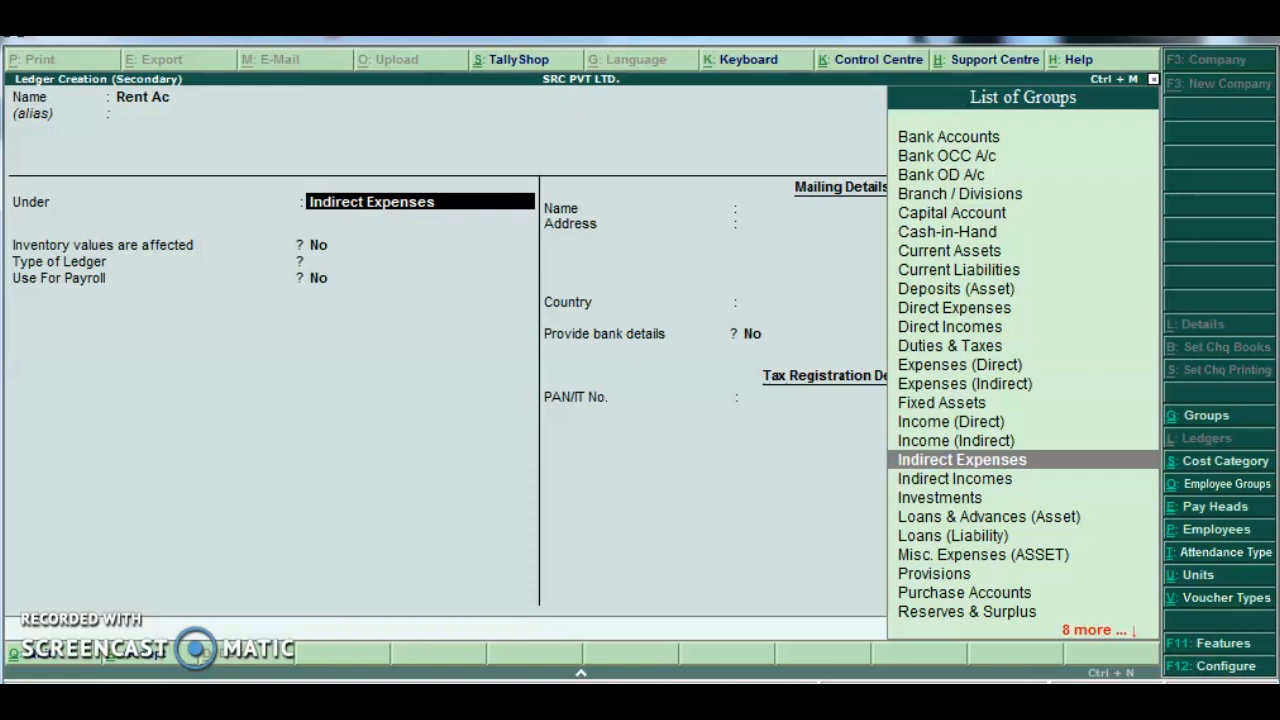
text(Indire)
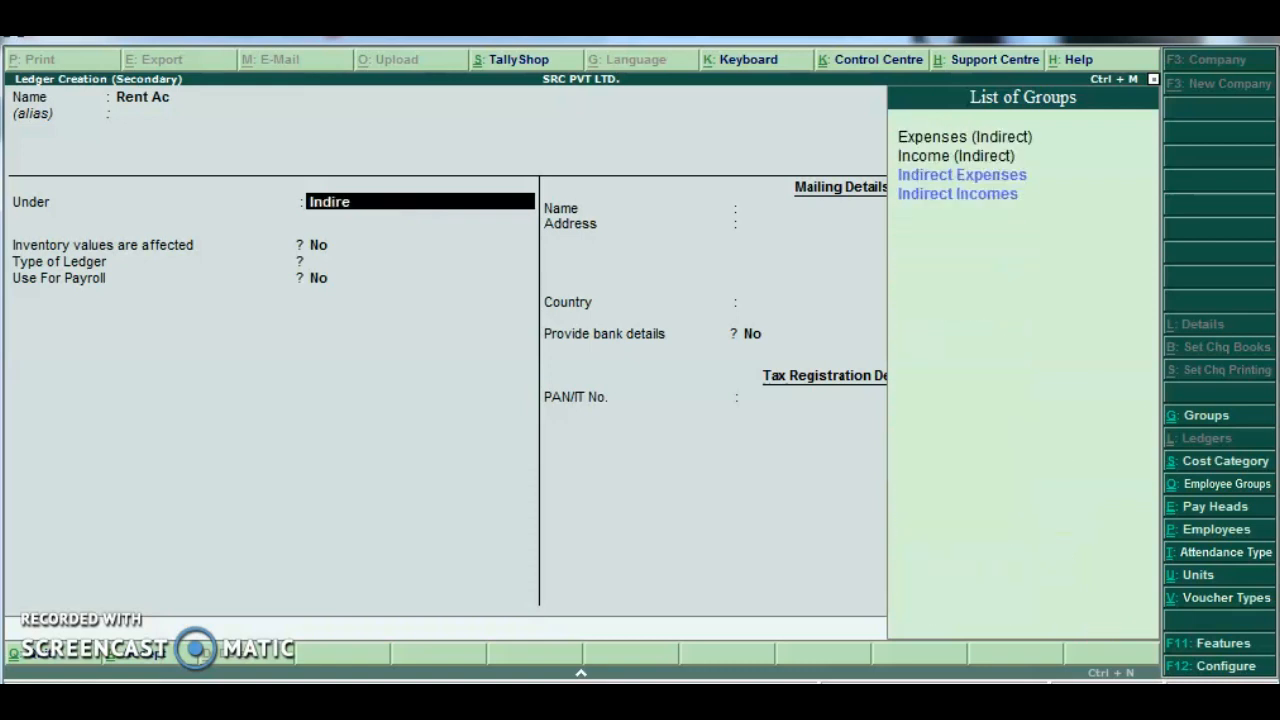
text(tt)
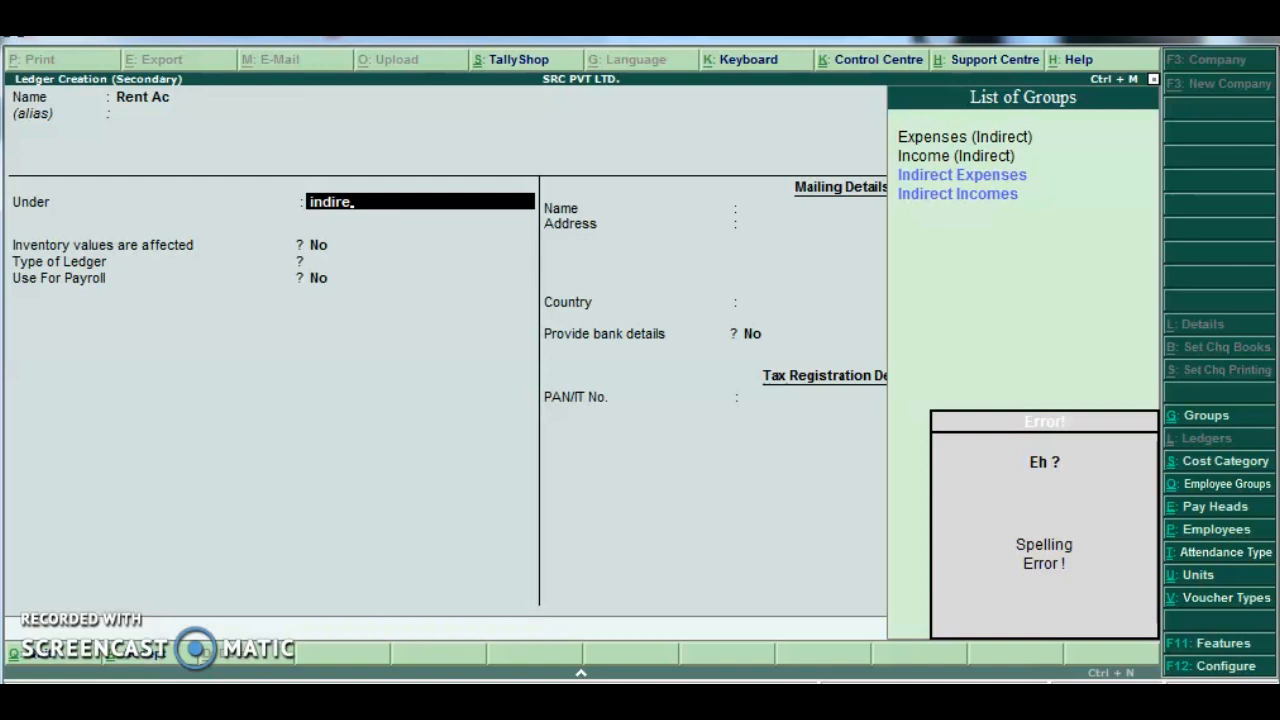
key(Escape)
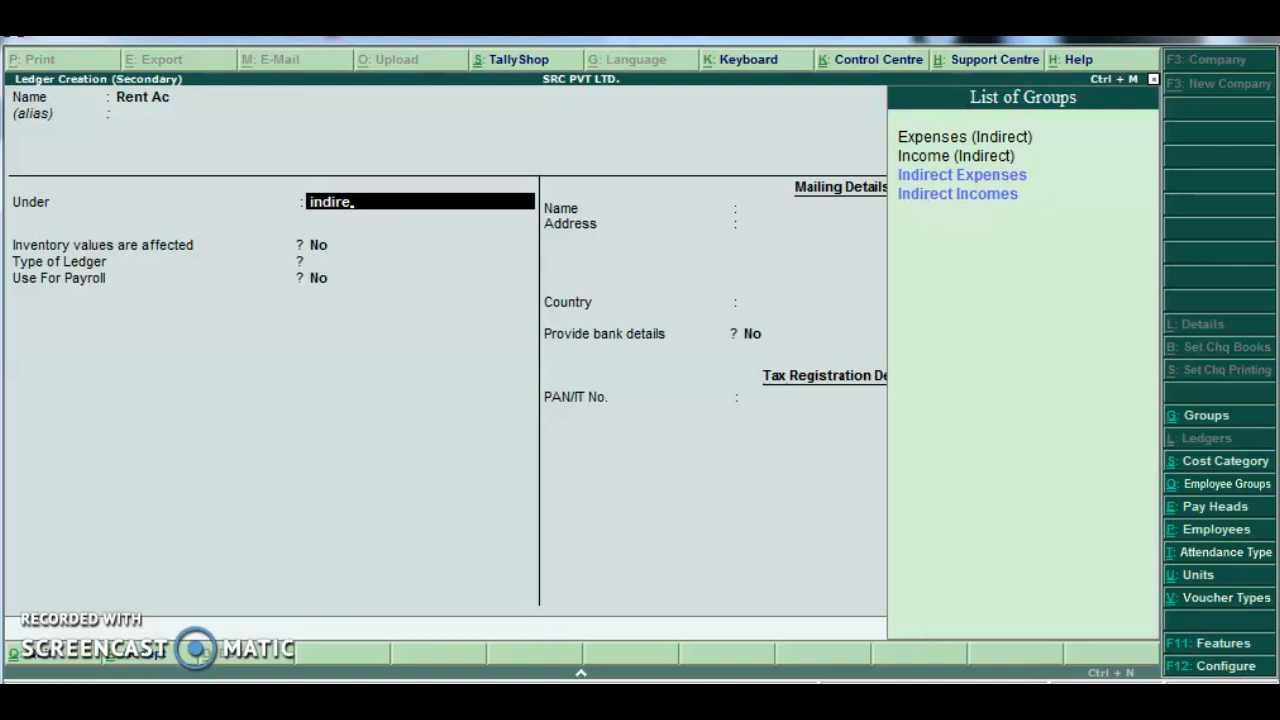
key(alt+c)
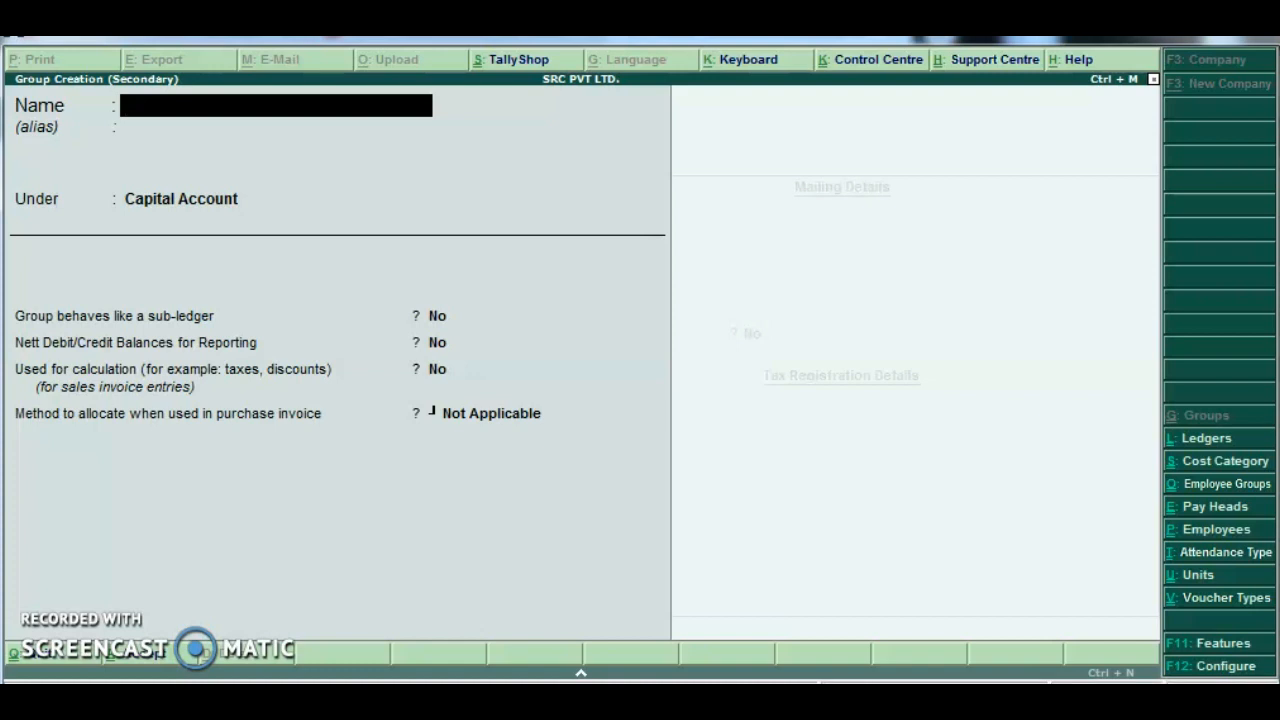
key(Escape)
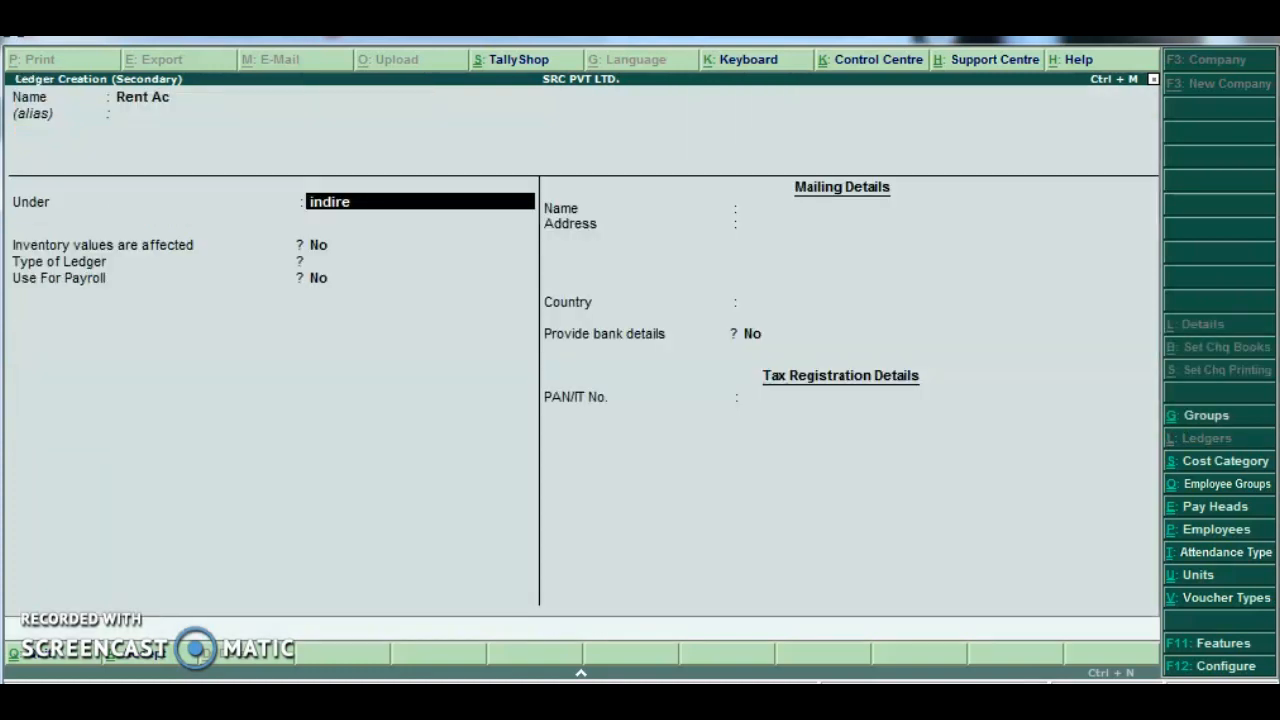
key(Return)
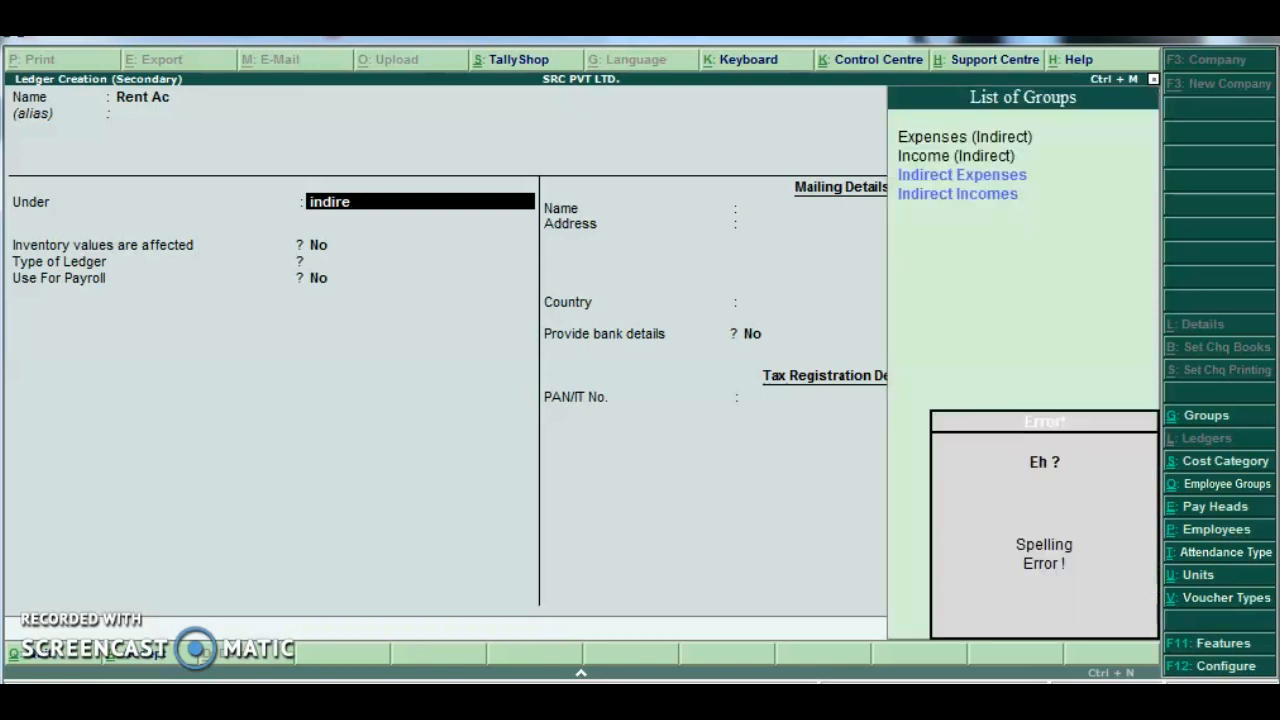
Place the Rent Ac ledger under Indirect Expenses, keep the remaining defaults and save it into the voucher's debit line.
key(Down)
key(Up)
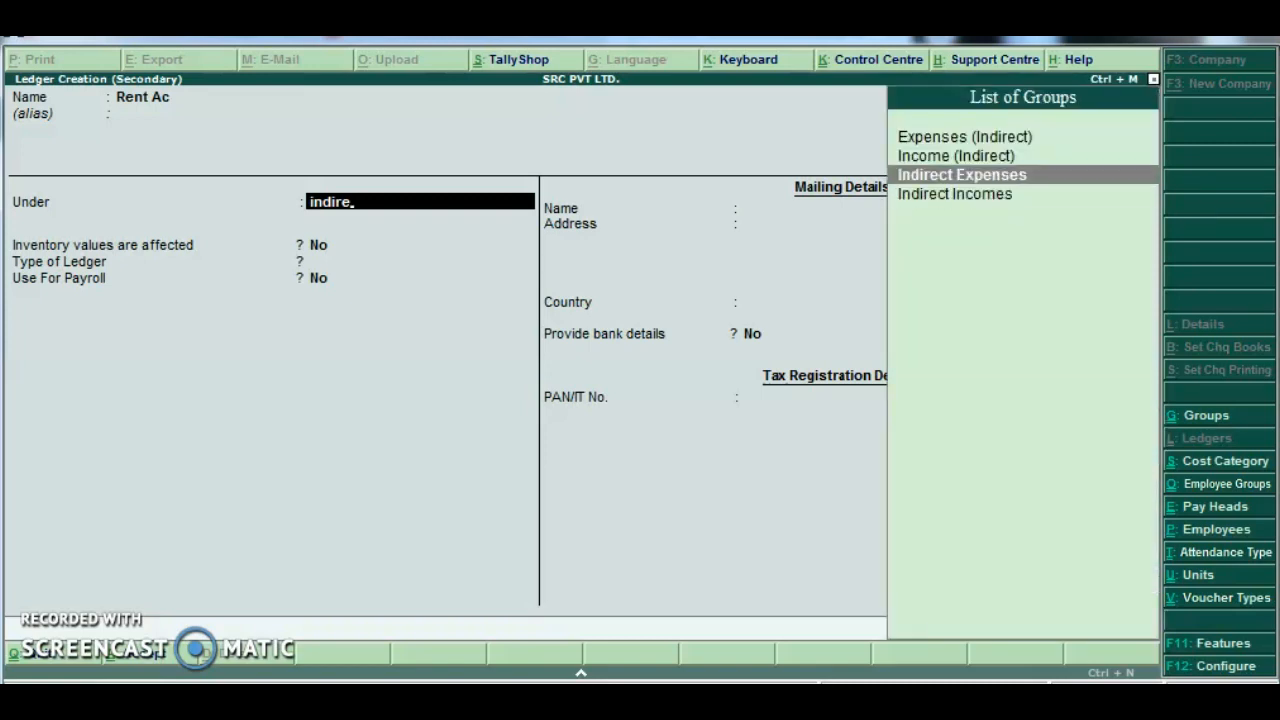
key(Return)
key(Return)
key(Return)
key(Return)
key(Return)
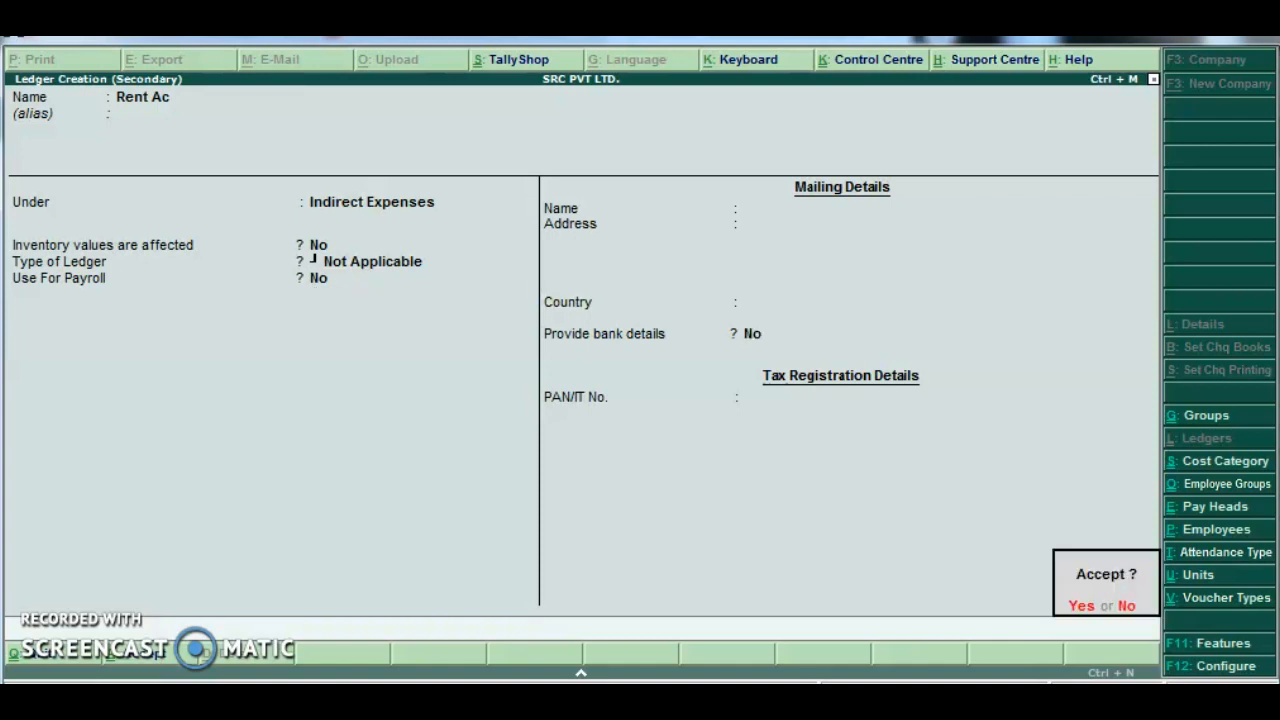
key(Return)
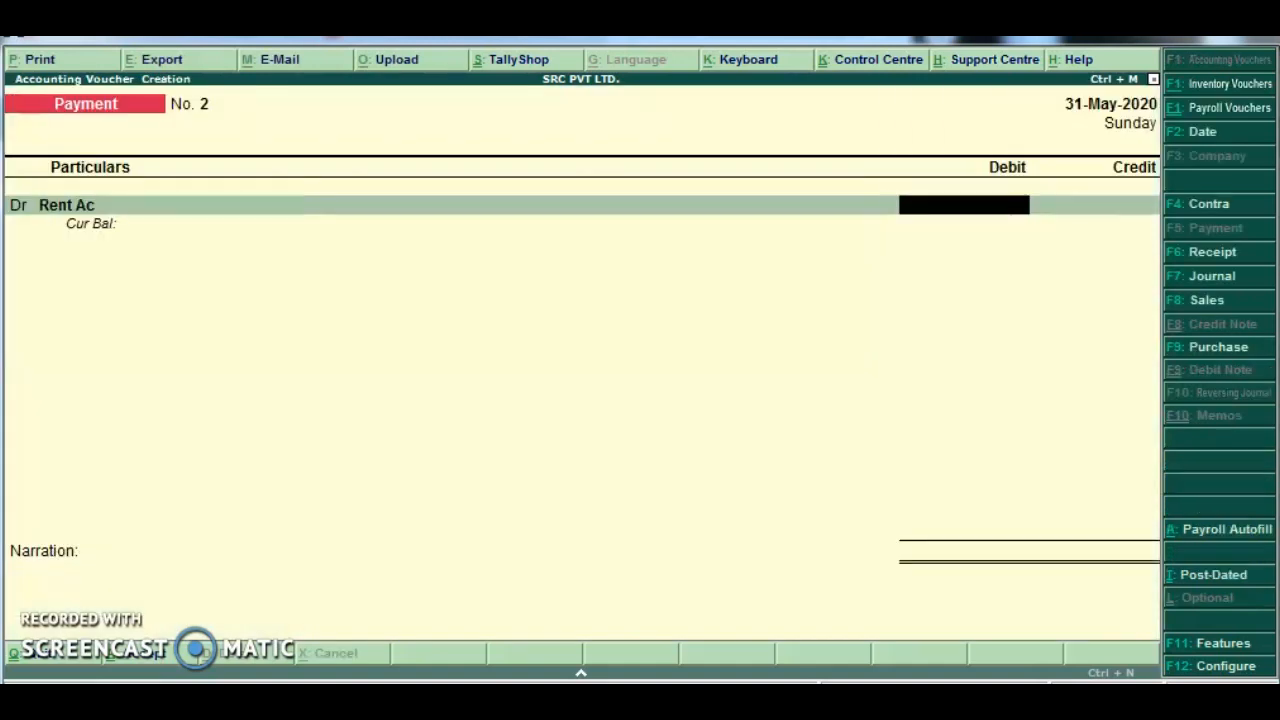
Enter 30000 as the debit amount for Rent Ac.
text(30000)
key(Return)
key(Return)
Credit Cash with 30,000, save the payment voucher without a narration and leave voucher entry.
text(c)
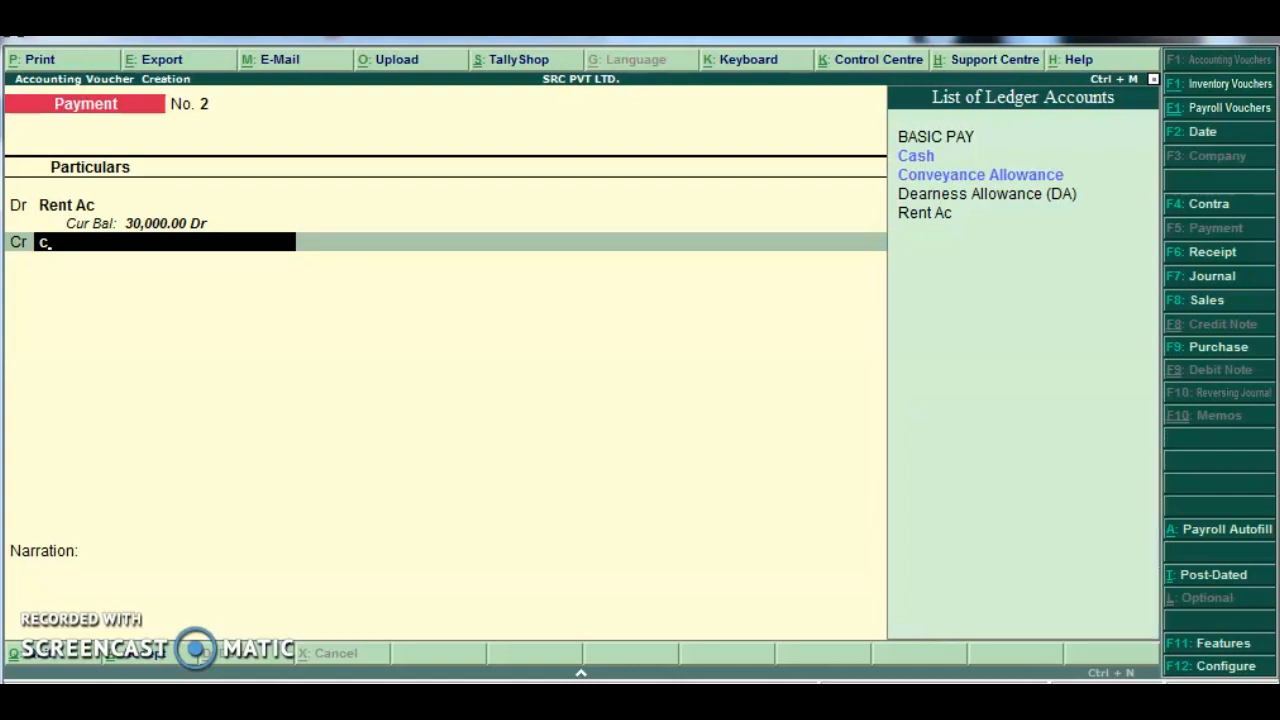
key(alt+c)
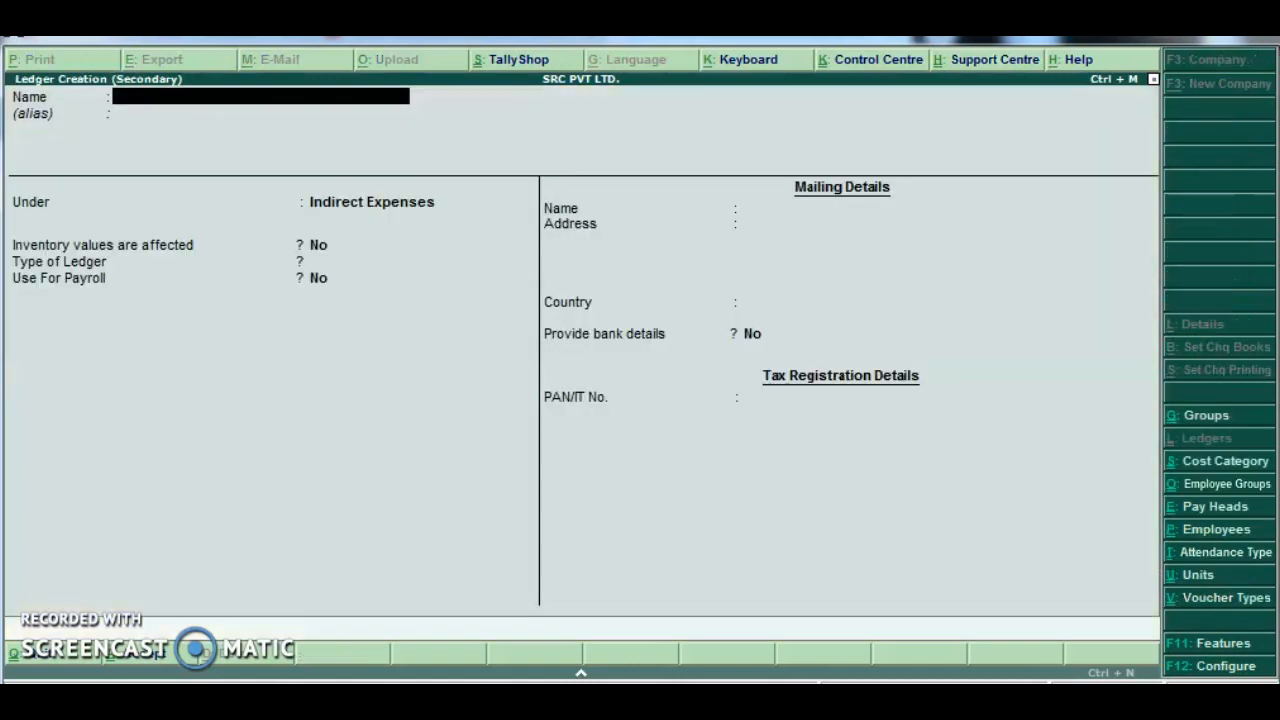
key(Escape)
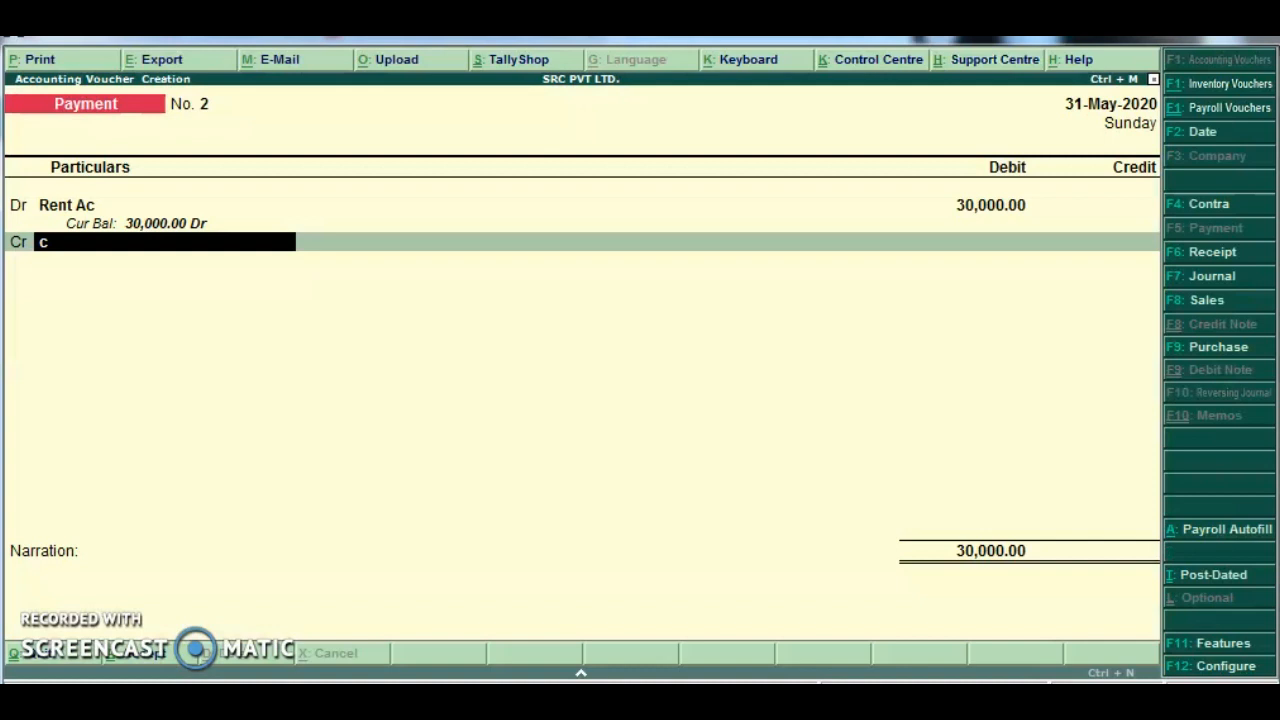
text(as)
key(Return)
key(Return)
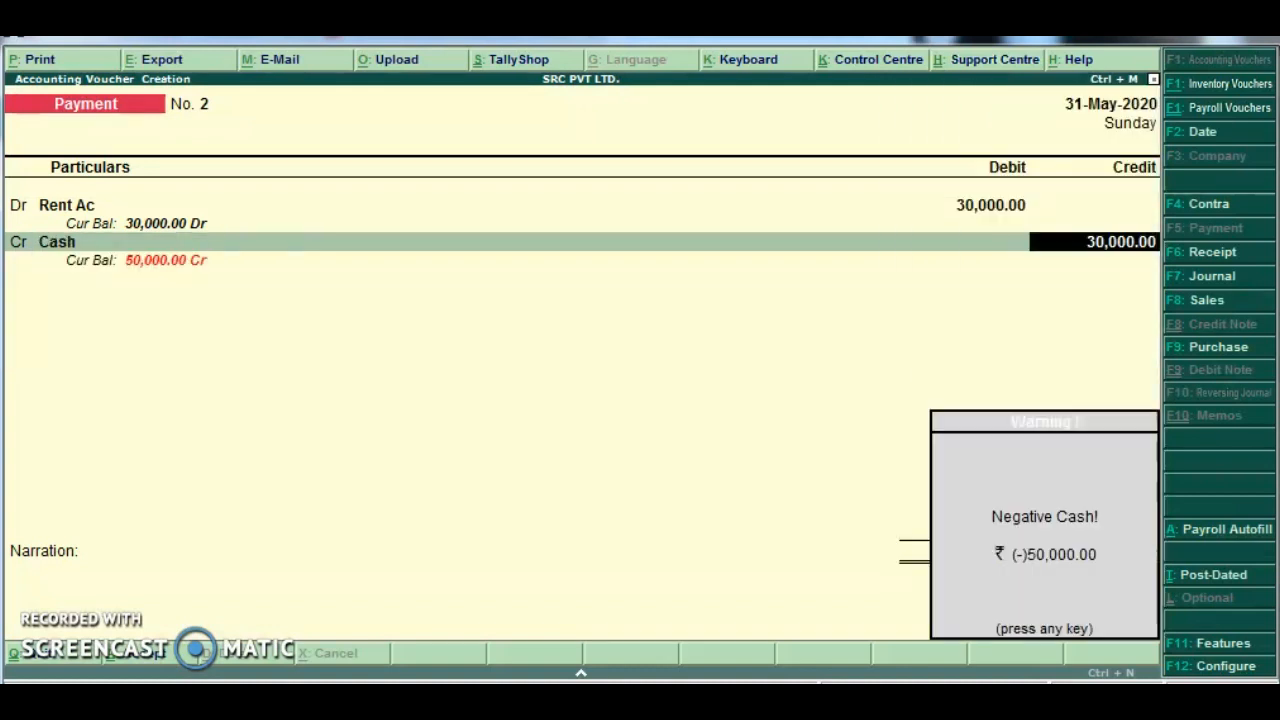
key(Return)
key(Return)
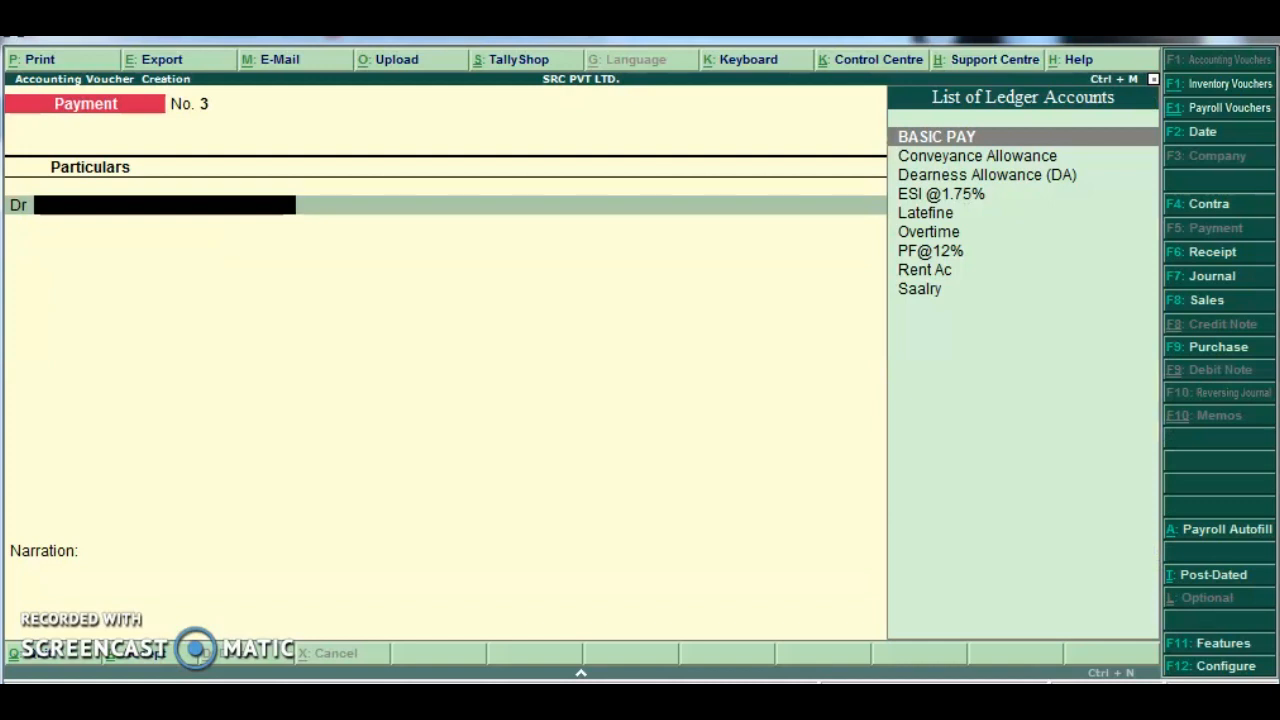
key(Escape)
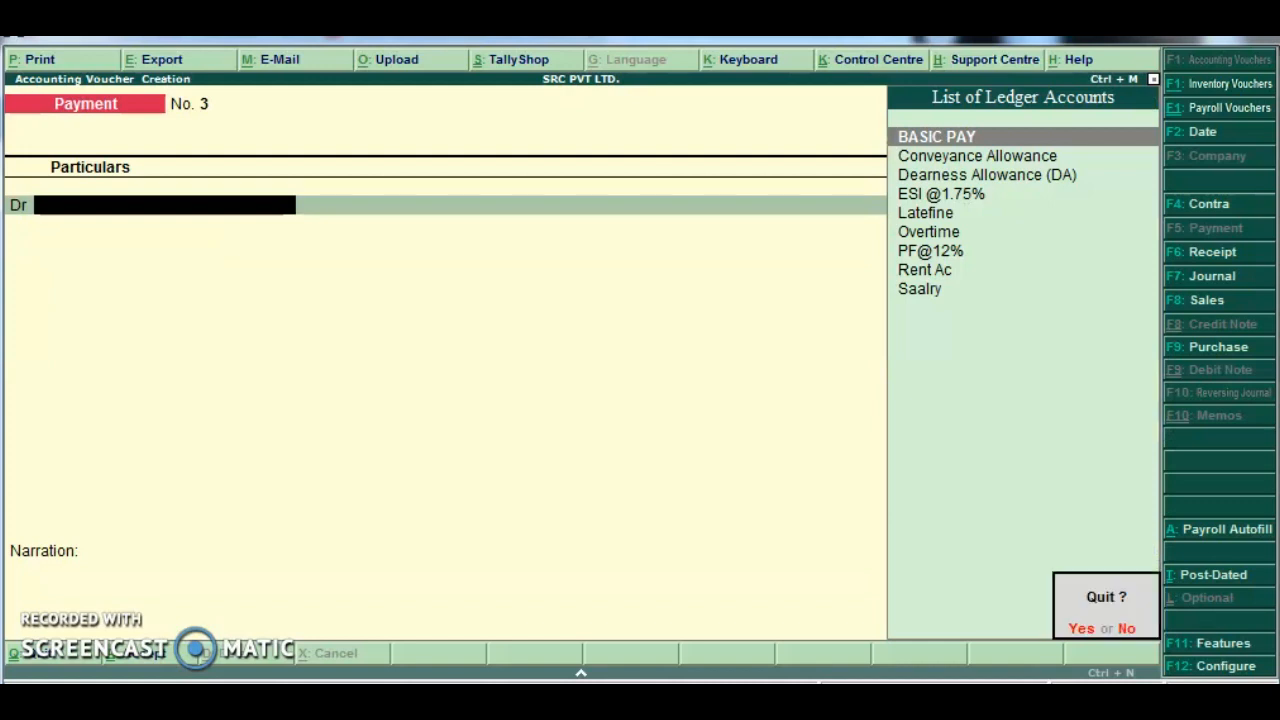
key(Return)
Start creating a single stock item named Hp Laptop 2520 4563 without an alias.
key(Up)
key(Up)
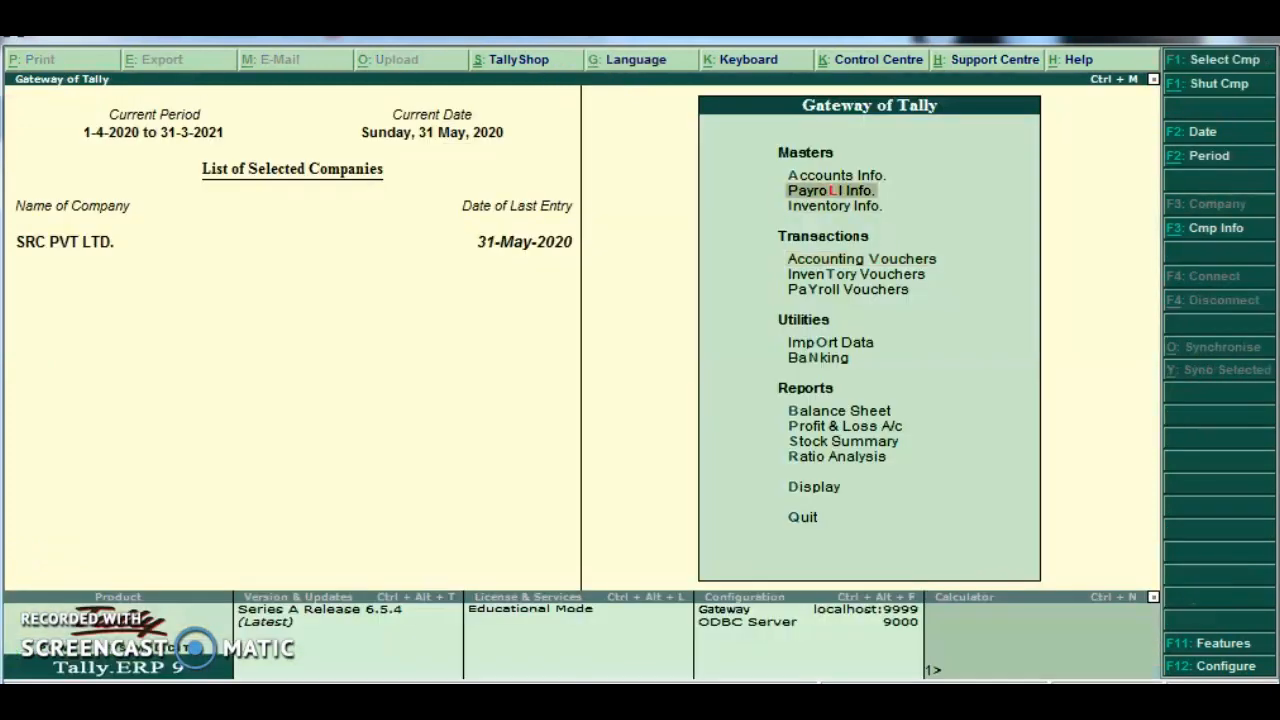
key(Down)
key(Return)
key(Down)
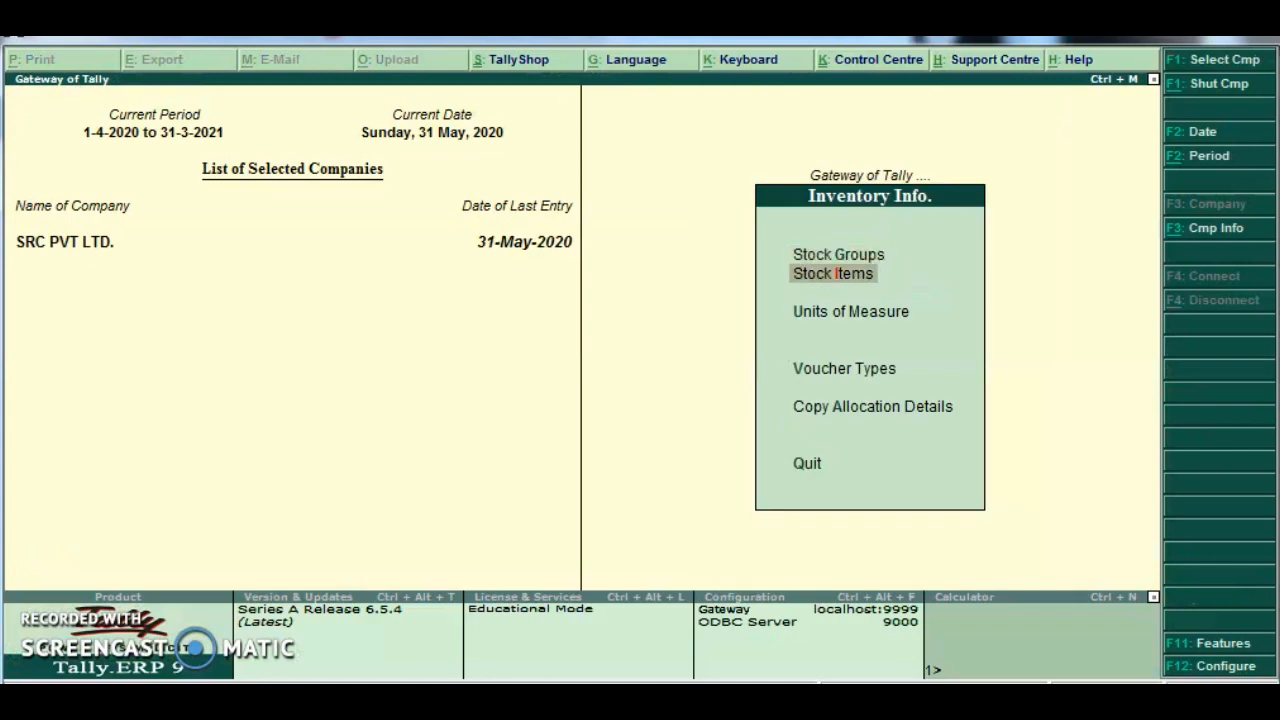
key(Return)
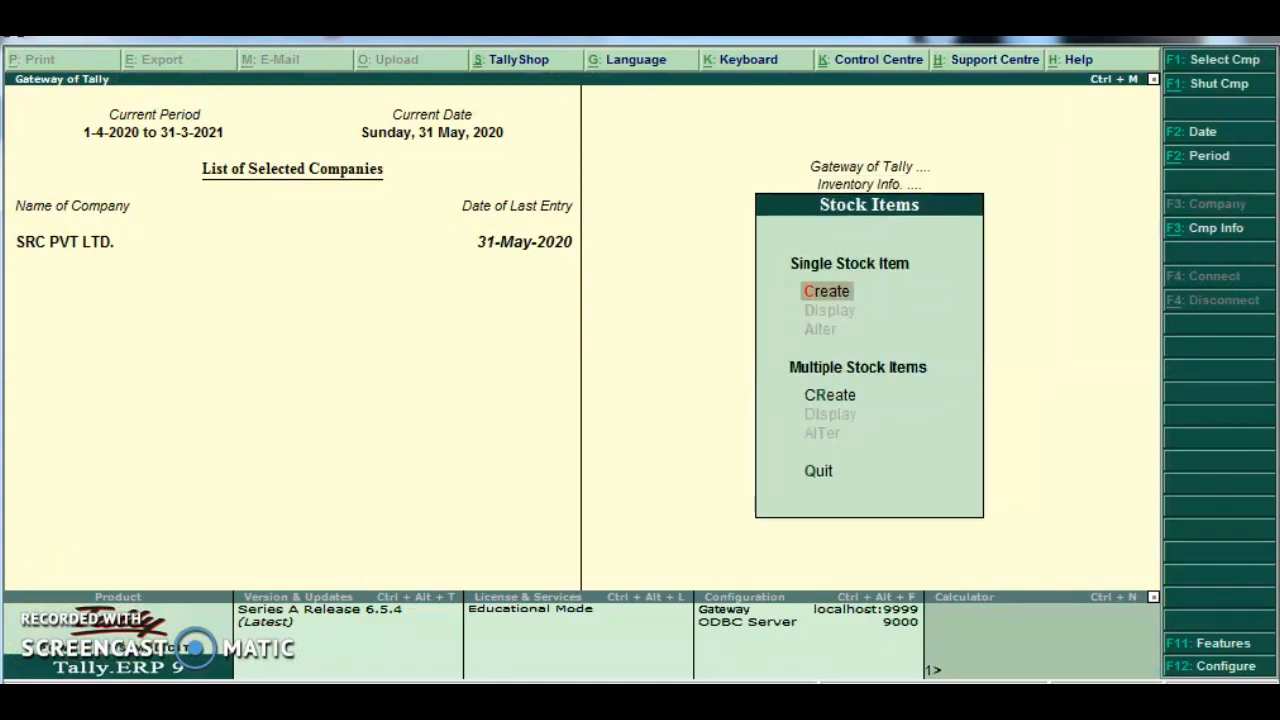
key(Return)
text(Hp Laptop)
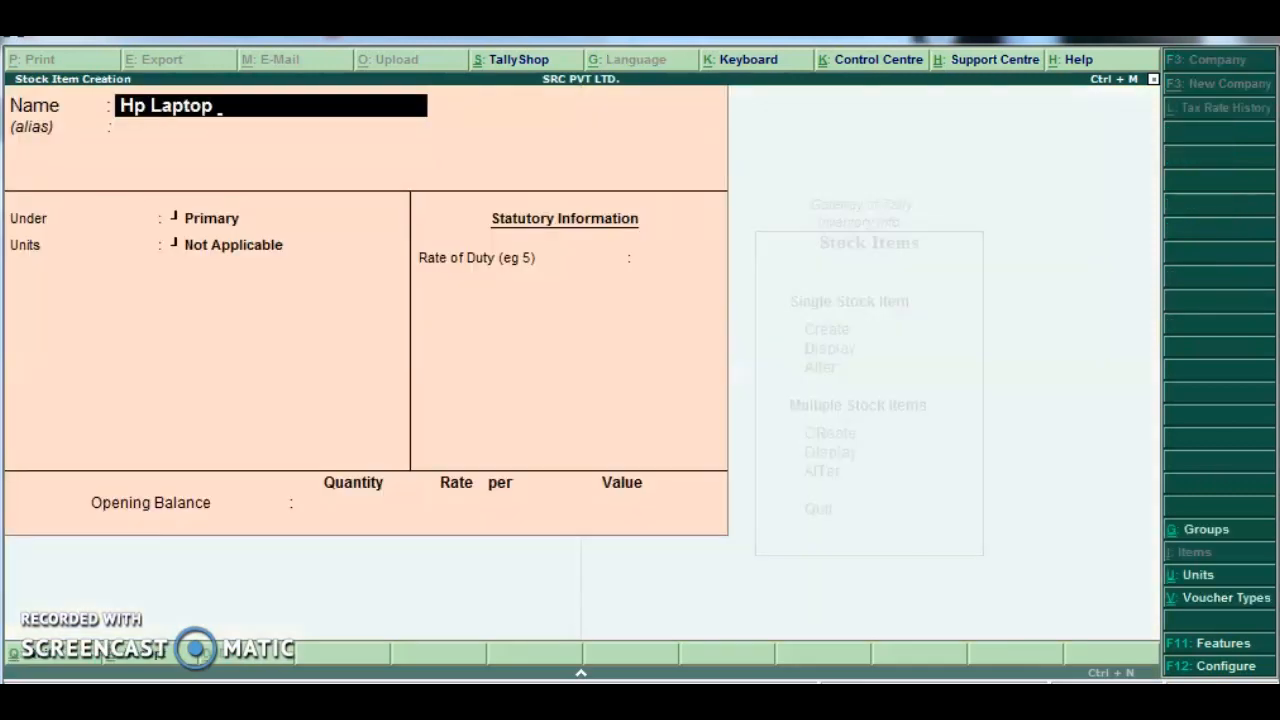
text( 2520)
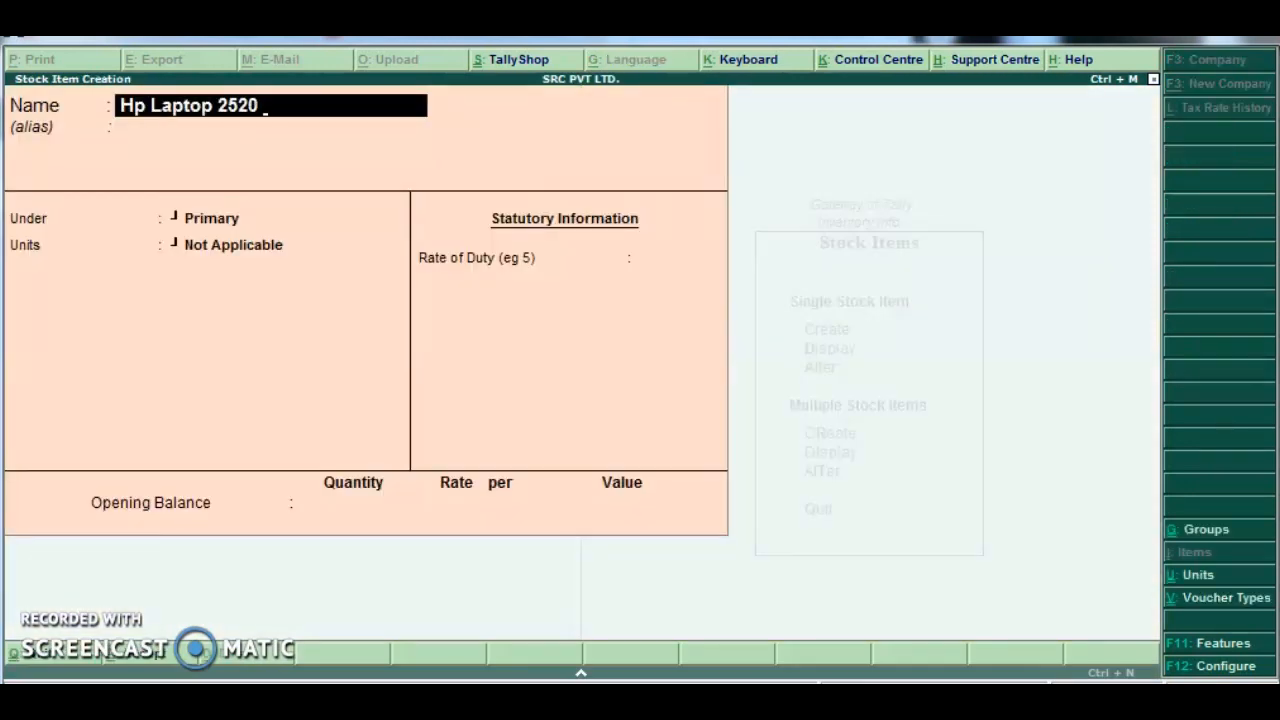
text( 4563)
key(Return)
key(Return)
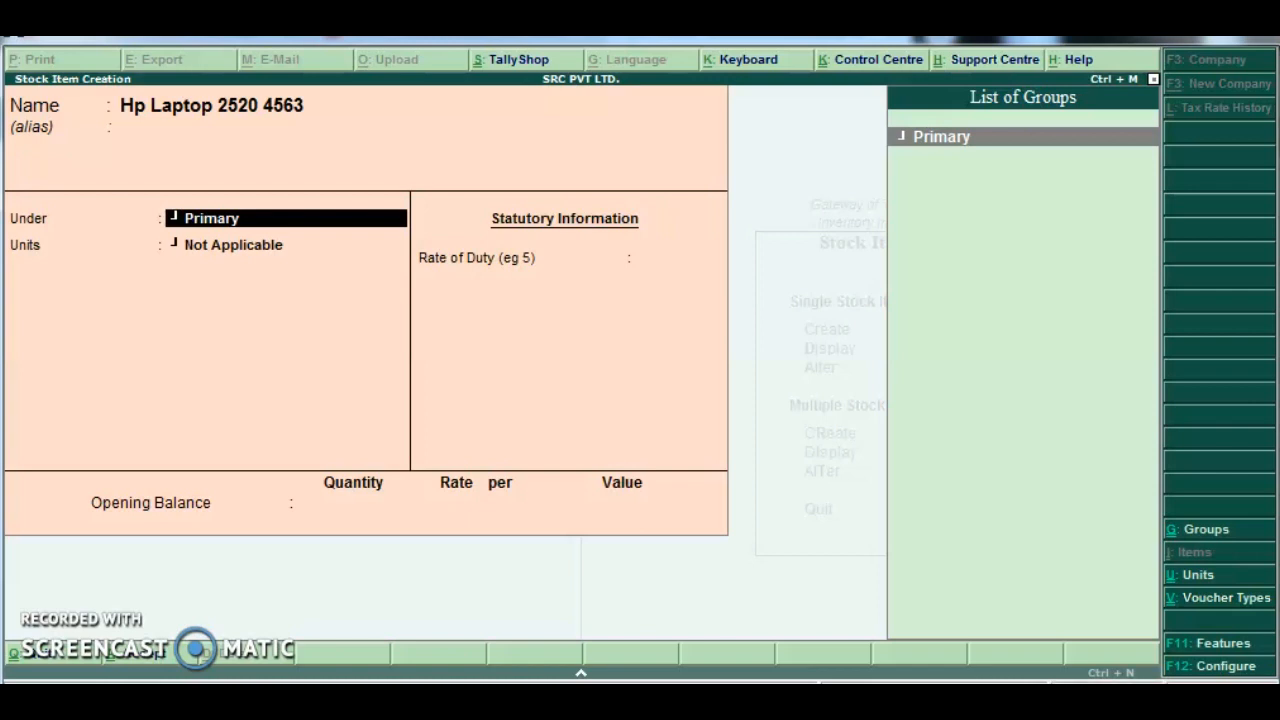
Try out secondary creation of a stock group and a unit from within the stock item, closing both forms empty.
key(alt+c)
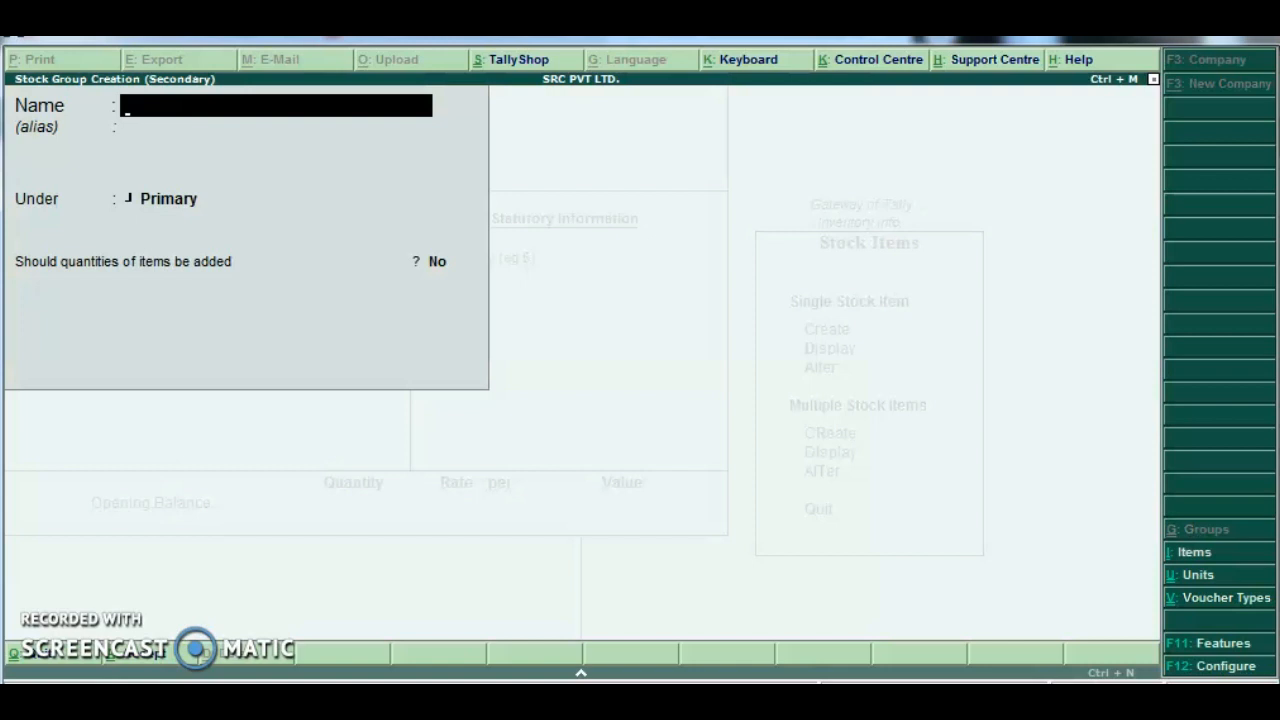
key(Escape)
key(Return)
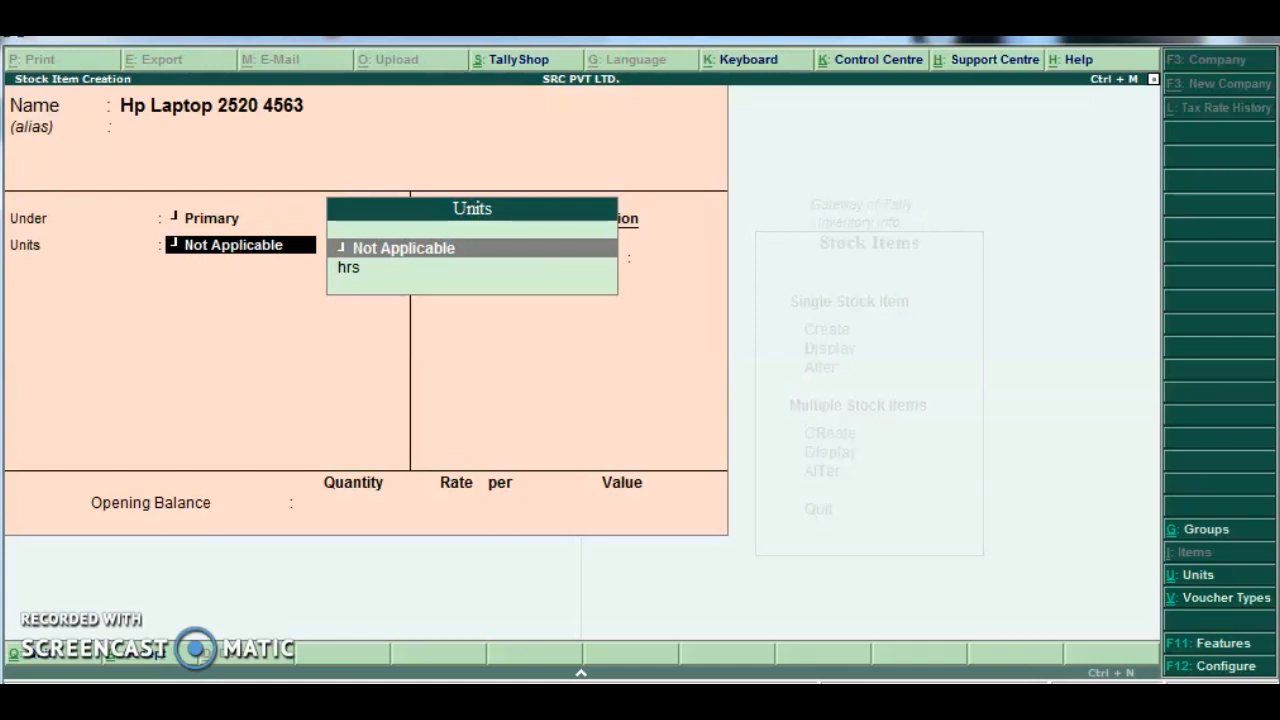
key(alt+c)
key(Escape)
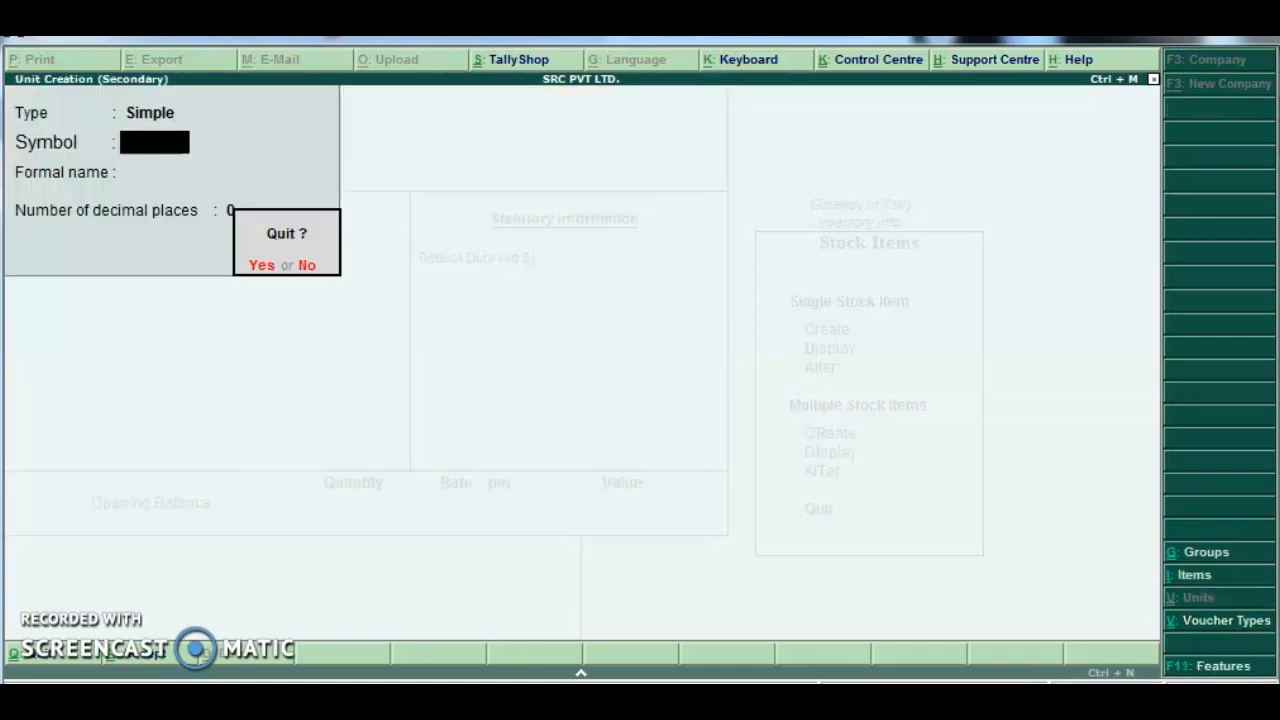
key(y)
Discard the unsaved stock item and return to the Gateway of Tally.
key(Escape)
key(y)
key(Escape)
key(Escape)
key(Escape)
key(n)
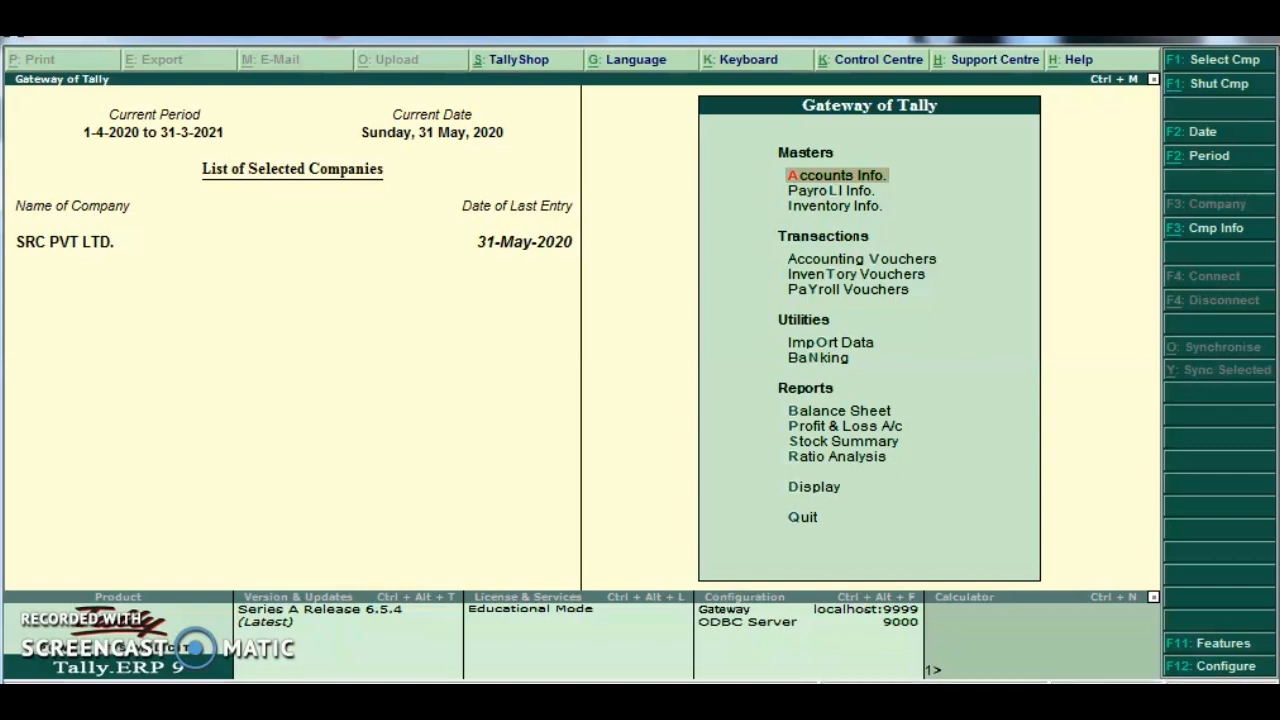
Start a new single ledger in the customer's name, without an alias, and place it under Sundry Debtors.
key(v)
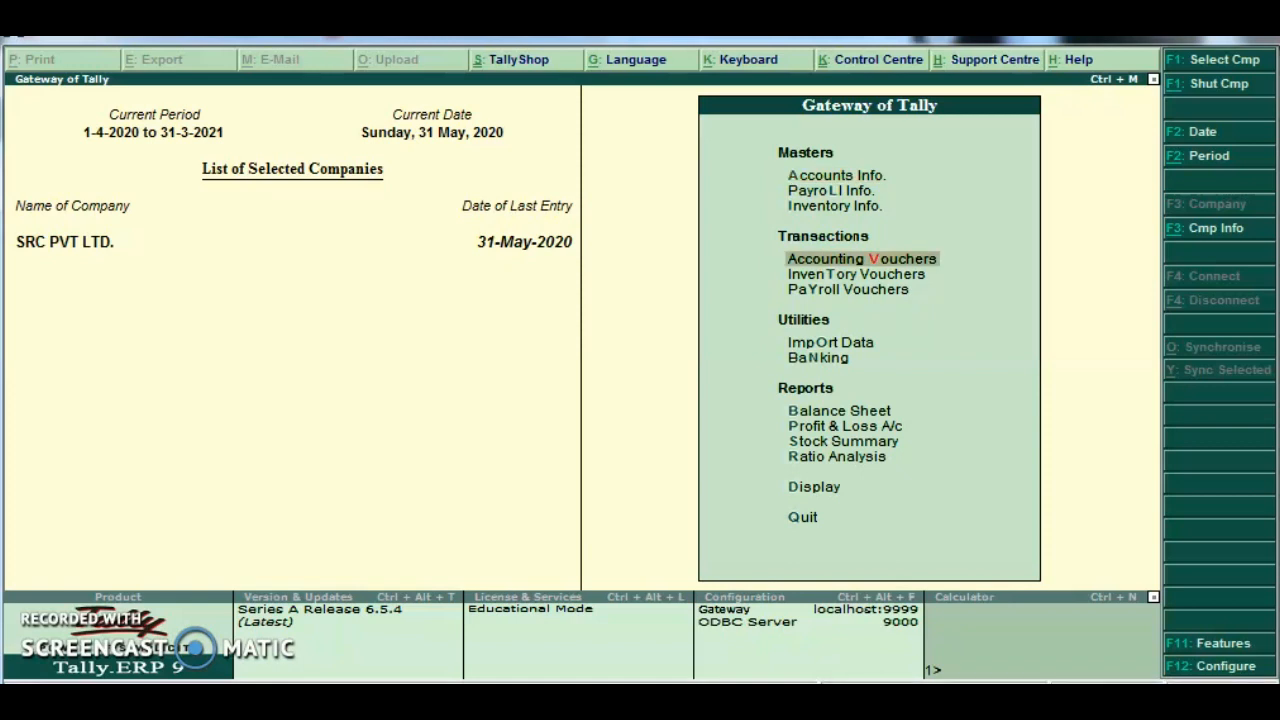
key(Up)
key(Up)
key(Up)
key(Return)
key(Down)
key(Return)
key(Return)
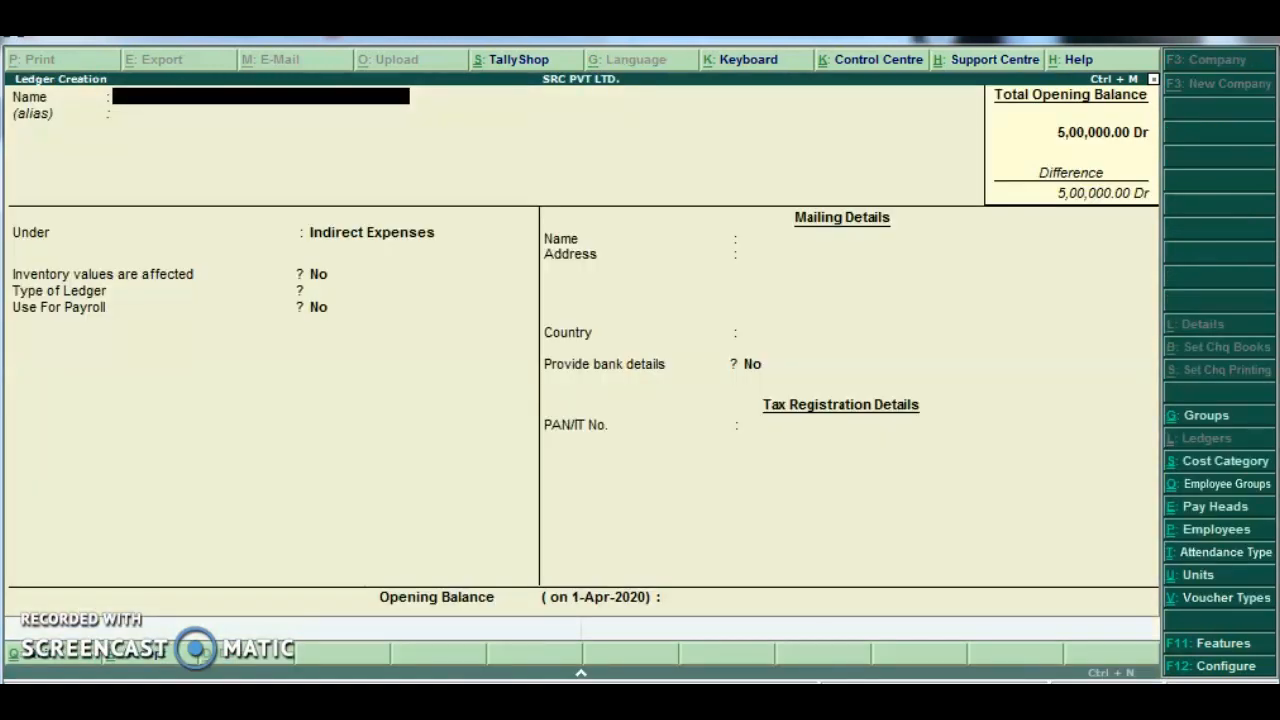
text(Suree)
key(BackSpace)
text(sh)
key(Return)
key(Return)
text(Deb)
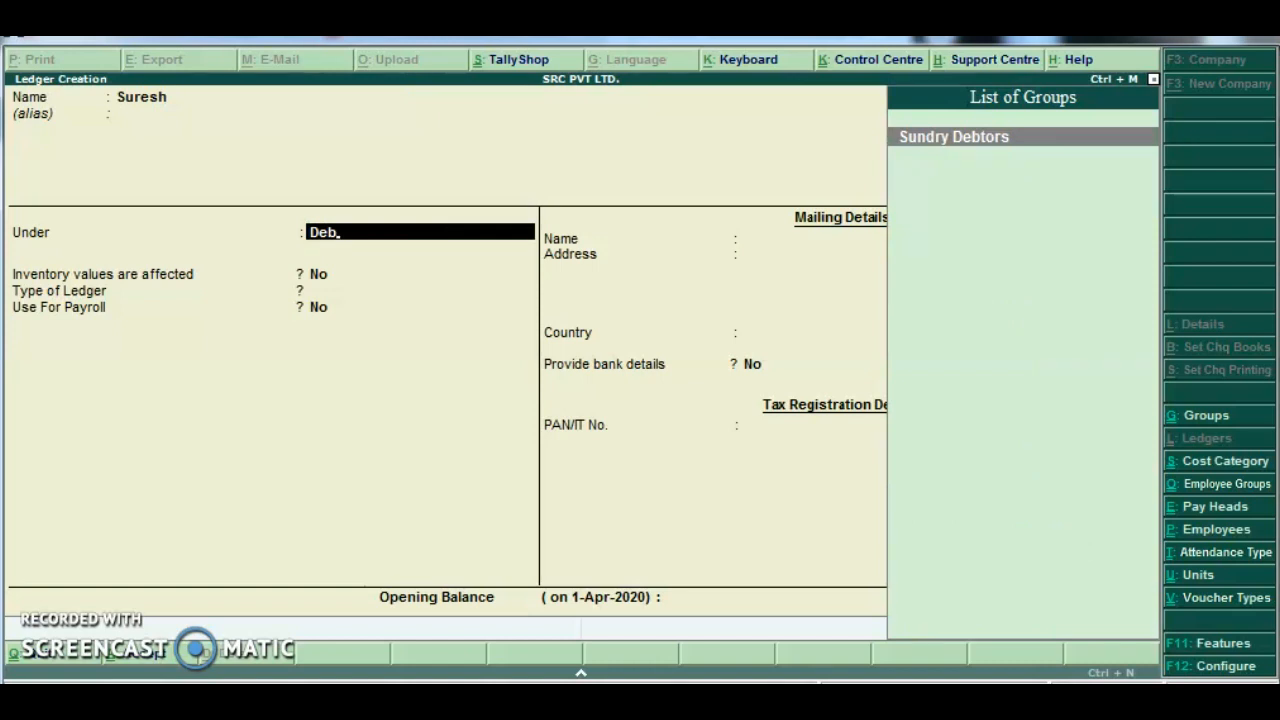
key(Return)
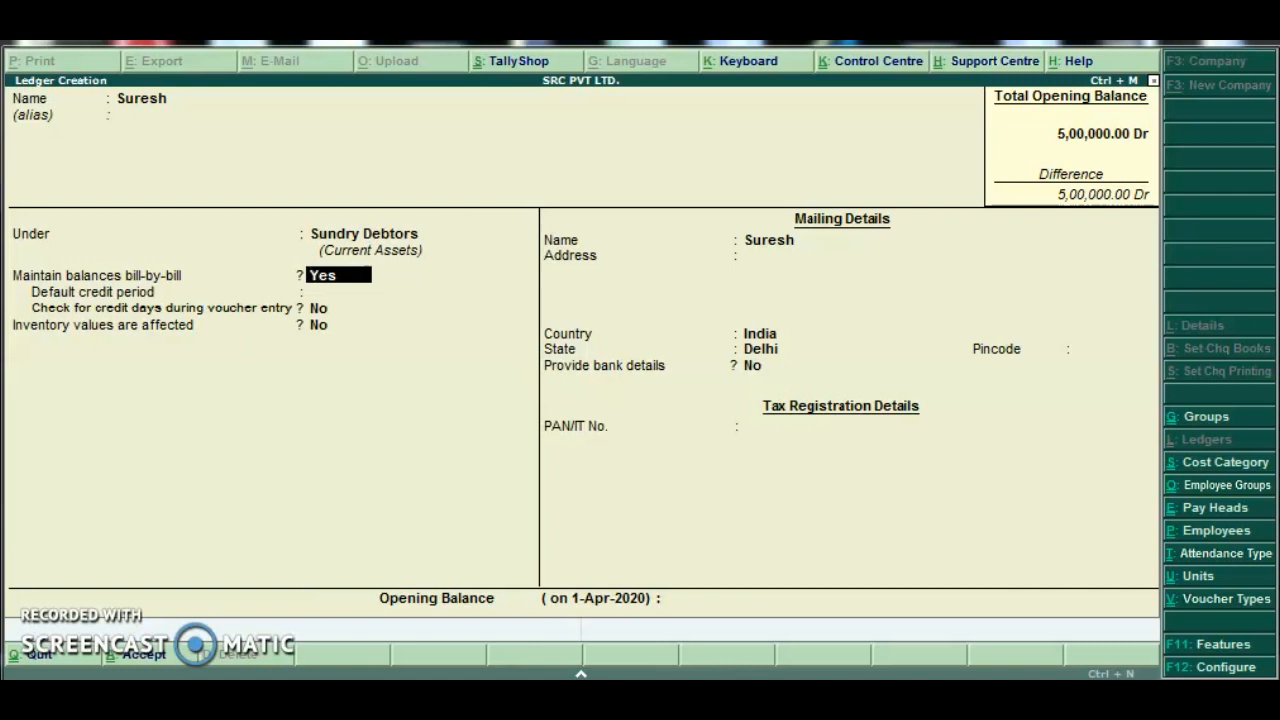
Keep bill-by-bill balances on, set the ledger's default credit period to 50 days and leave the remaining options at No.
key(Return)
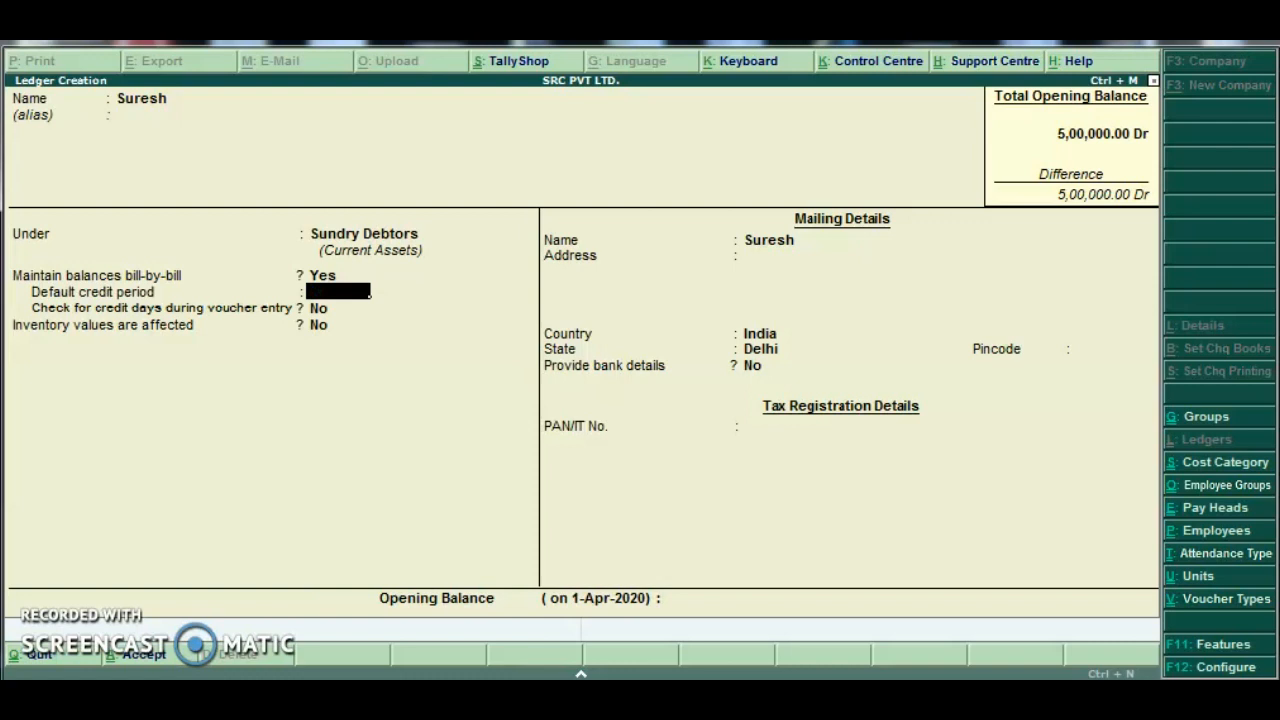
text(50)
key(Return)
key(Return)
key(Return)
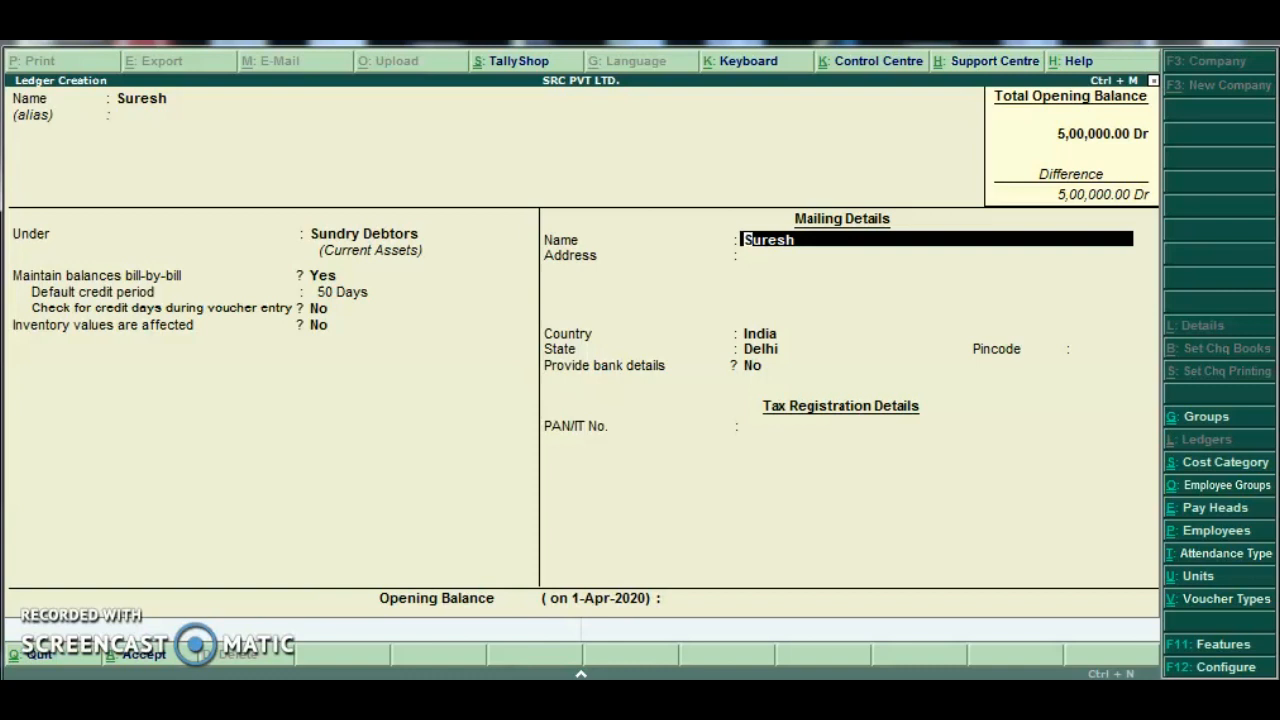
Review the ledger's mailing detail fields and return to the option for checking credit days during voucher entry.
key(Return)
key(Return)
key(Return)
key(Return)
key(Return)
key(Return)
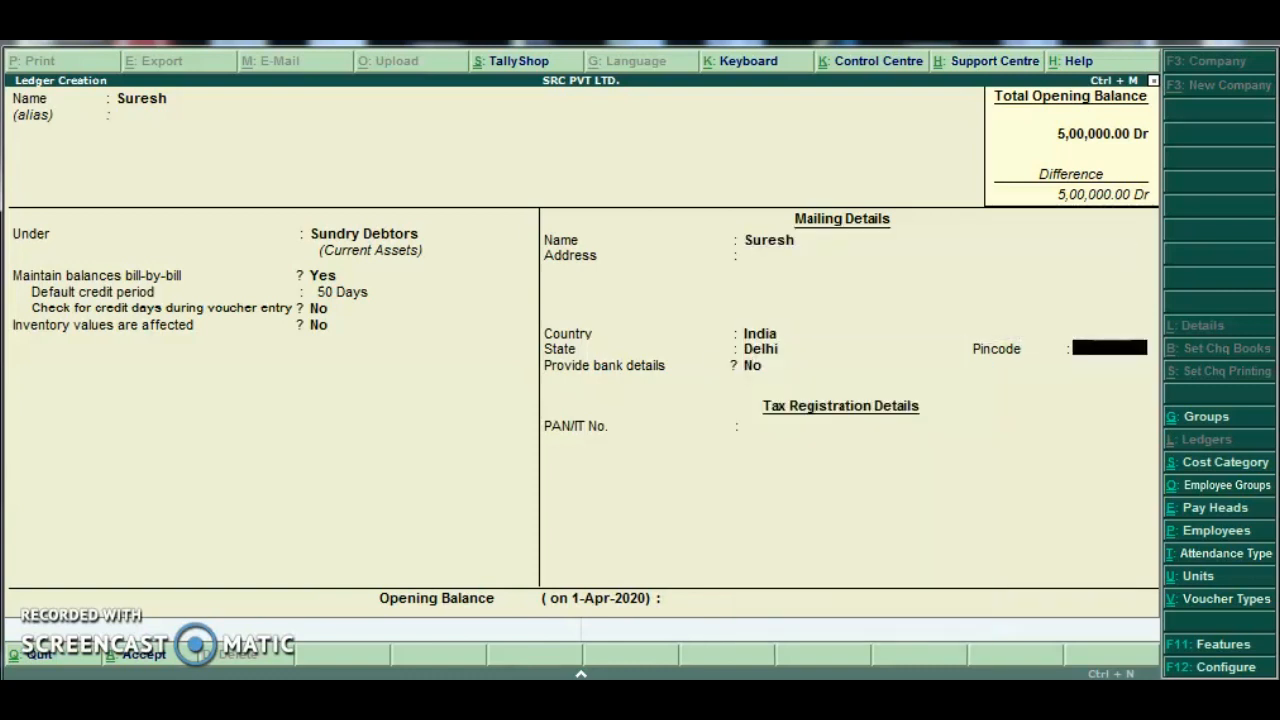
key(Up)
key(Up)
key(Up)
key(Up)
key(Up)
key(Up)
key(Up)
key(Up)
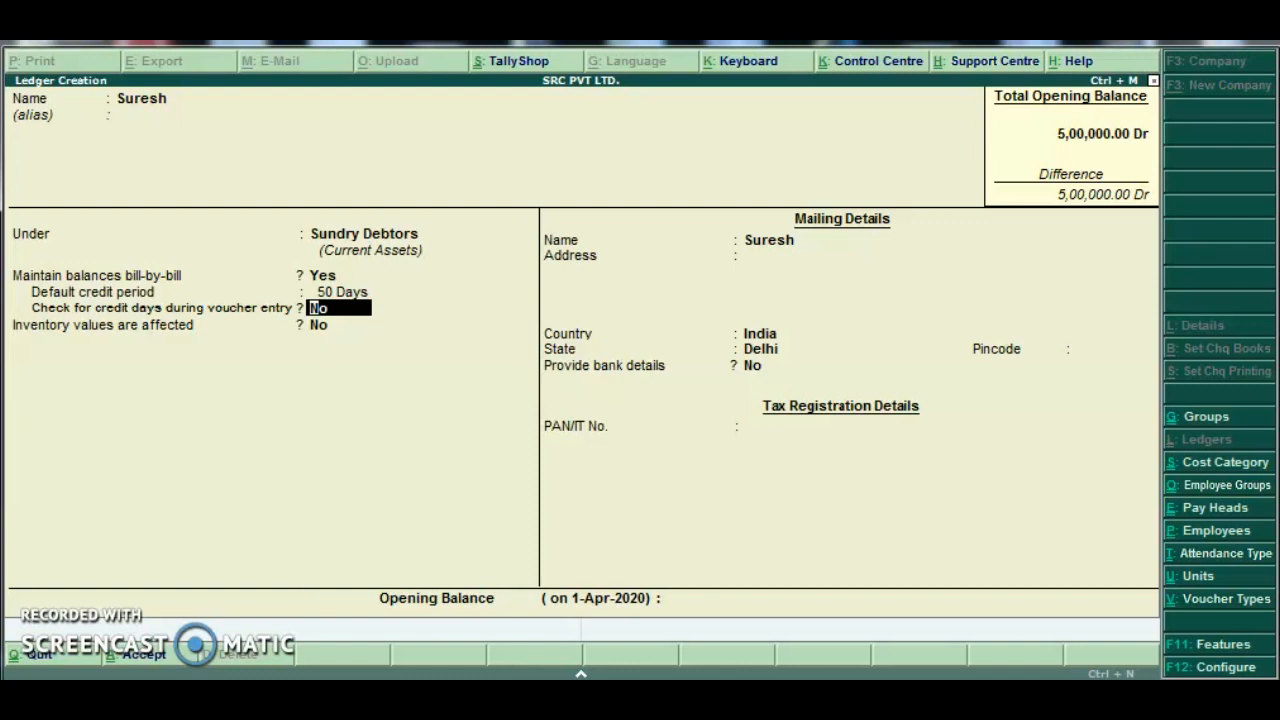
Save the customer's ledger and leave ledger creation.
key(ctrl+a)
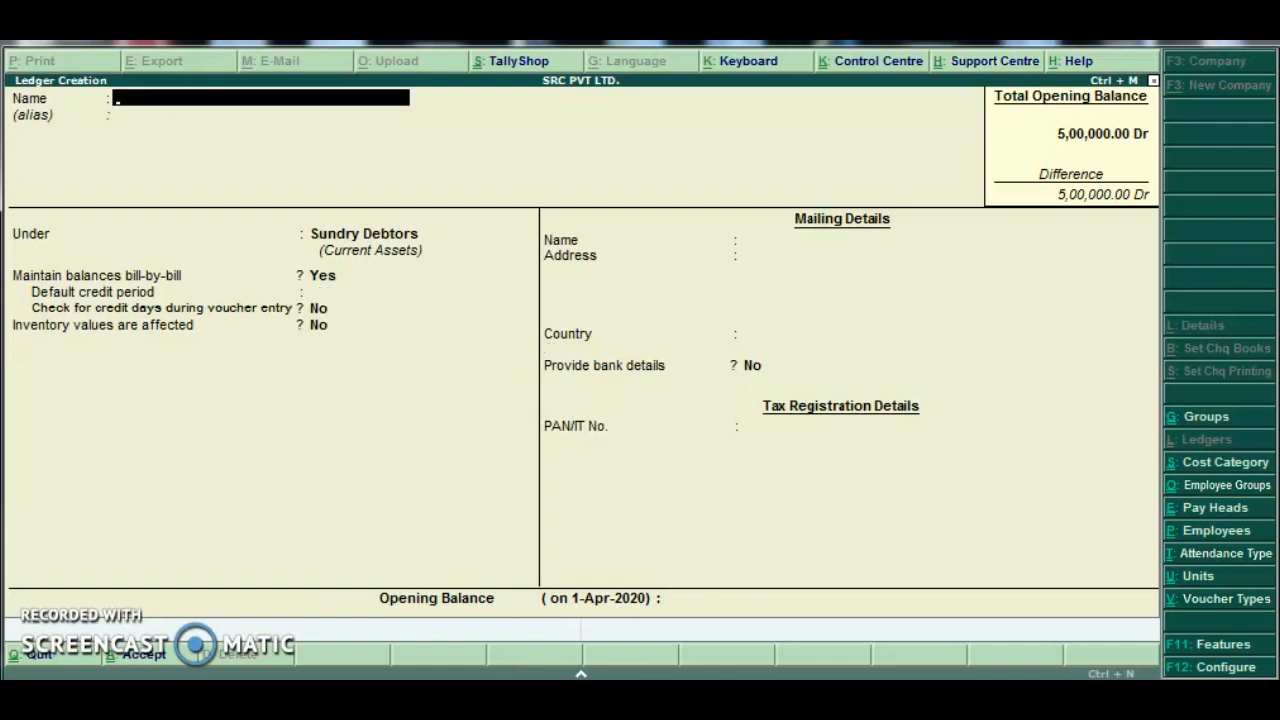
key(Escape)
key(y)
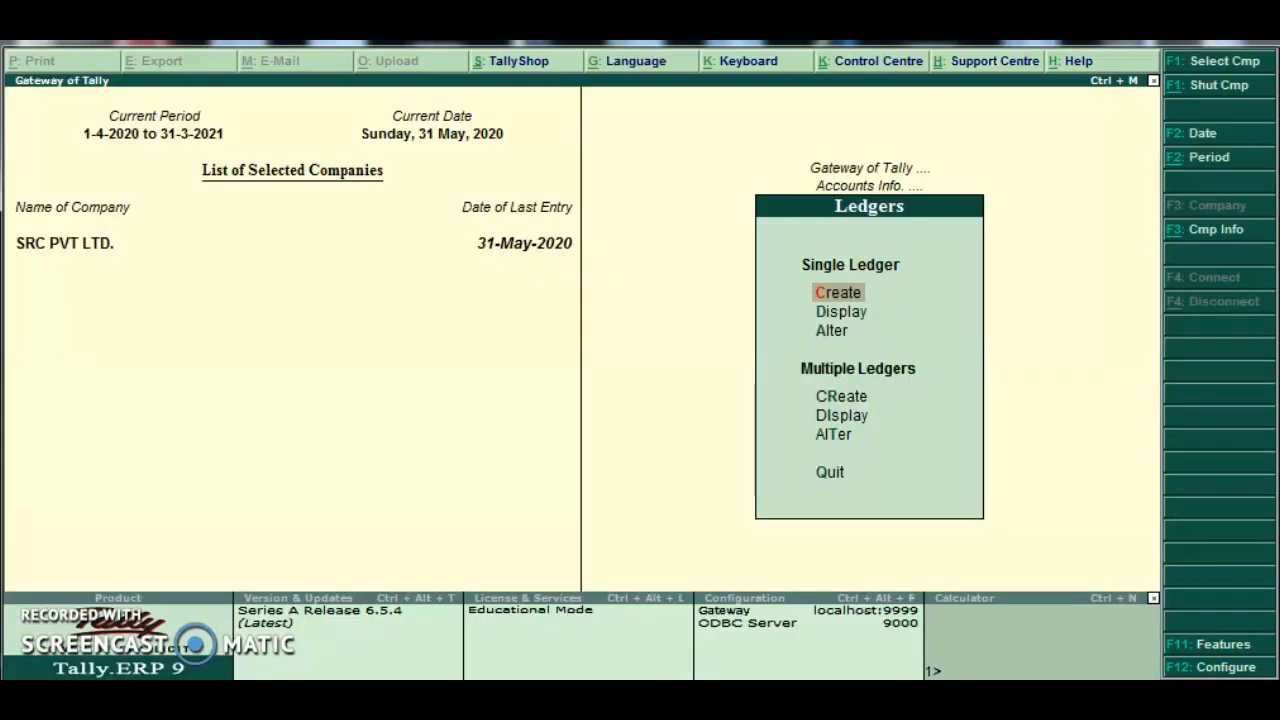
Look up the customer's ledger in the list of ledgers available for alteration, and leave the list without opening it.
key(Down)
key(Down)
key(Return)
text(Sure)
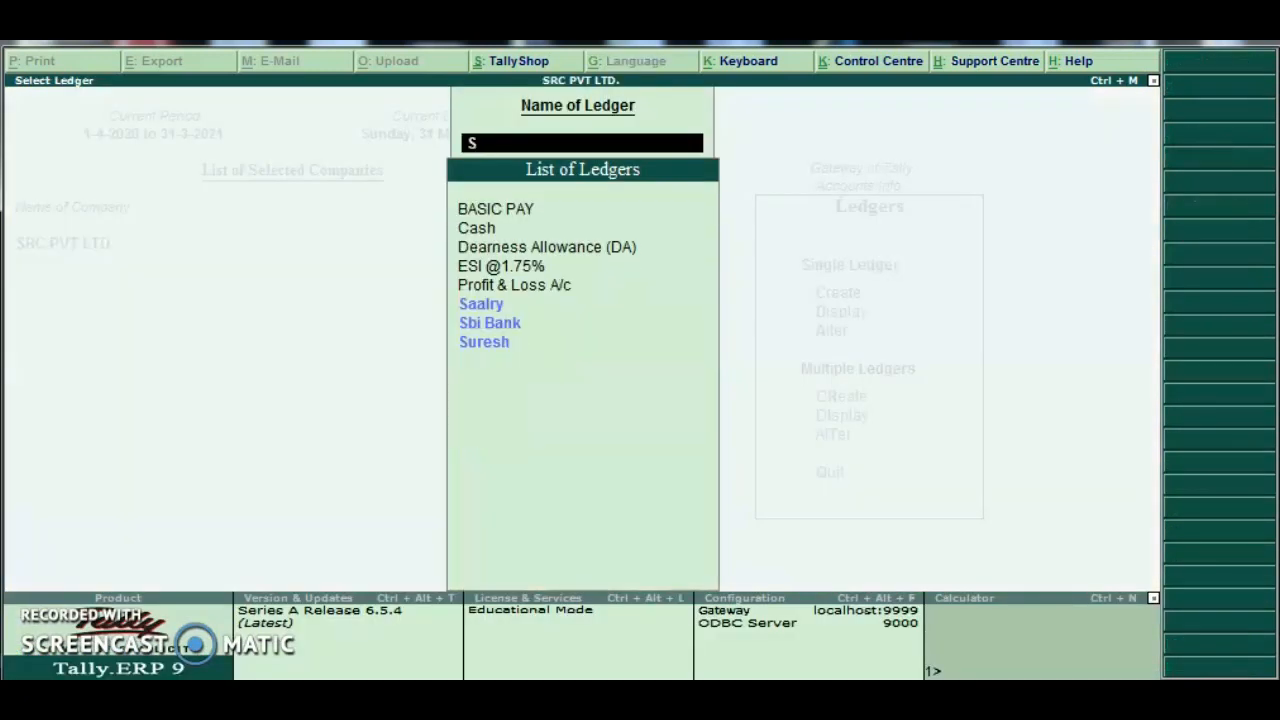
key(BackSpace)
key(BackSpace)
key(BackSpace)
key(BackSpace)
key(Escape)
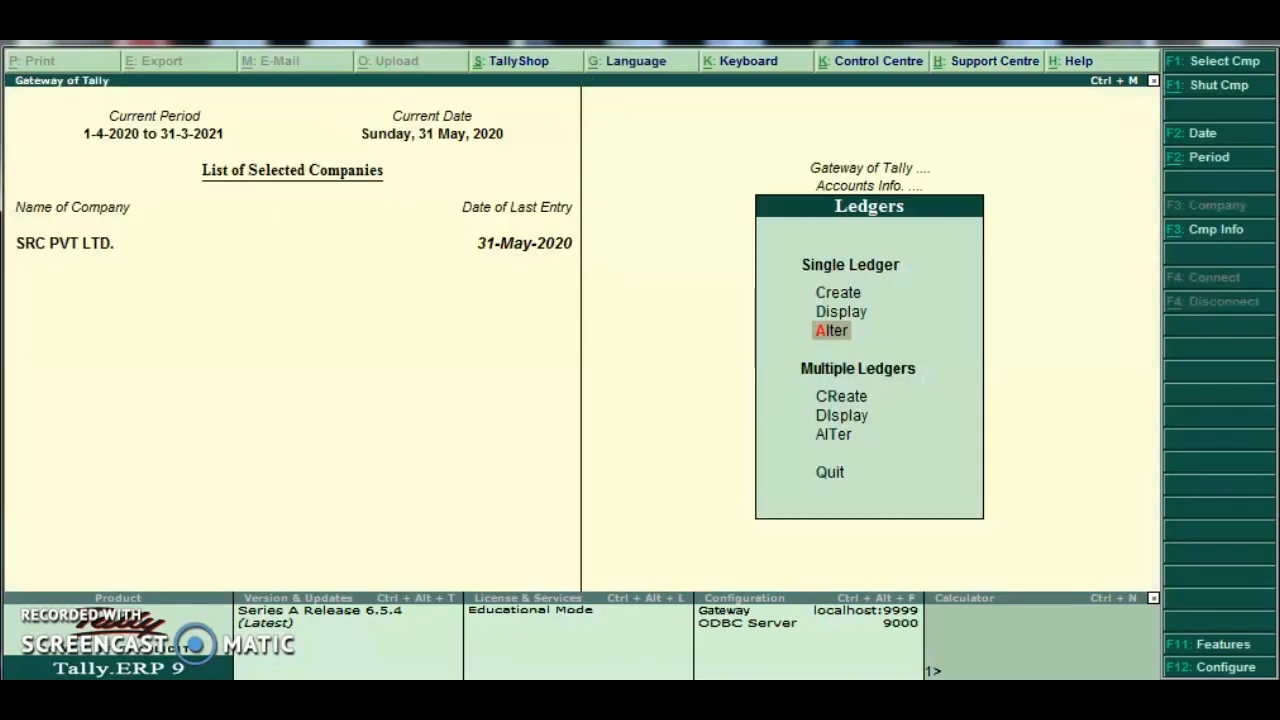
Create a single ledger named Bonus Paid without an alias under Indirect Expenses, save it and return to the Gateway of Tally.
key(Up)
key(Up)
key(Return)
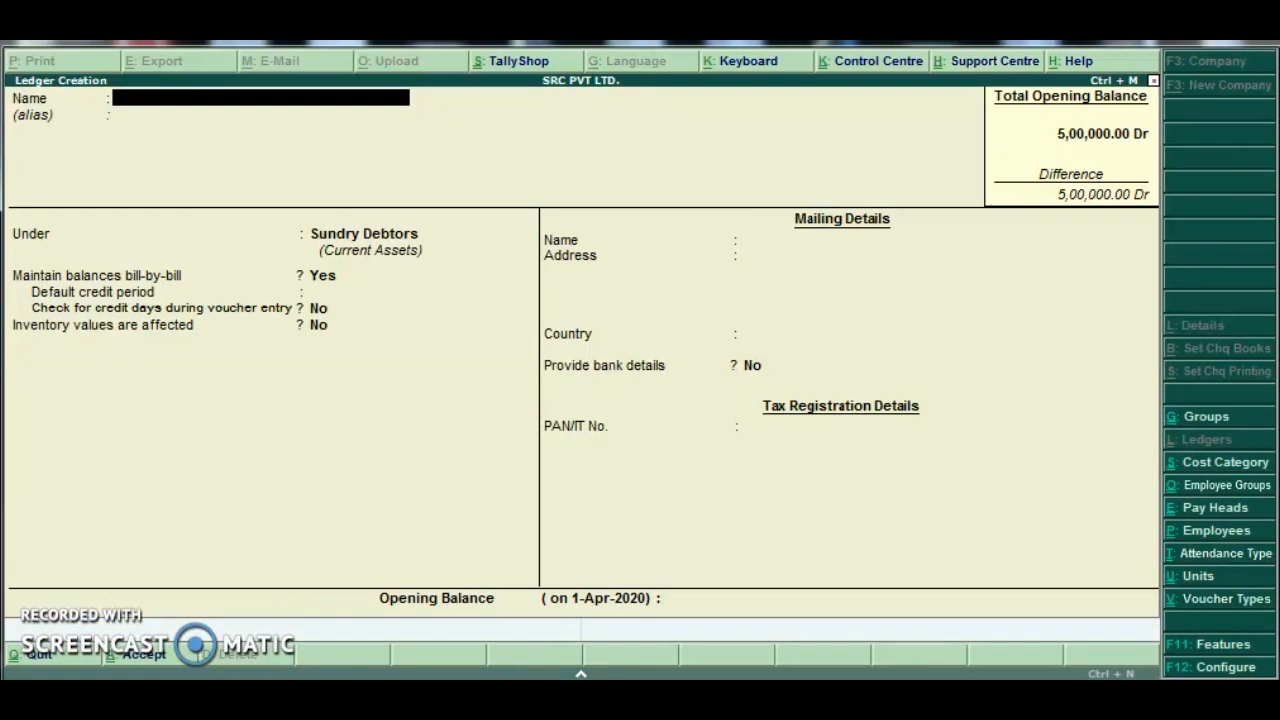
text(Bonus Paid)
key(Return)
key(Return)
text(Ind)
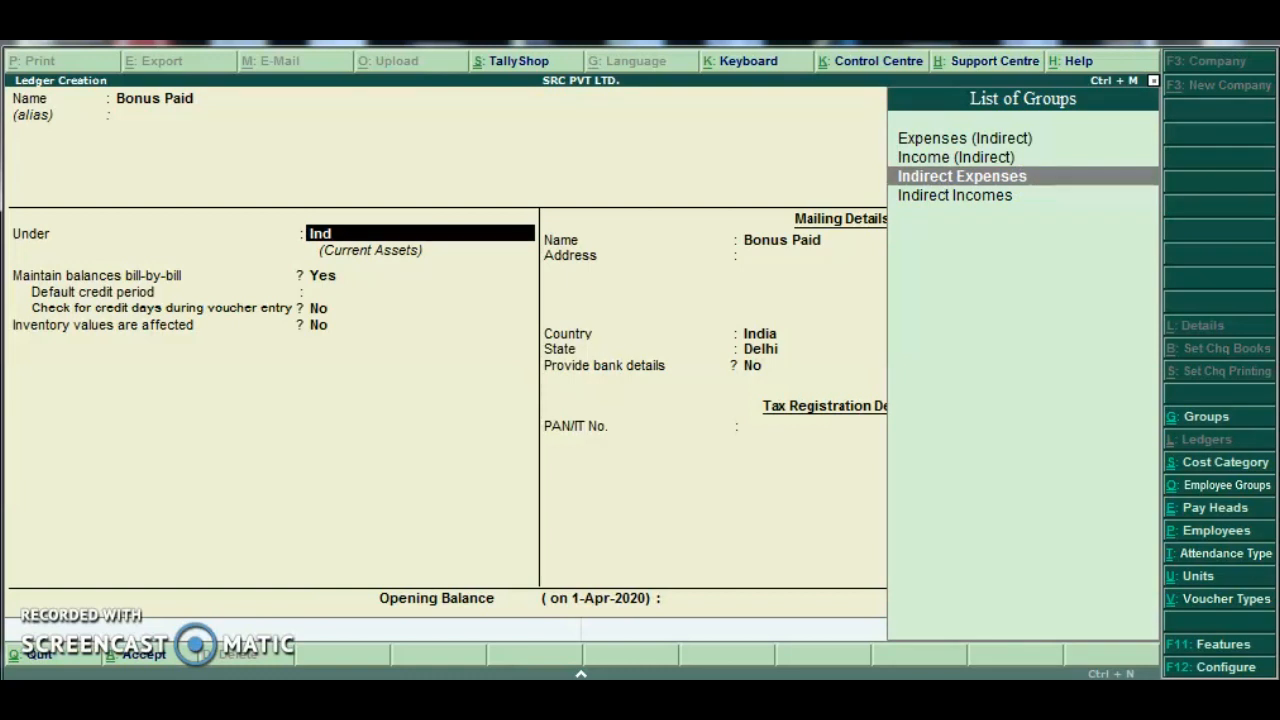
key(Return)
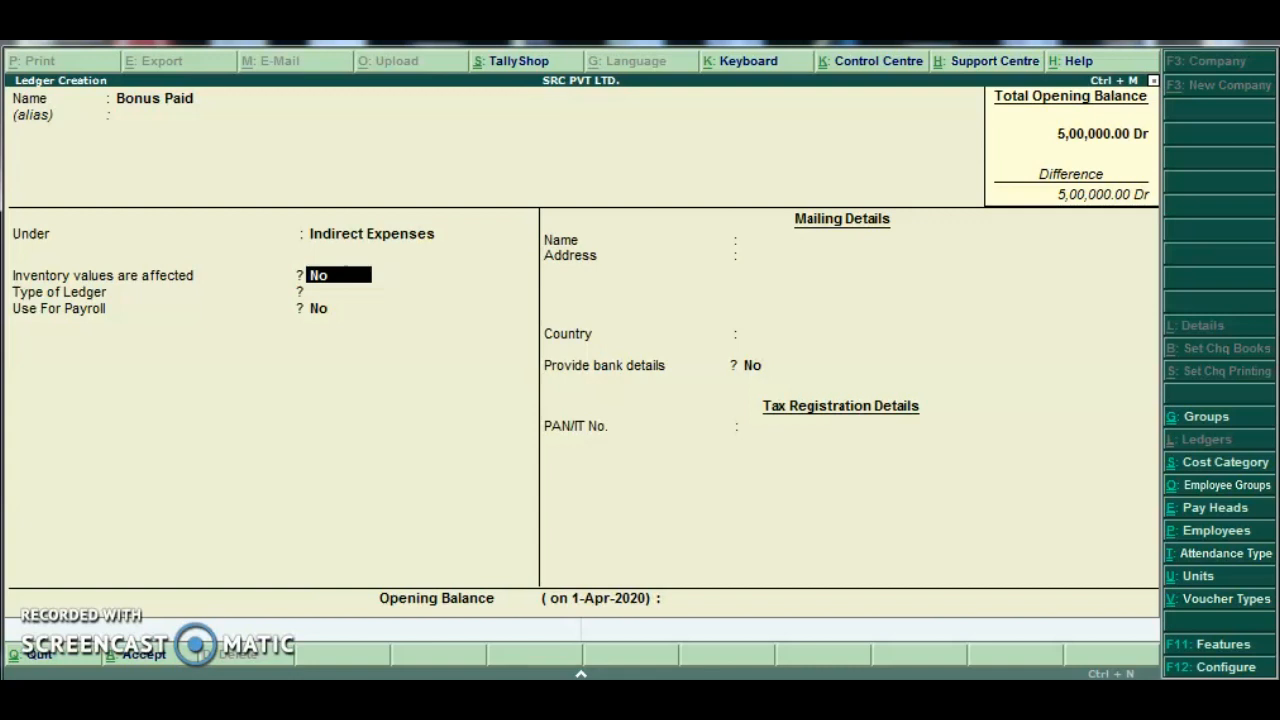
key(ctrl+a)
key(Escape)
key(Return)
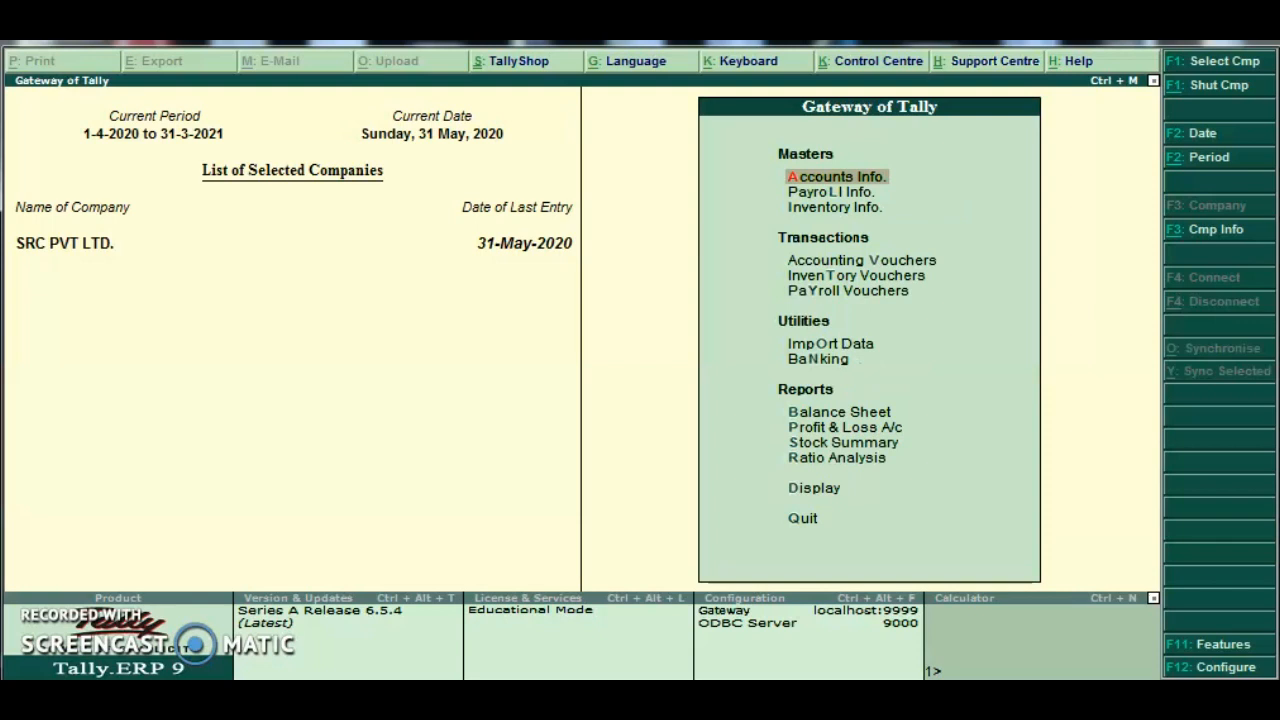
Start creating a single stock item named HTC MOBILE 32 GB 8274 without an alias.
key(Down)
key(Down)
key(Return)
key(Down)
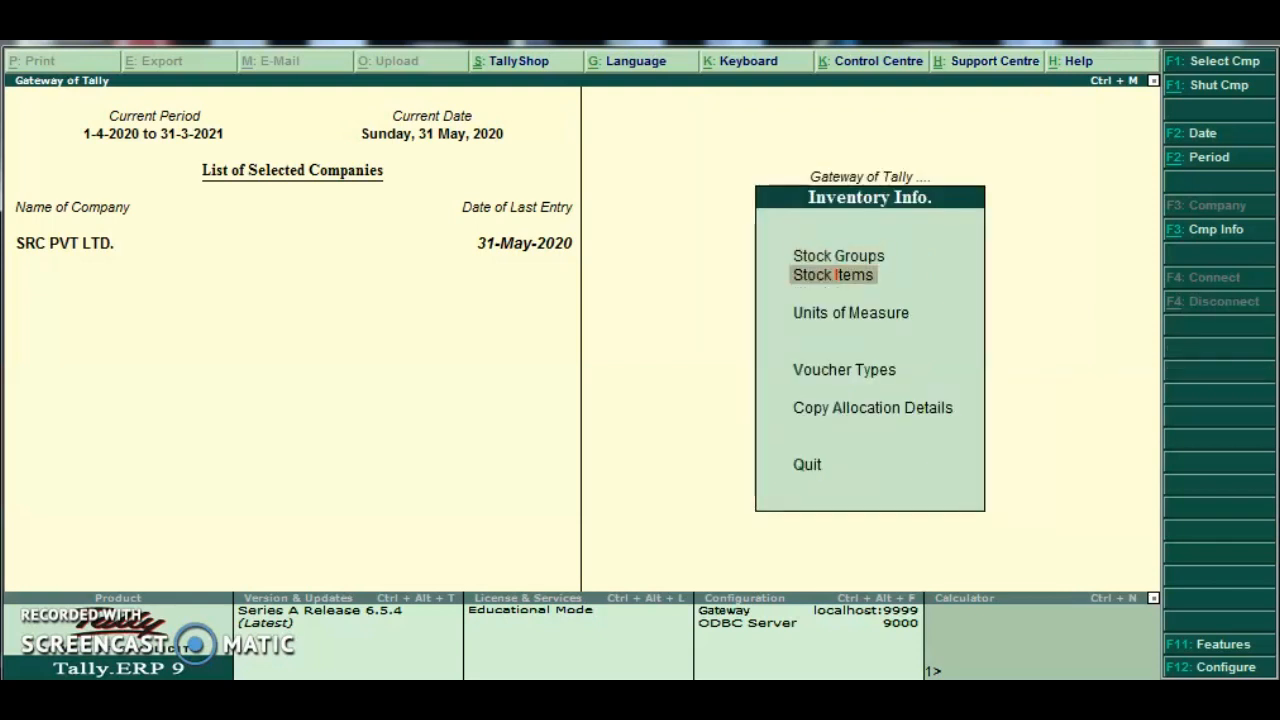
key(Return)
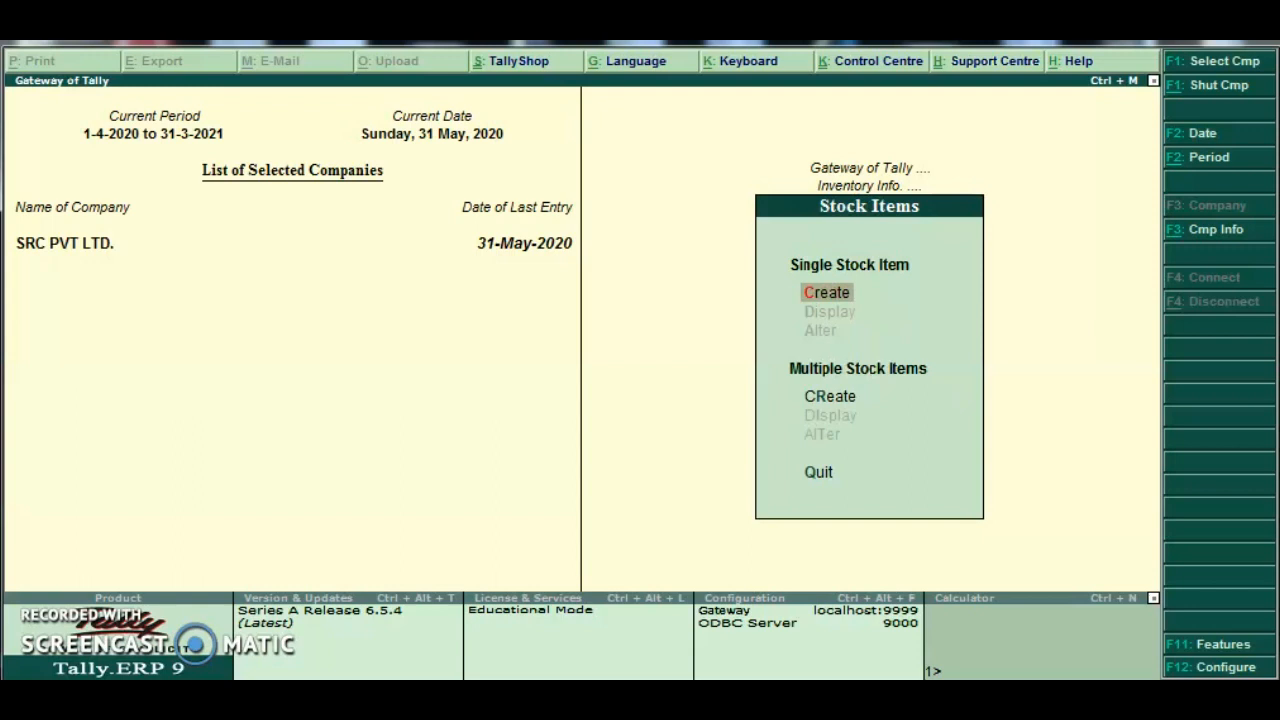
key(Return)
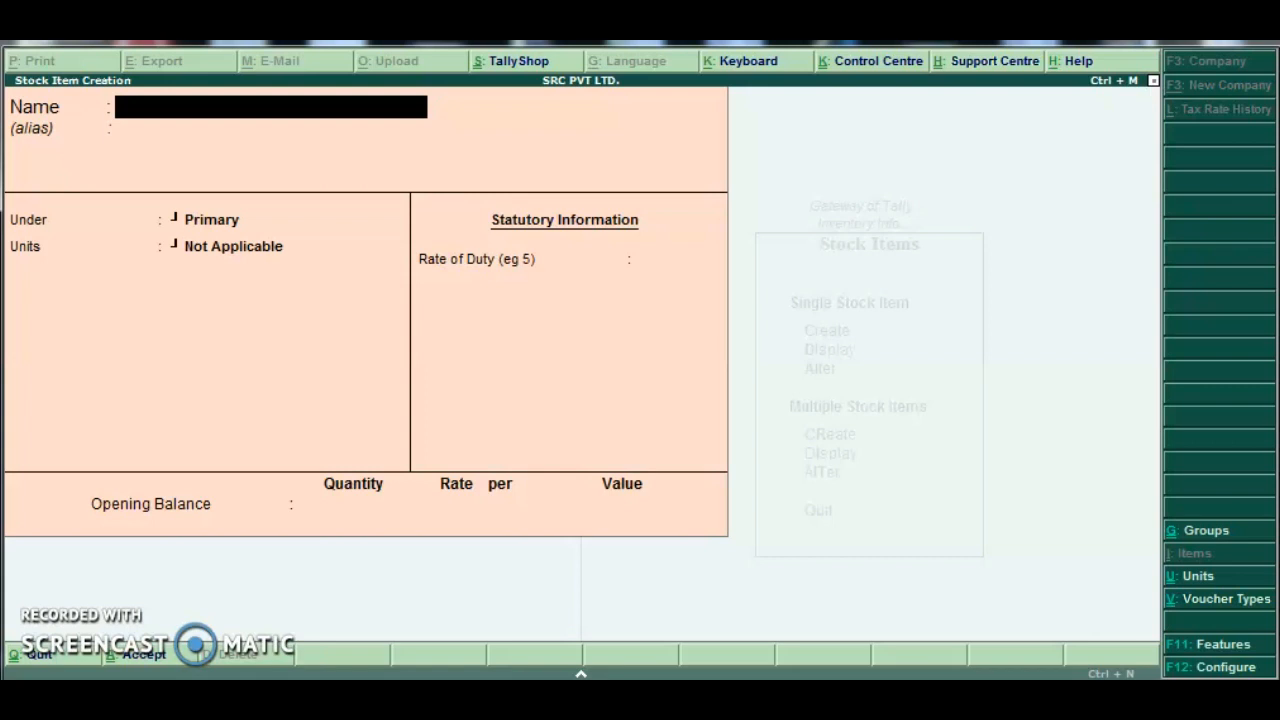
text(H)
key(Caps_Lock)
text(TC)
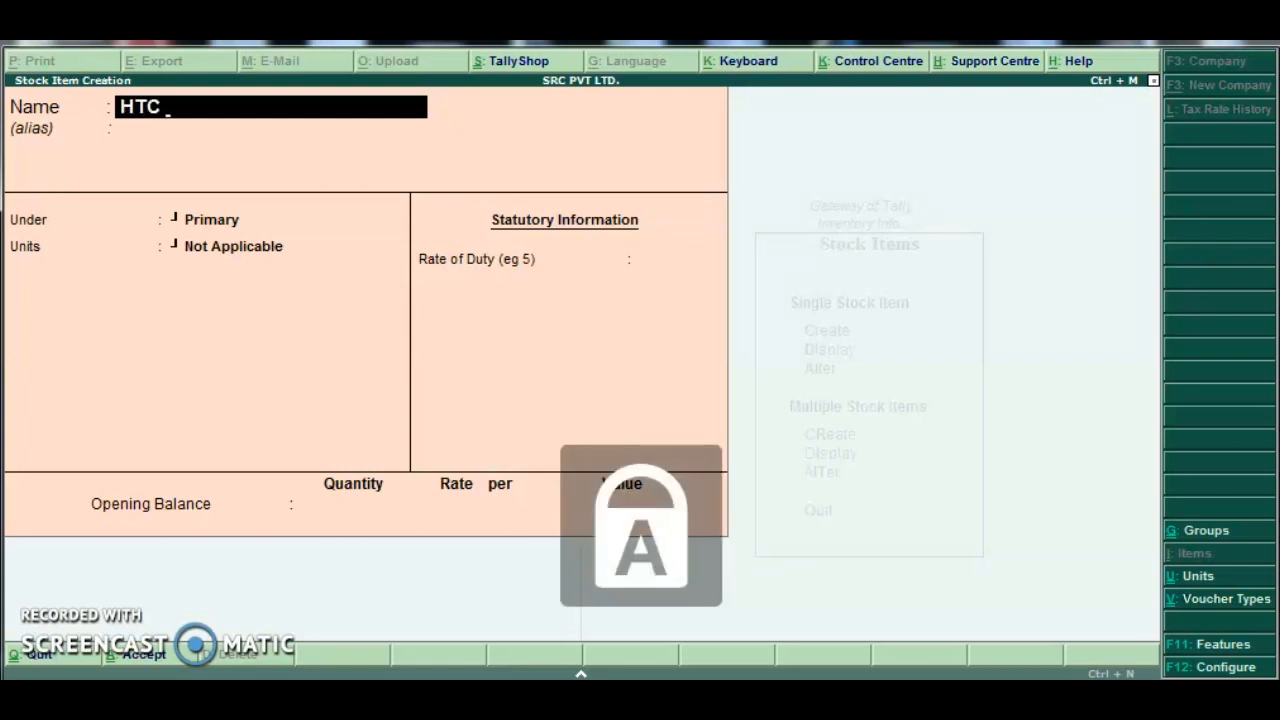
text( MOB)
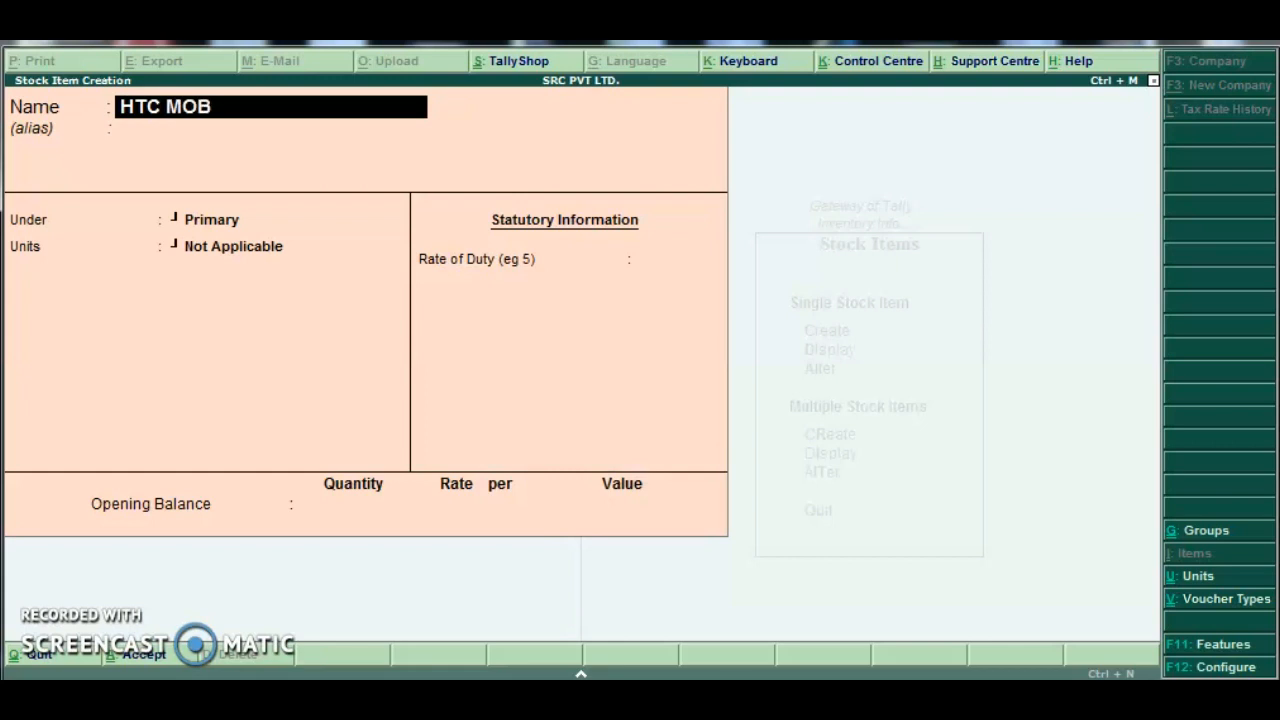
text(ILE FOR)
key(BackSpace)
key(BackSpace)
key(BackSpace)
key(BackSpace)
text(32 GB 8274)
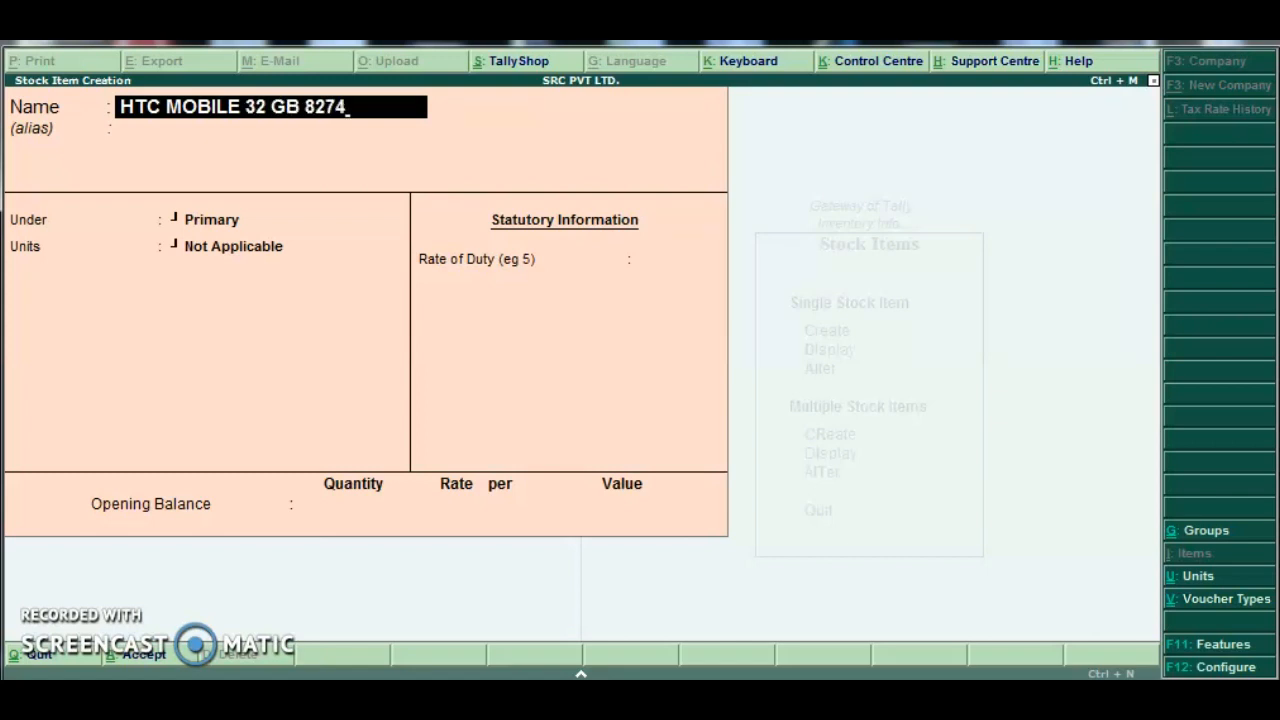
key(Return)
key(Return)
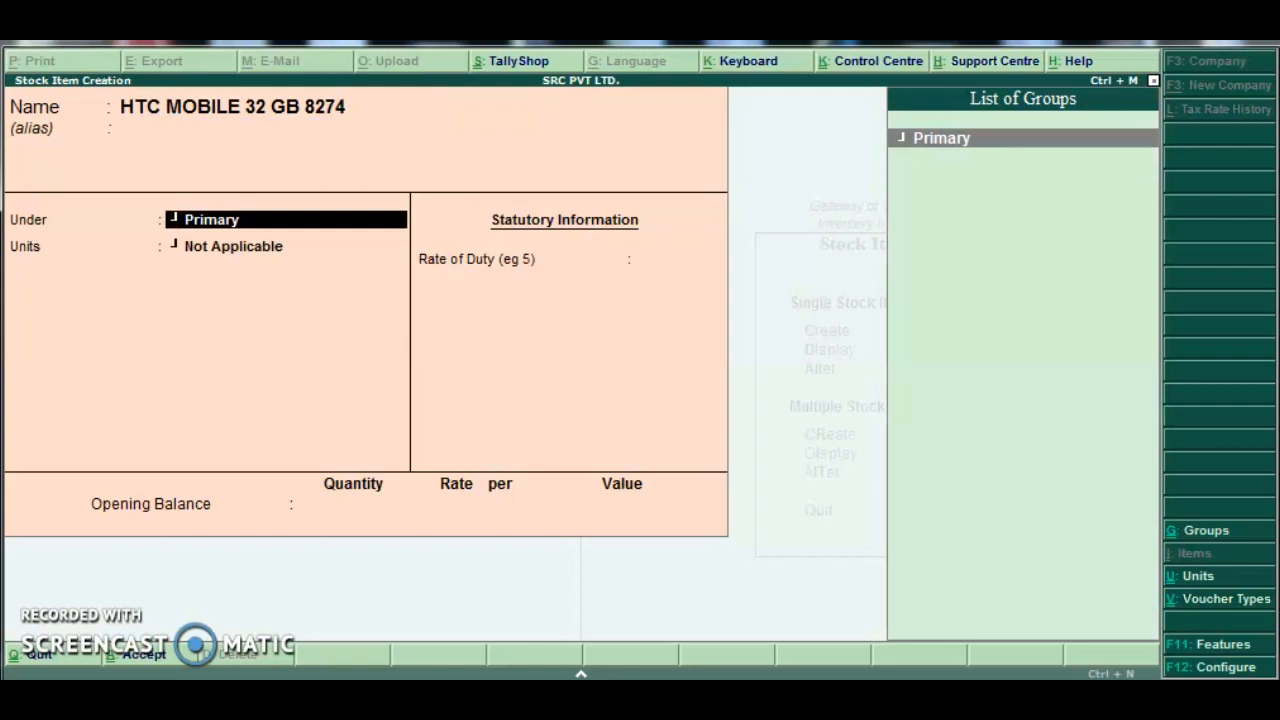
From within the stock item, create and assign the stock group MOBILE under Primary, with item quantities added set to Yes.
key(alt+c)
text(M)
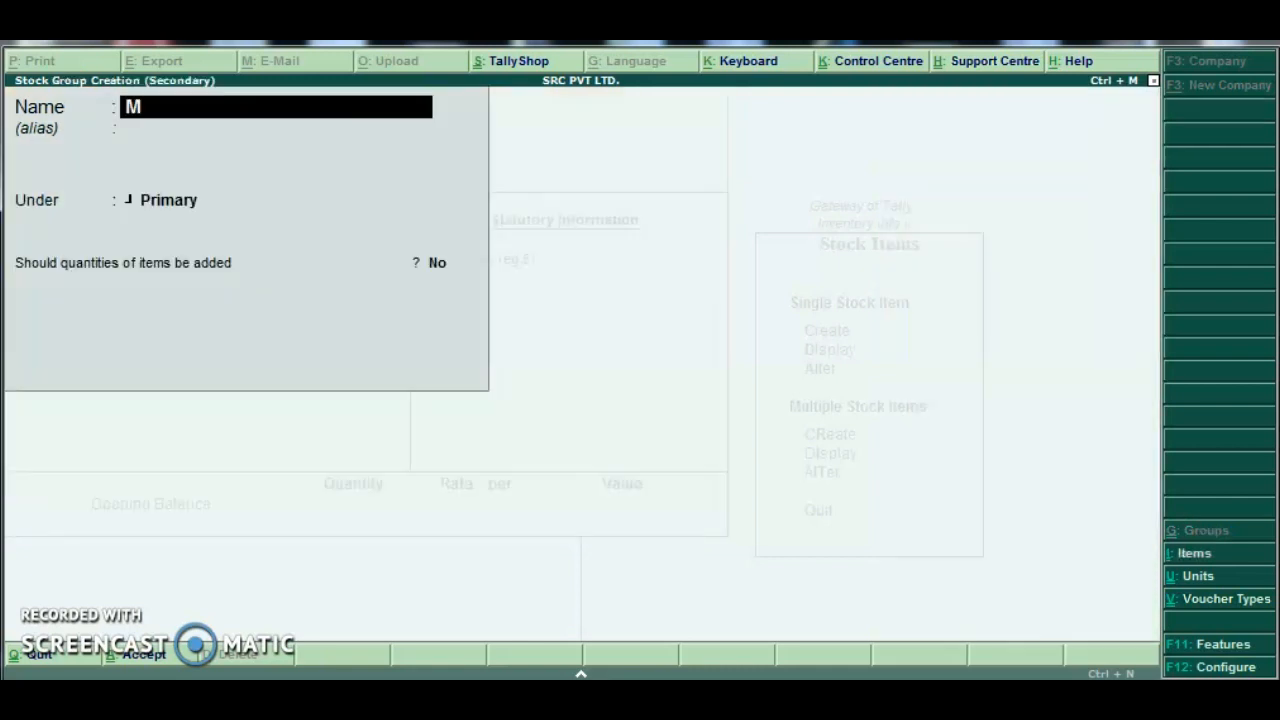
text(OBILE)
key(Return)
key(Return)
key(Return)
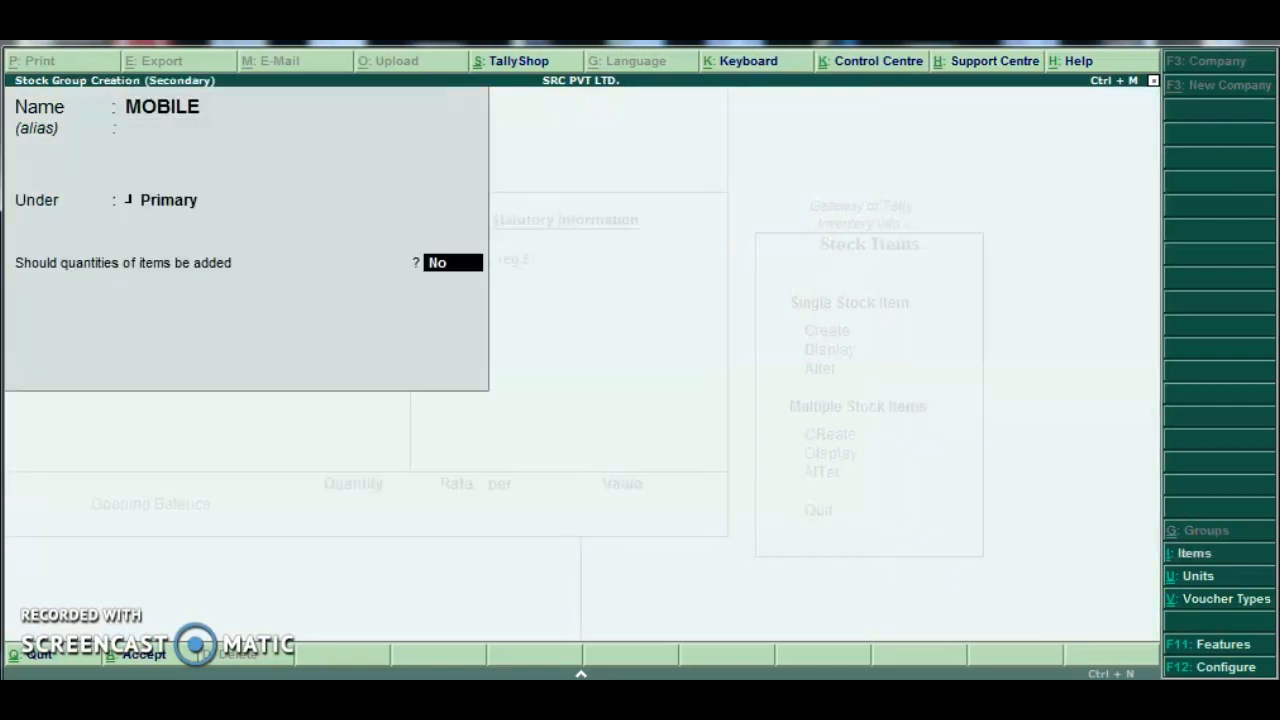
text(y)
key(Return)
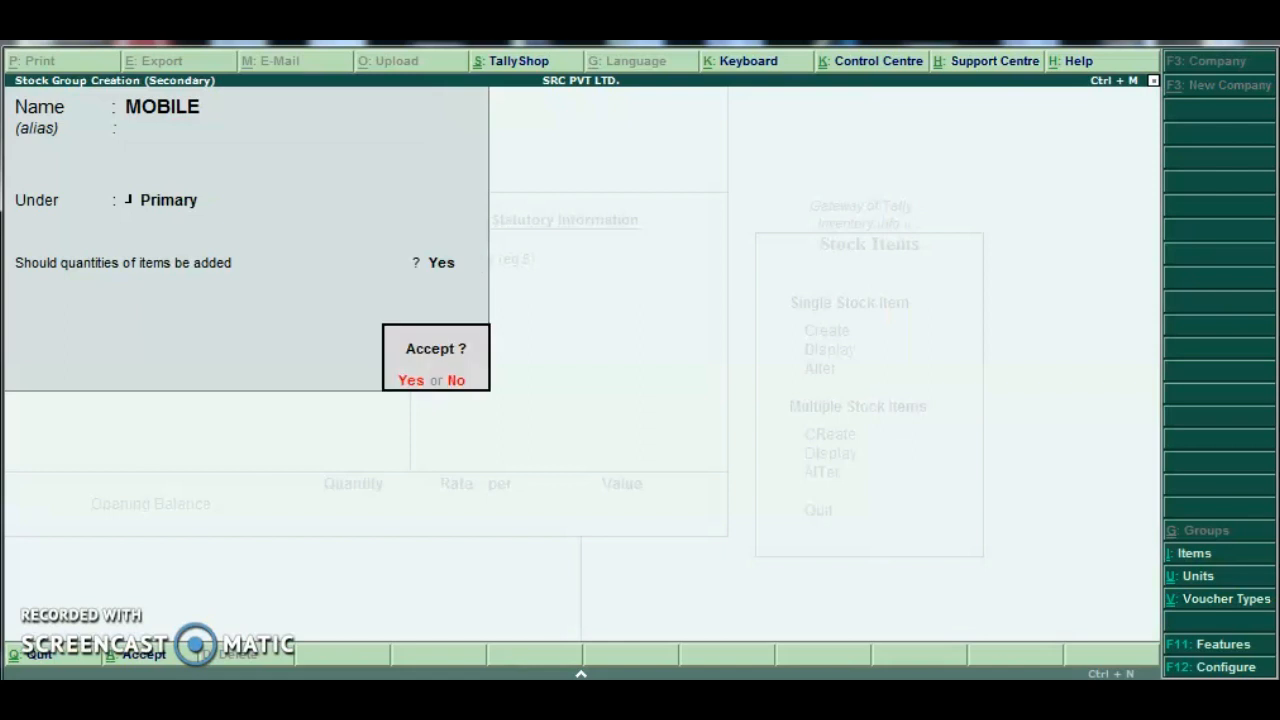
key(y)
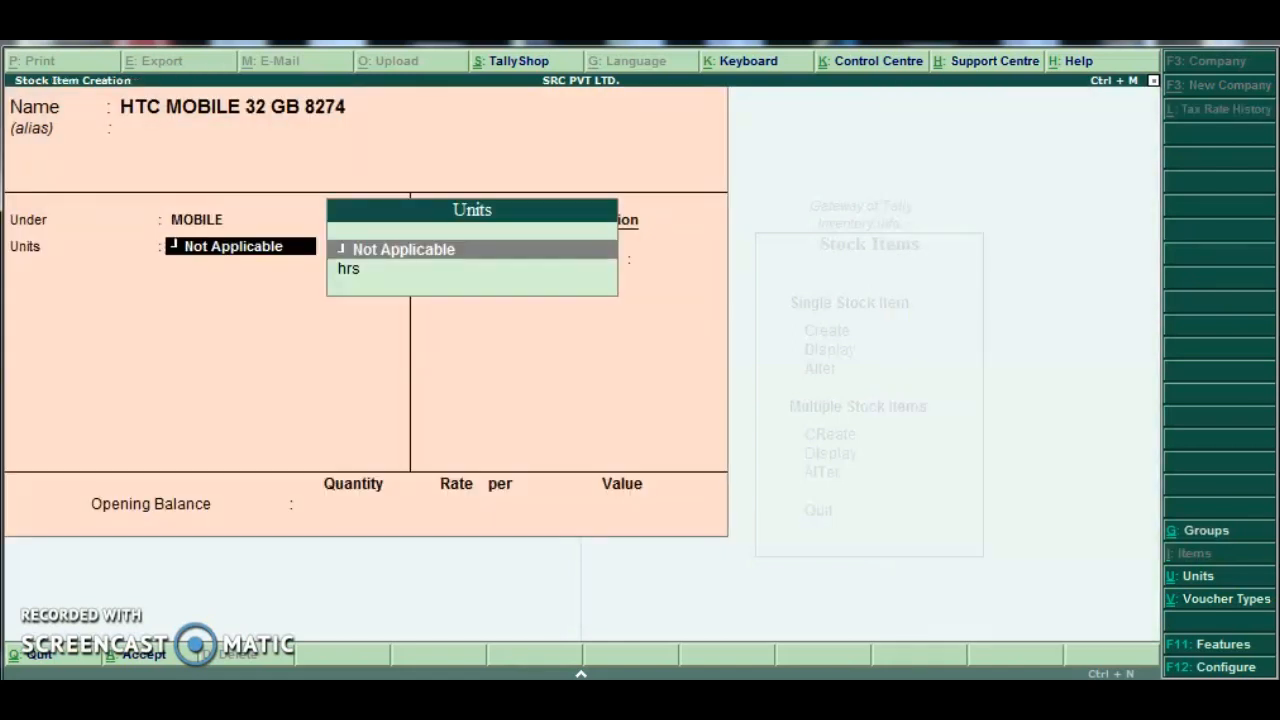
From within the stock item, create and assign a simple unit with the symbol PCS, without a formal name.
key(alt+c)
text(PCS)
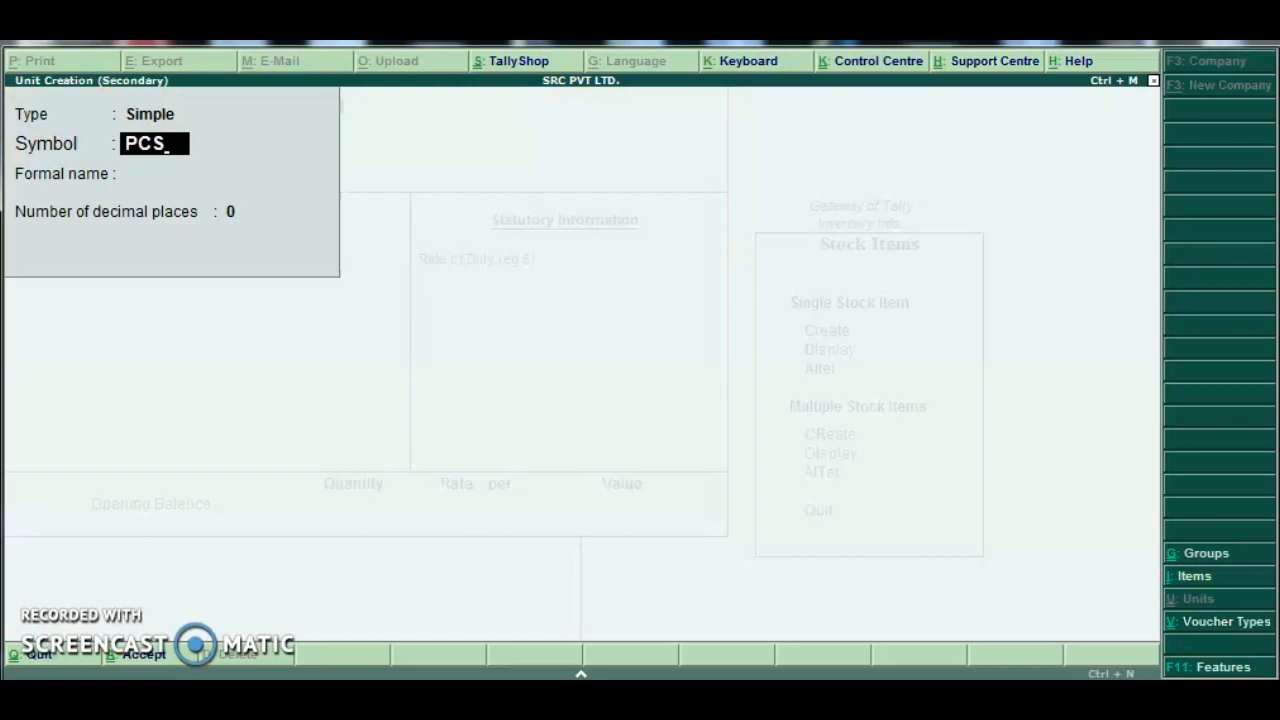
key(ctrl+a)
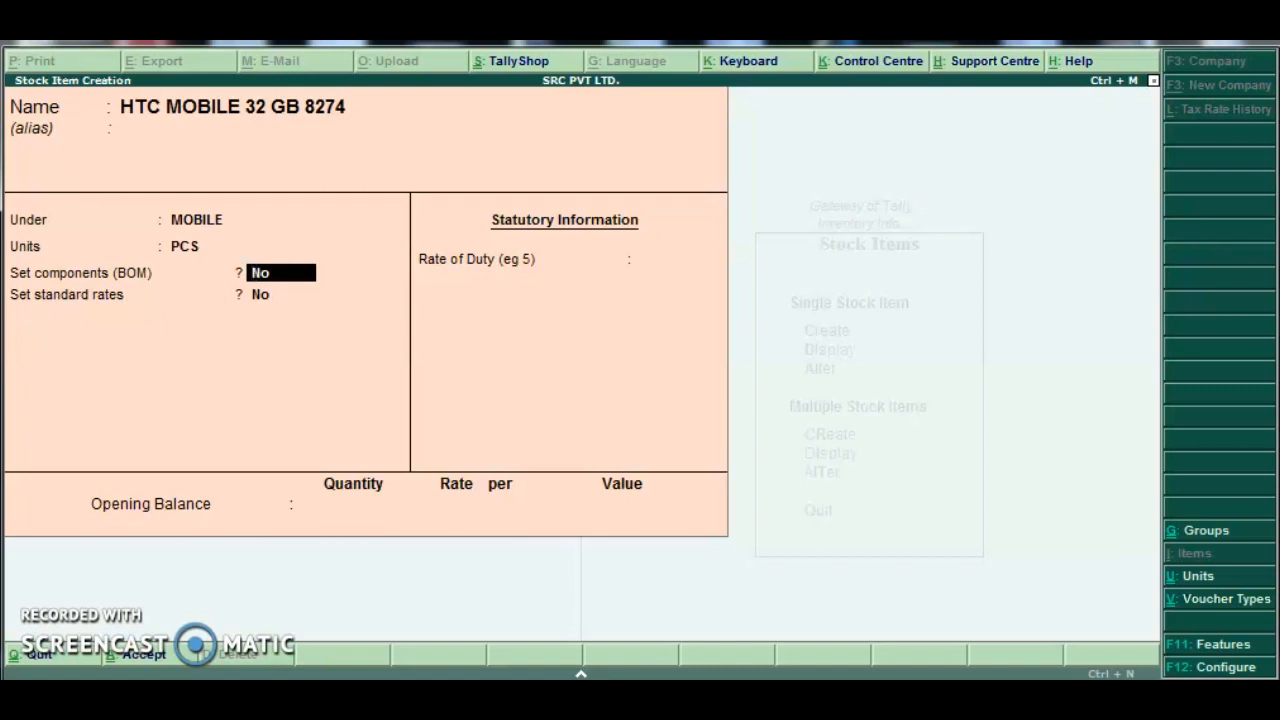
Save the stock item with its remaining default settings and return to the Gateway of Tally.
key(ctrl+a)
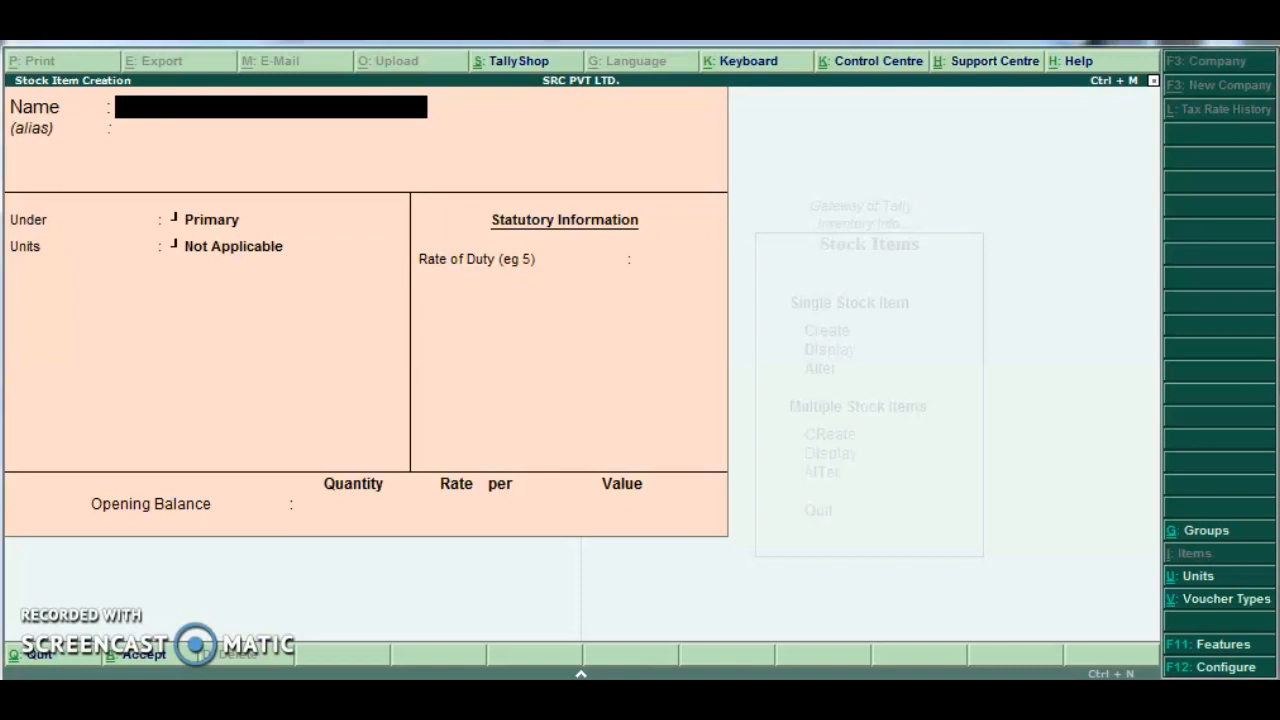
key(Escape)
key(y)
key(Escape)
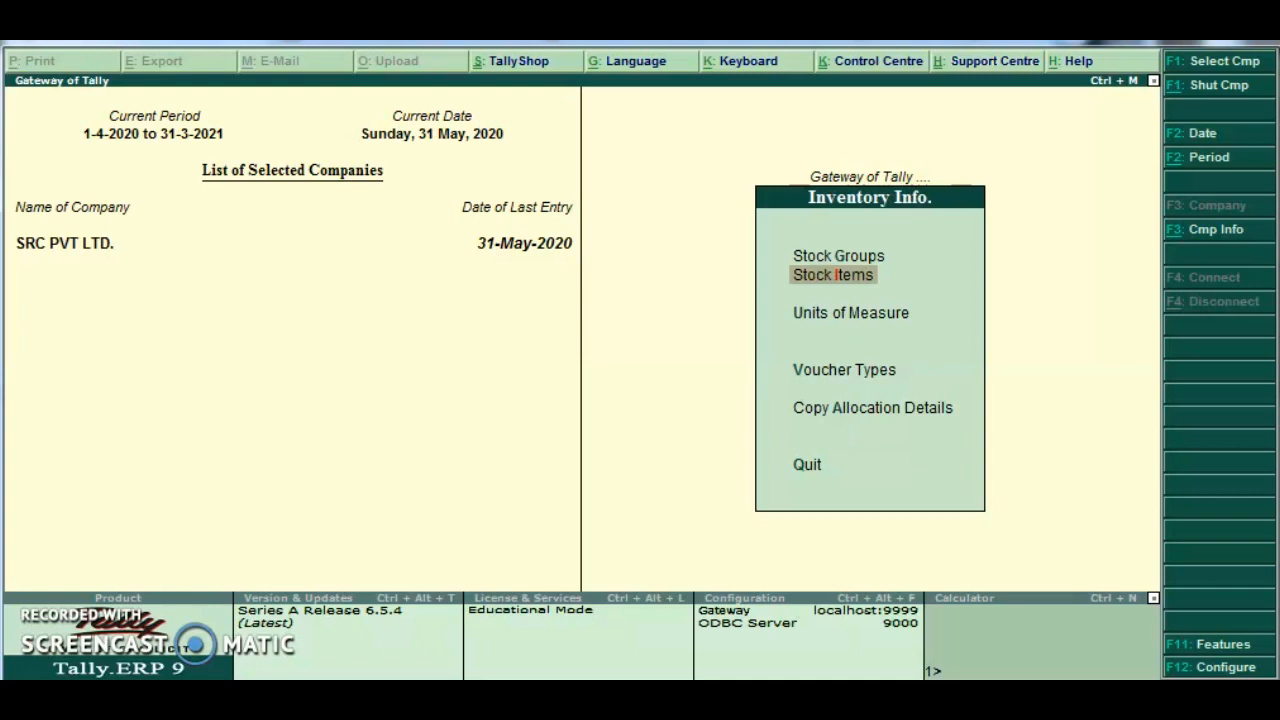
key(Down)
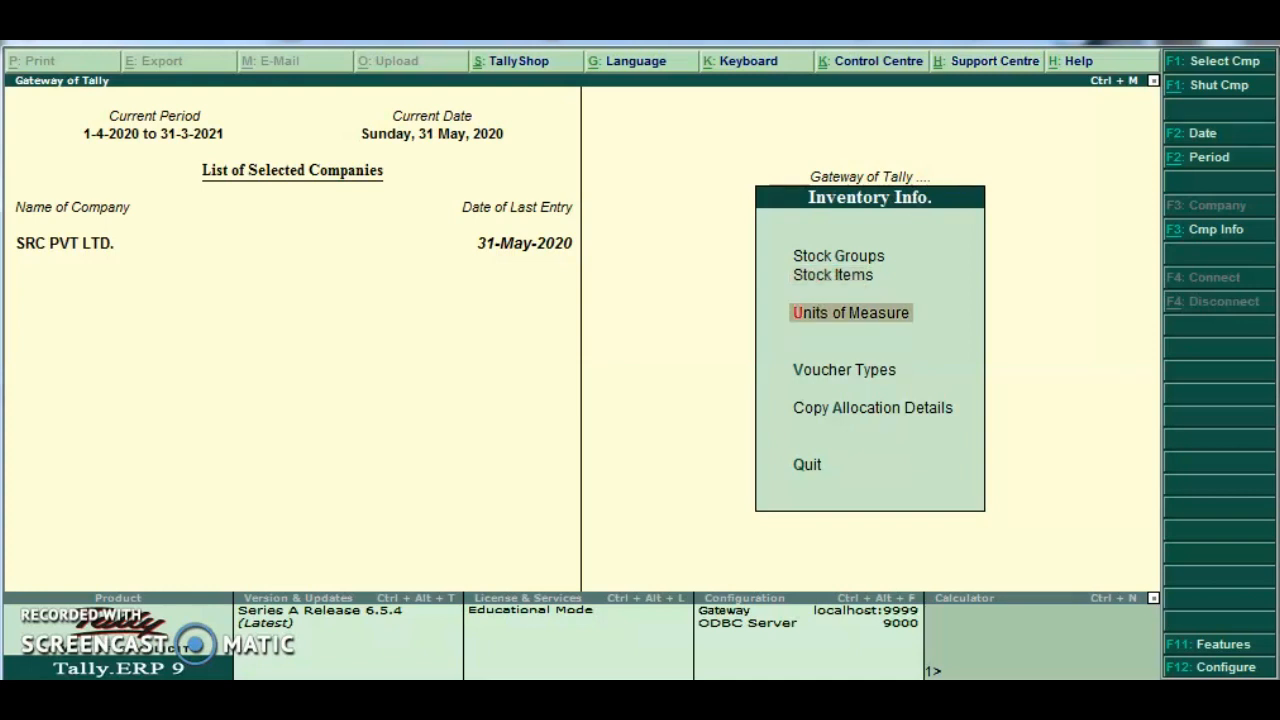
key(Up)
key(Up)
key(Escape)
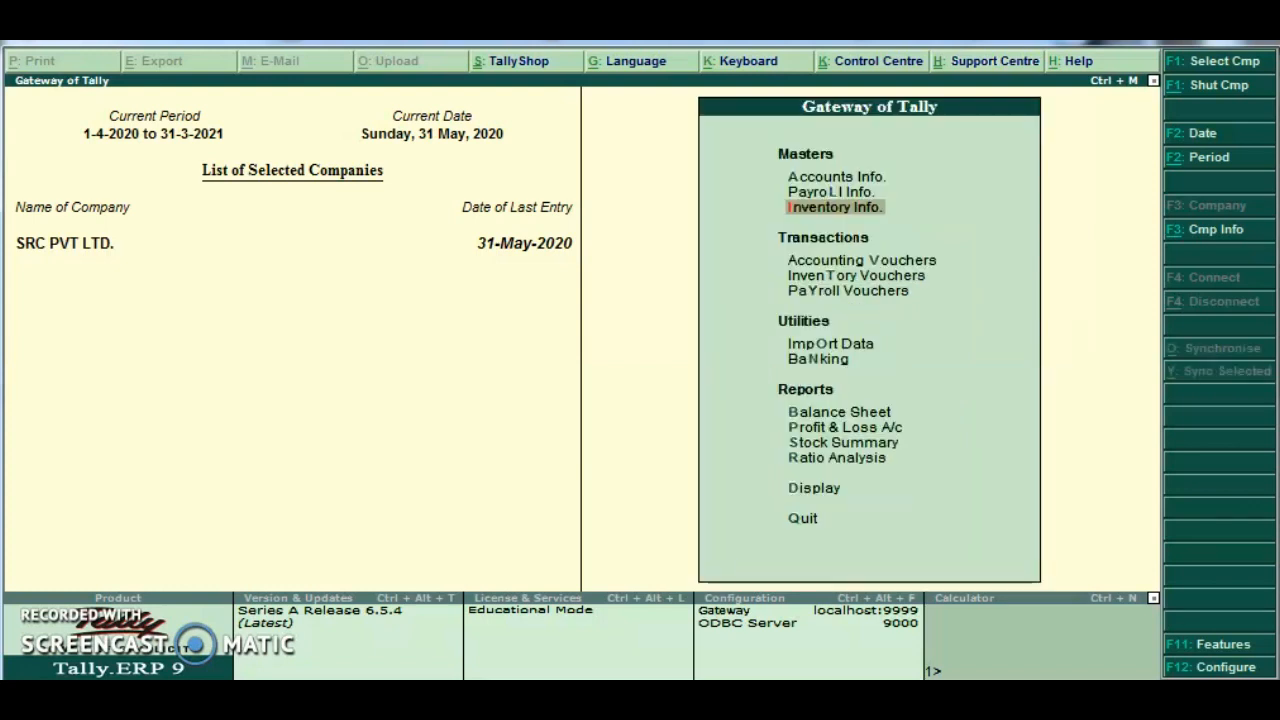
Open accounting voucher entry with a new payment voucher.
key(Down)
key(Down)
key(Up)
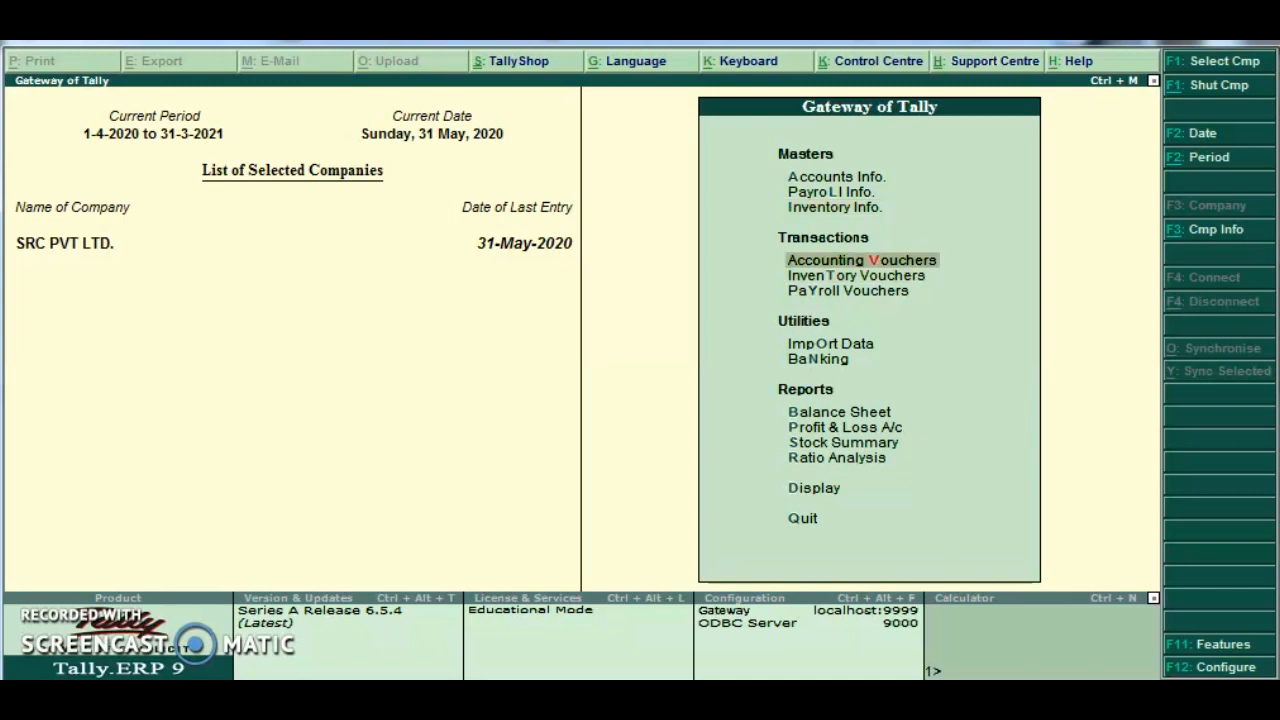
key(Return)
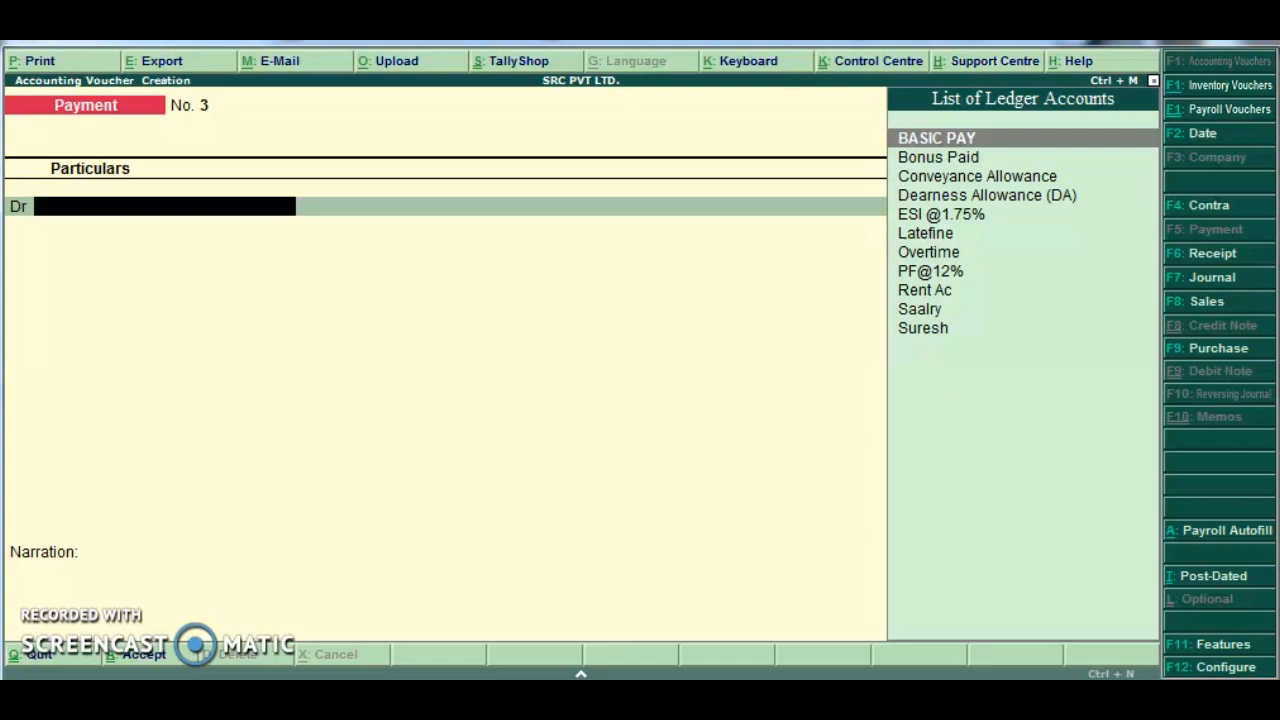
Reopen accounting voucher entry and fill the payment voucher with Saalry debited 20,000 and Cash credited 20,000.
key(Escape)
key(Return)
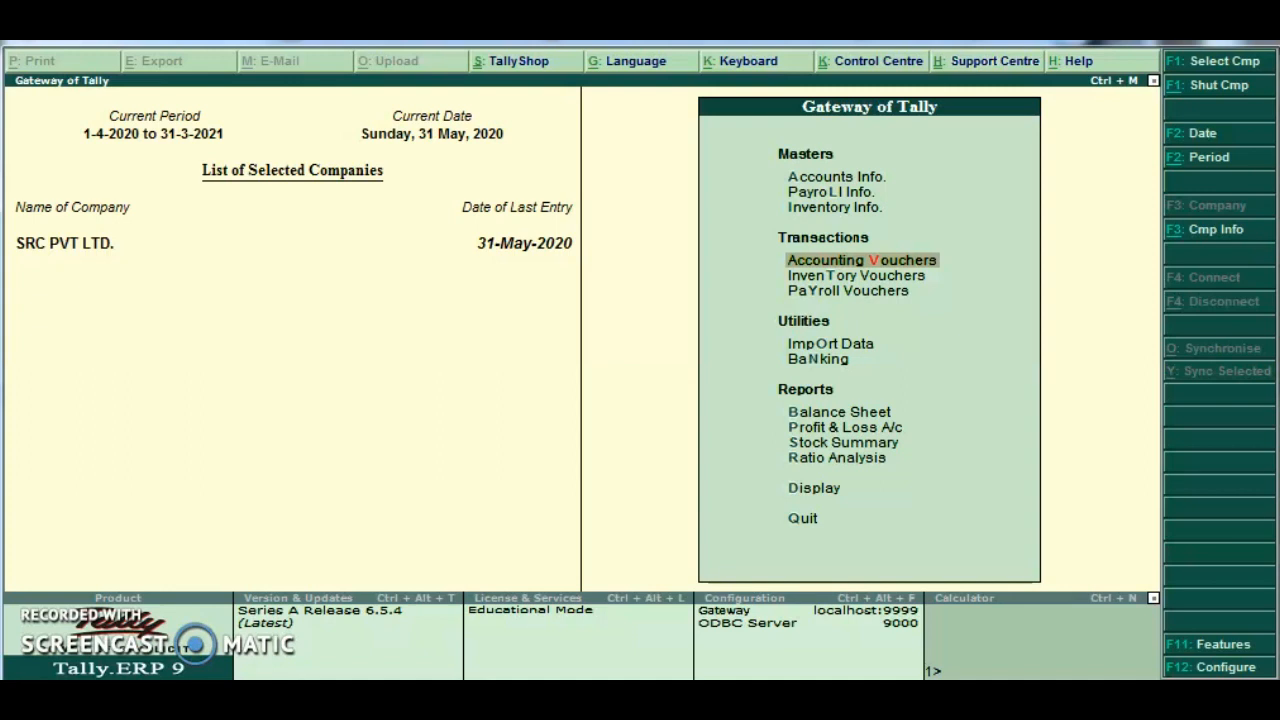
key(Return)
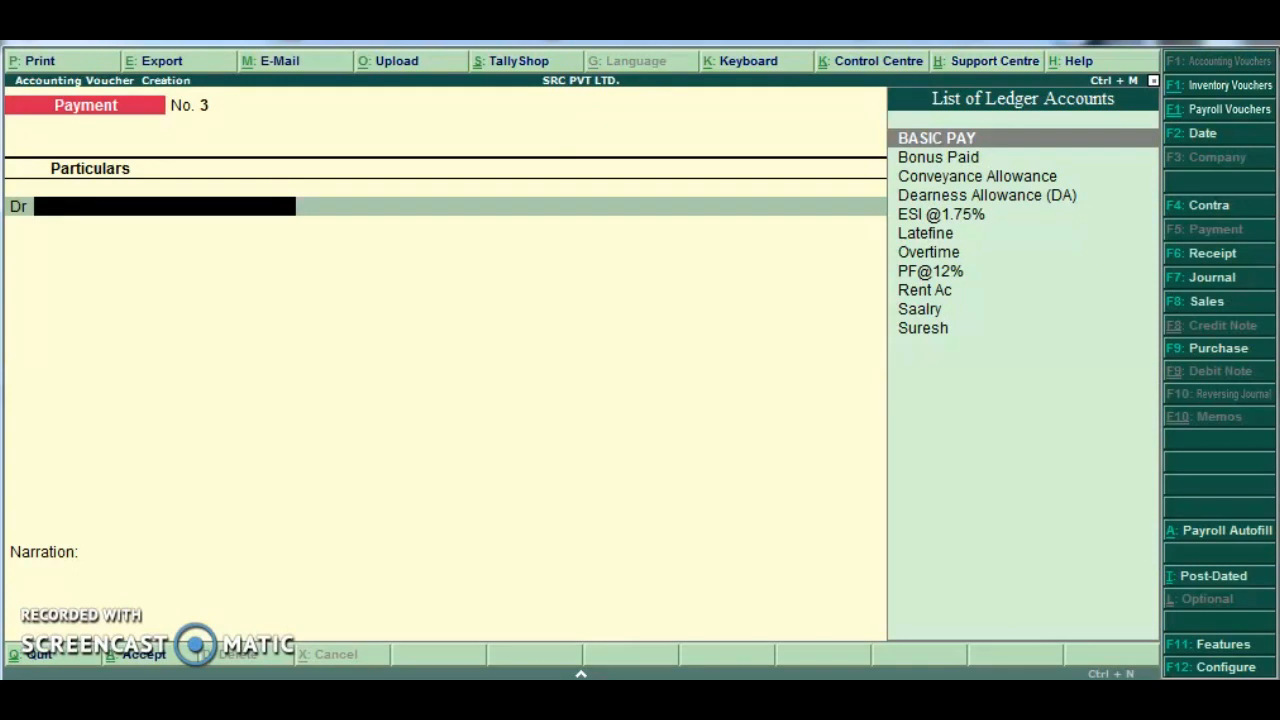
text(Sal)
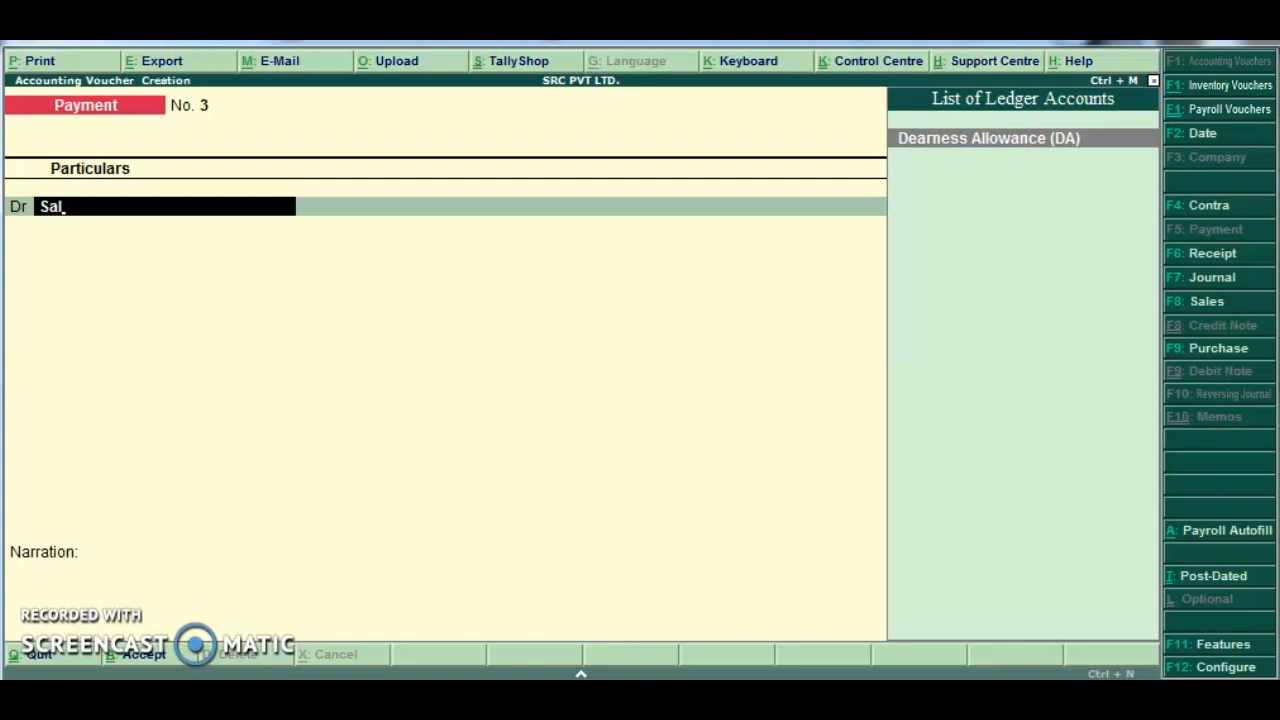
key(BackSpace)
key(Return)
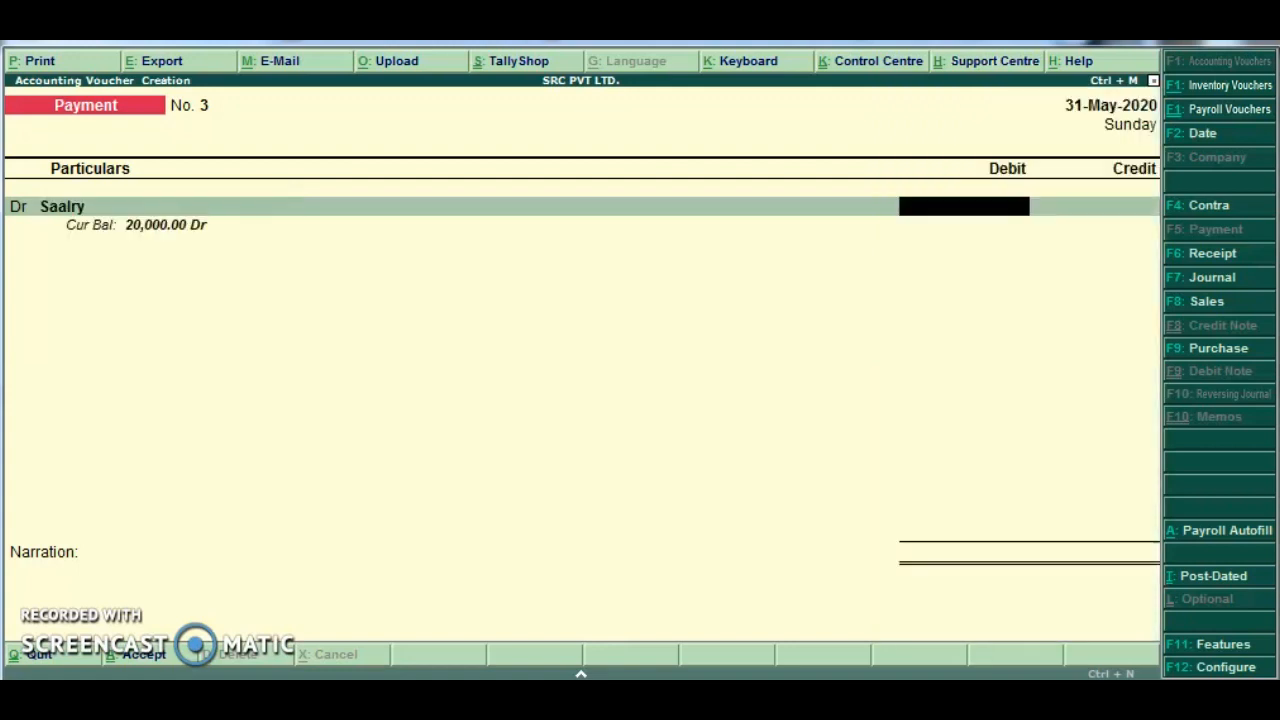
text(20000)
key(Return)
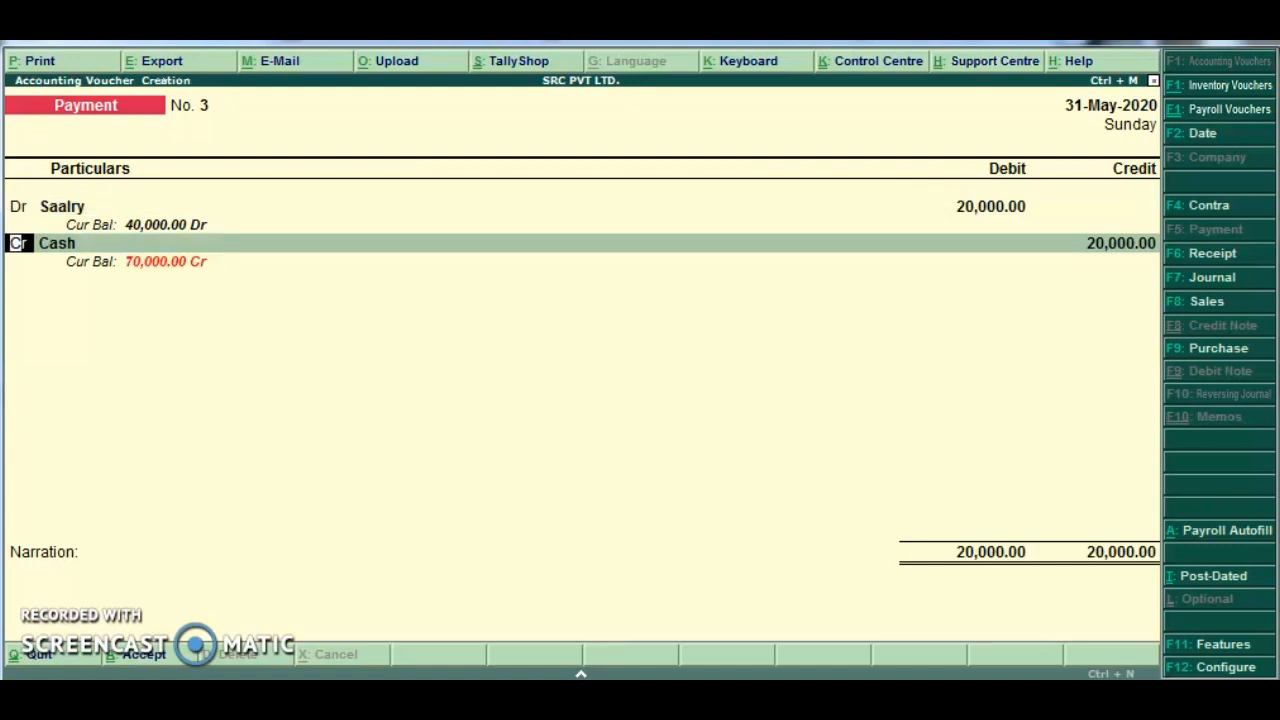
key(Return)
key(Return)
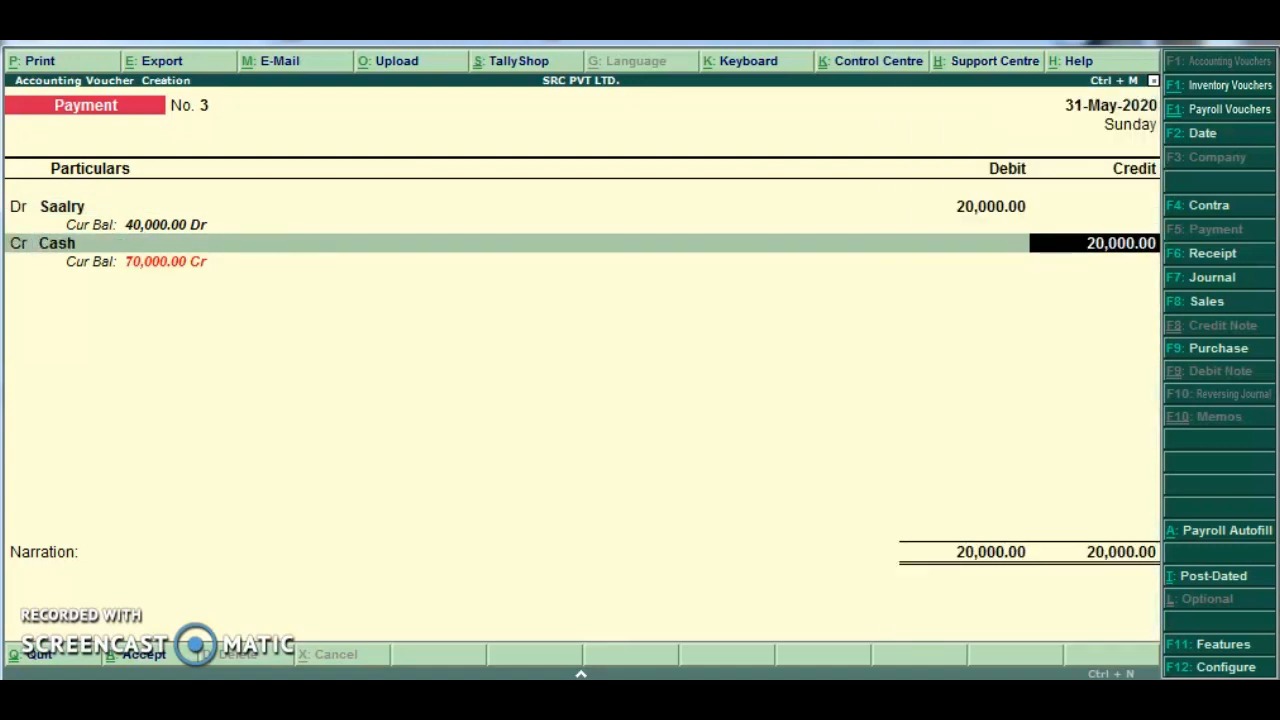
From within the payment voucher, alter the debited ledger's name to Salary and save it with its remaining settings.
key(BackSpace)
key(BackSpace)
key(BackSpace)
key(BackSpace)
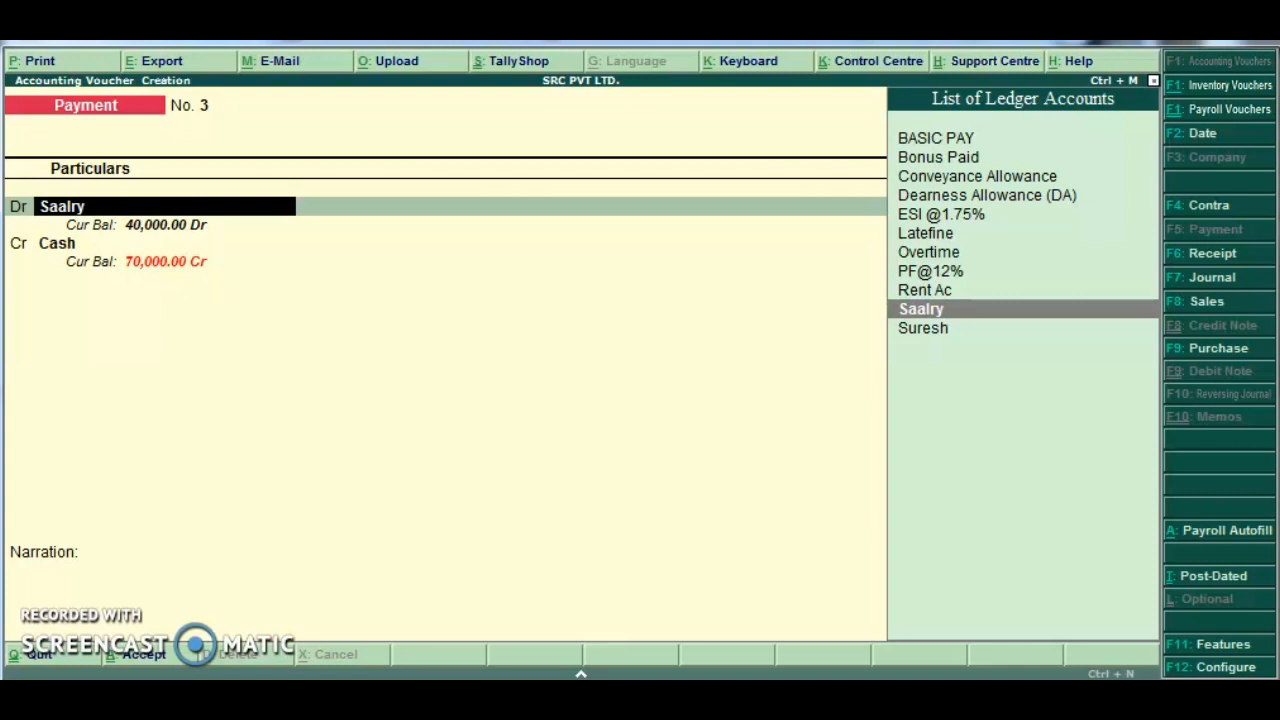
key(Return)
key(BackSpace)
key(ctrl+Return)
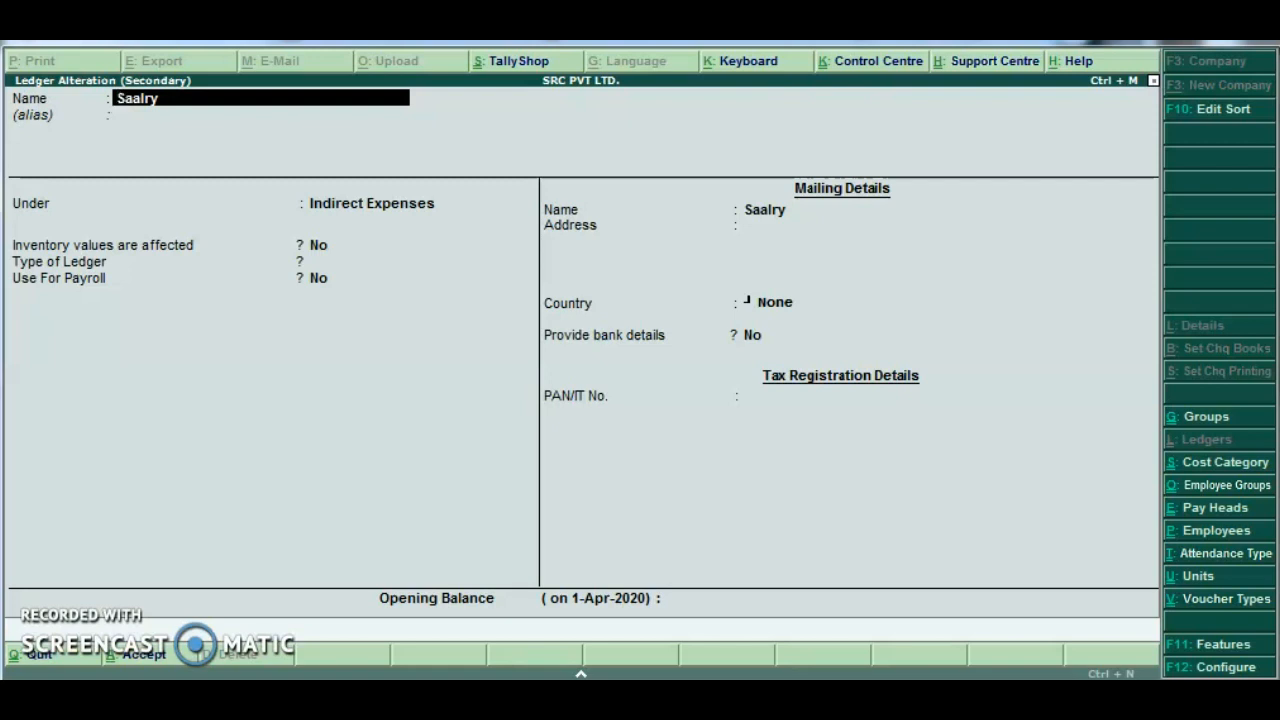
text(Salary)
key(Return)
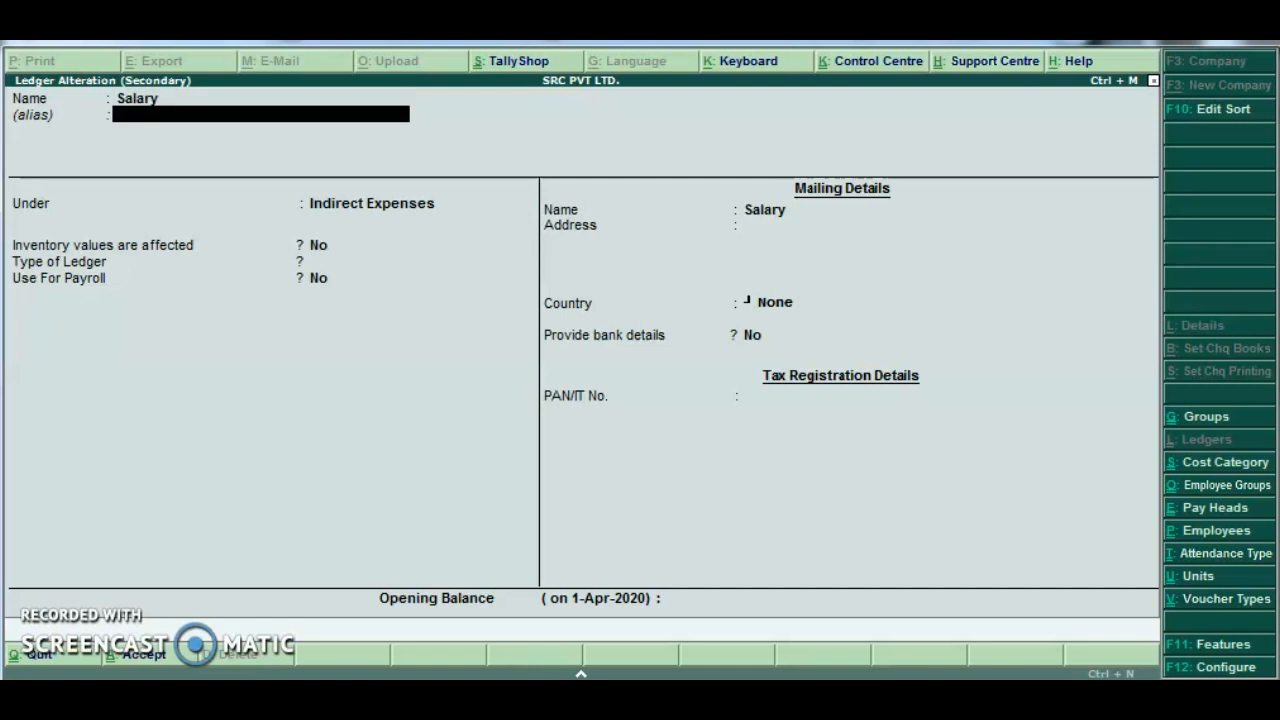
key(Return)
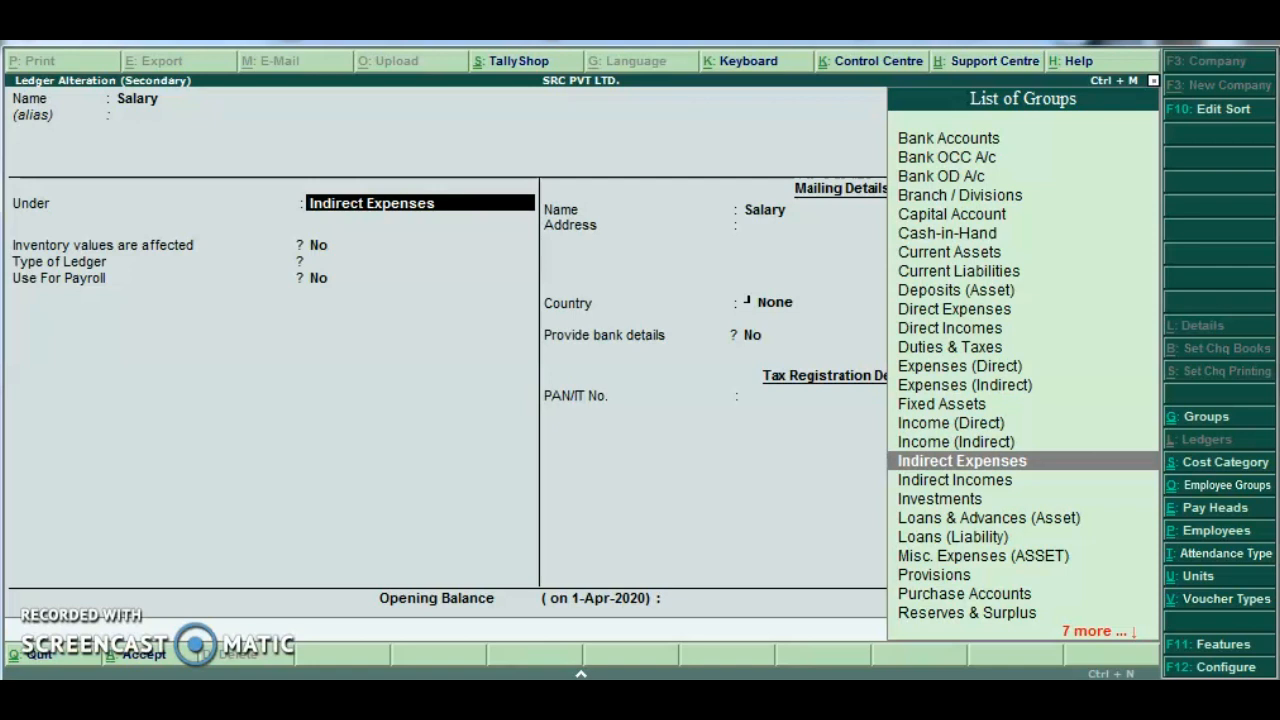
key(ctrl+a)
key(Return)
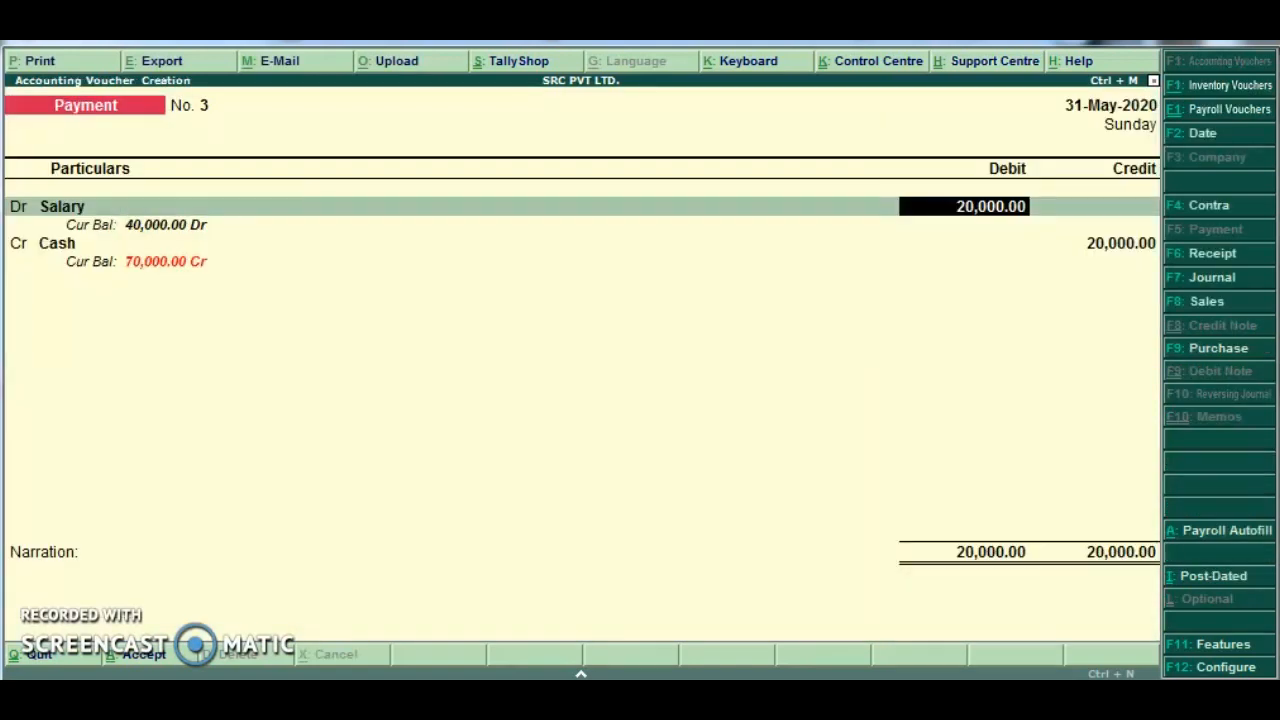
From within the payment voucher, alter the Cash ledger to have an opening balance of 1,00,000 Dr and save it.
key(Return)
key(Return)
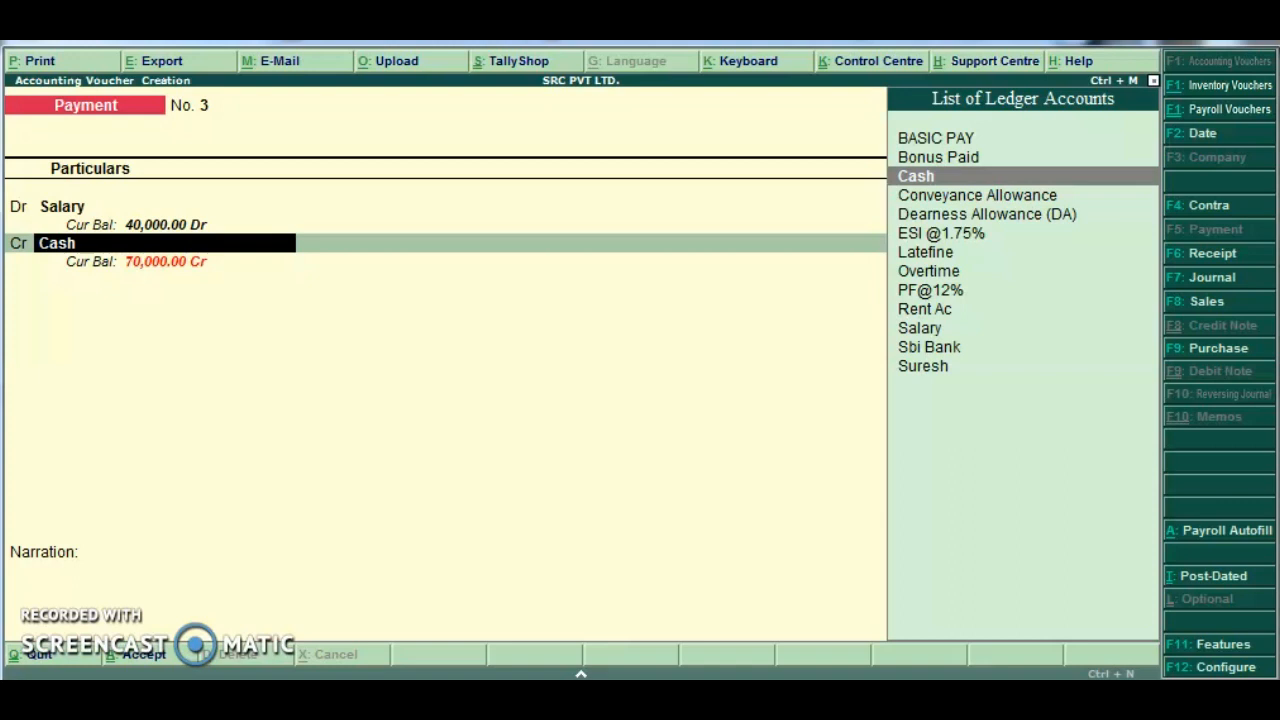
key(ctrl+Return)
key(Return)
key(Return)
key(Return)
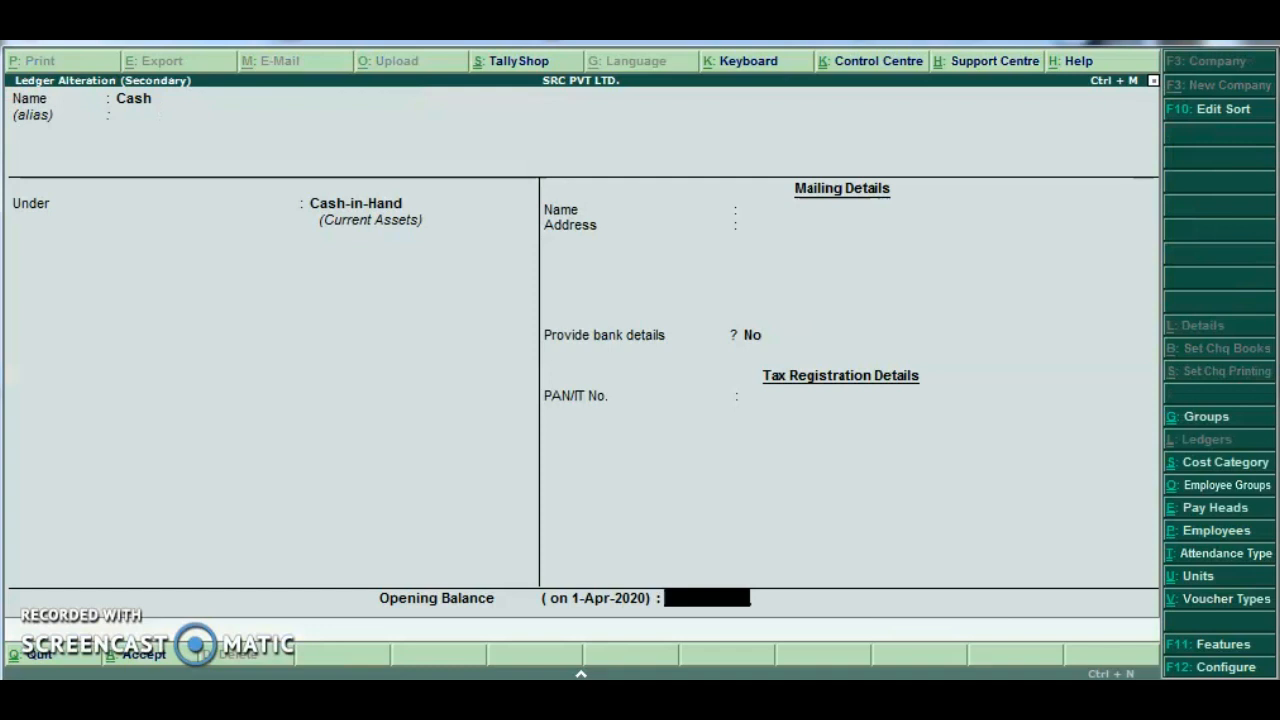
text(100000)
key(Return)
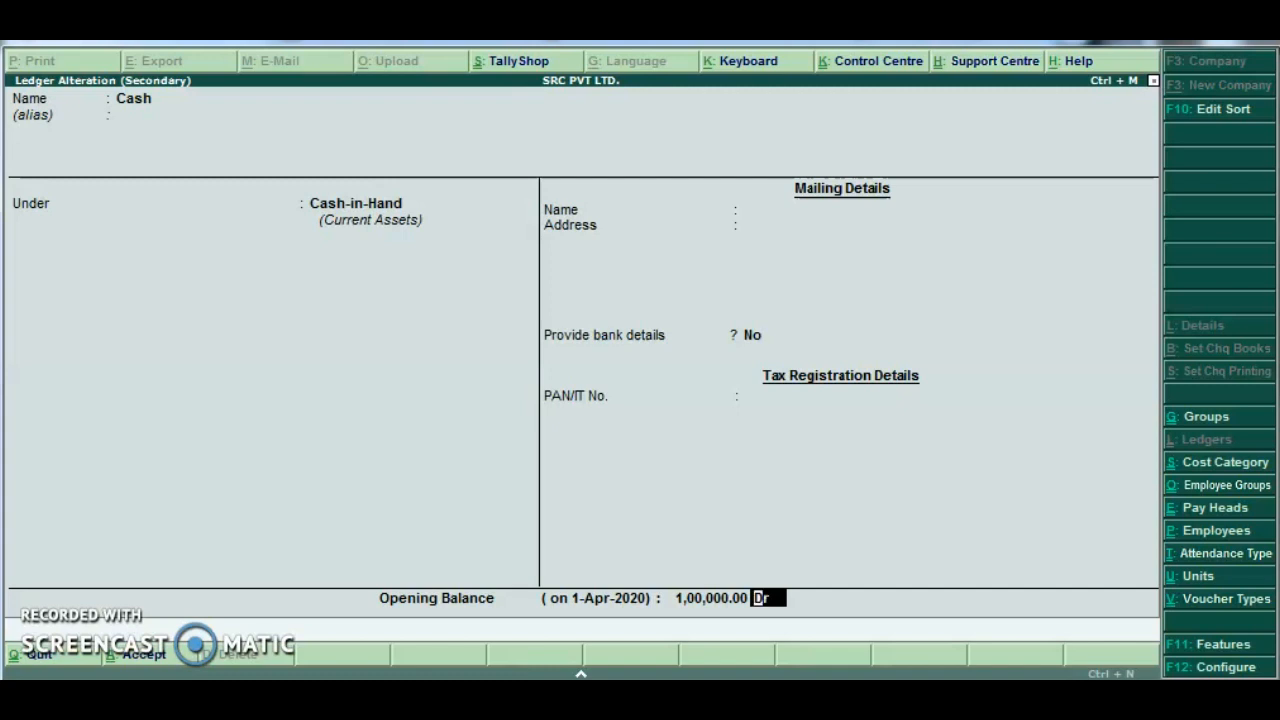
key(Return)
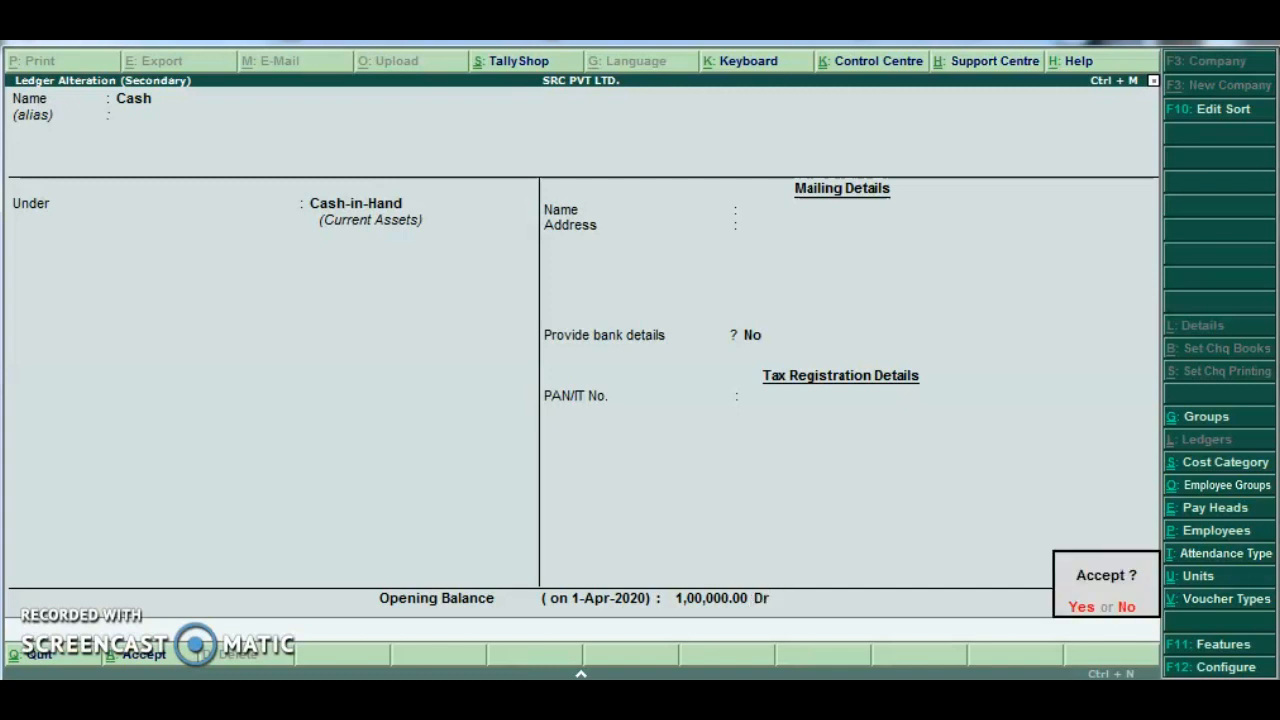
key(Return)
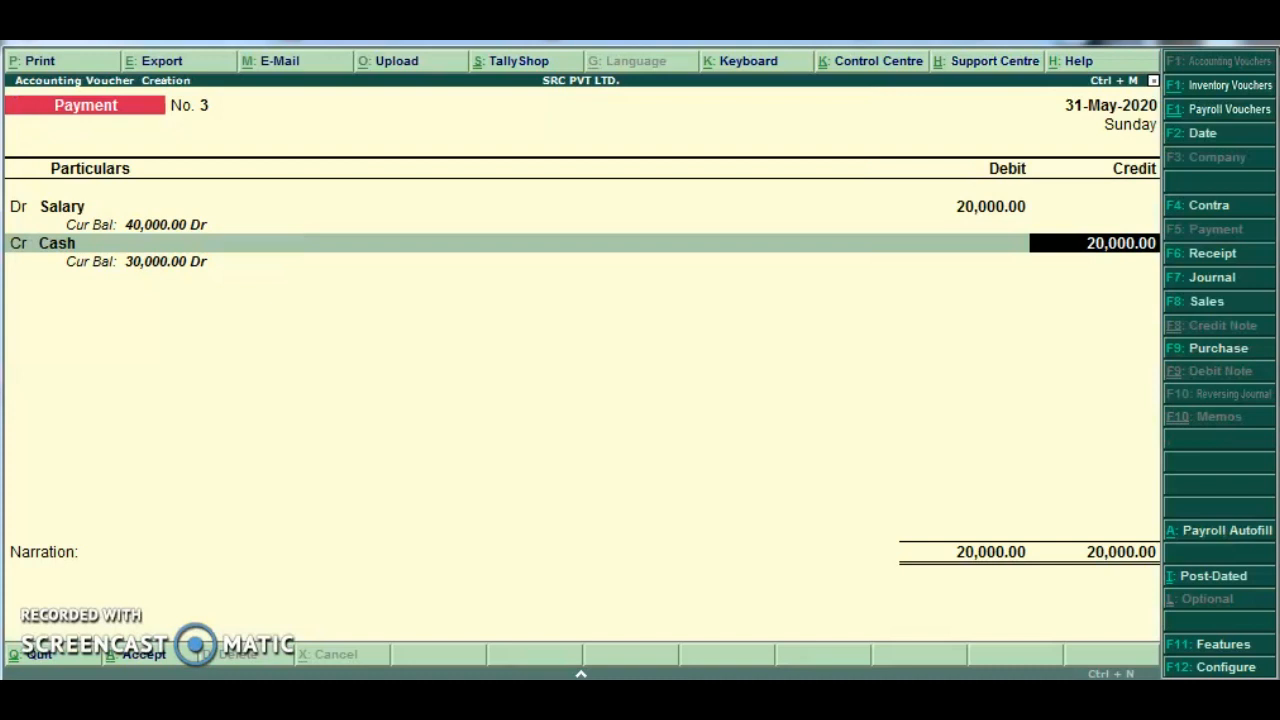
Save the payment voucher without a narration, and leave voucher entry for the Gateway of Tally.
key(Return)
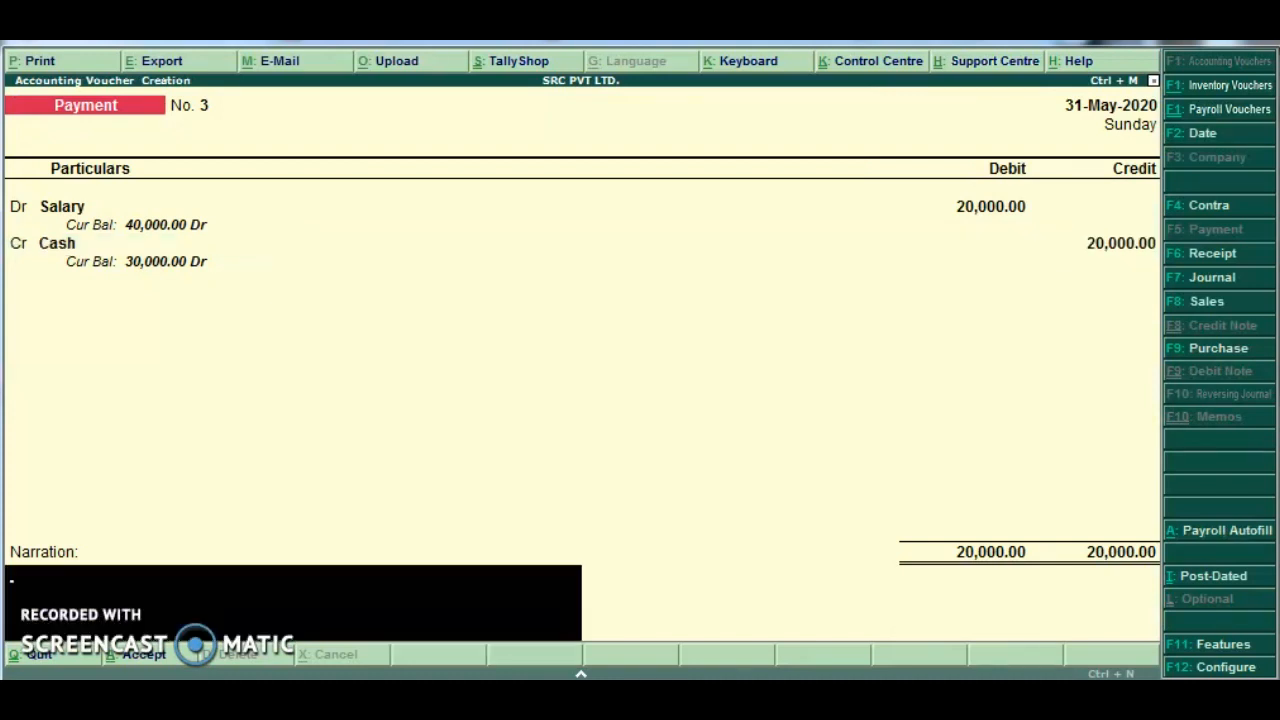
key(Return)
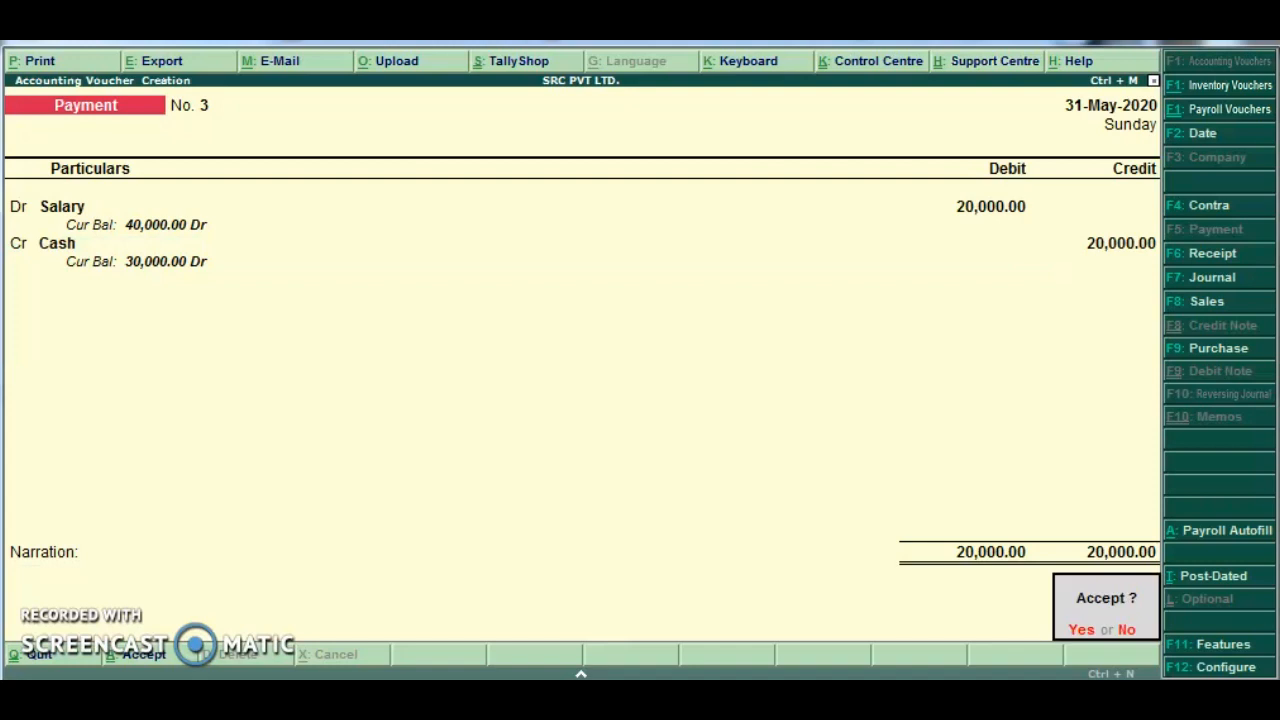
key(Return)
key(Return)
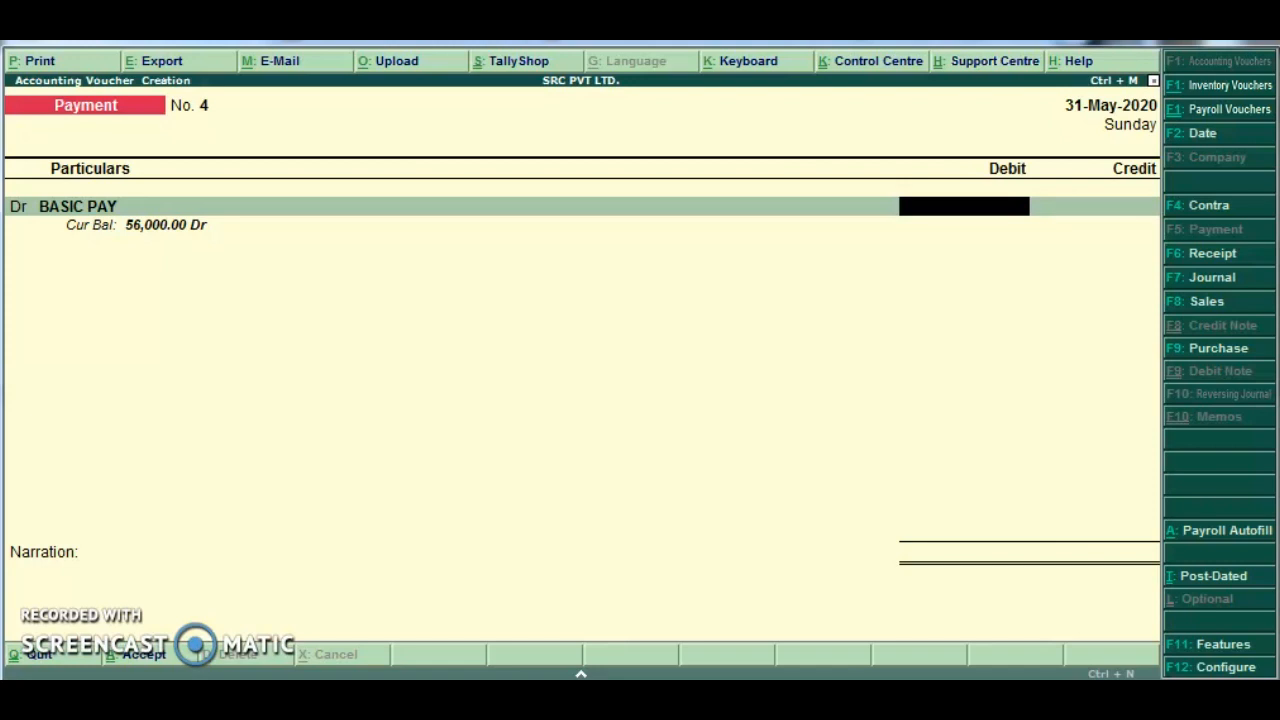
key(Escape)
key(Return)
Start creating a single stock item named Hp Pendrive, without an alias.
key(Up)
key(Up)
key(Down)
key(Return)
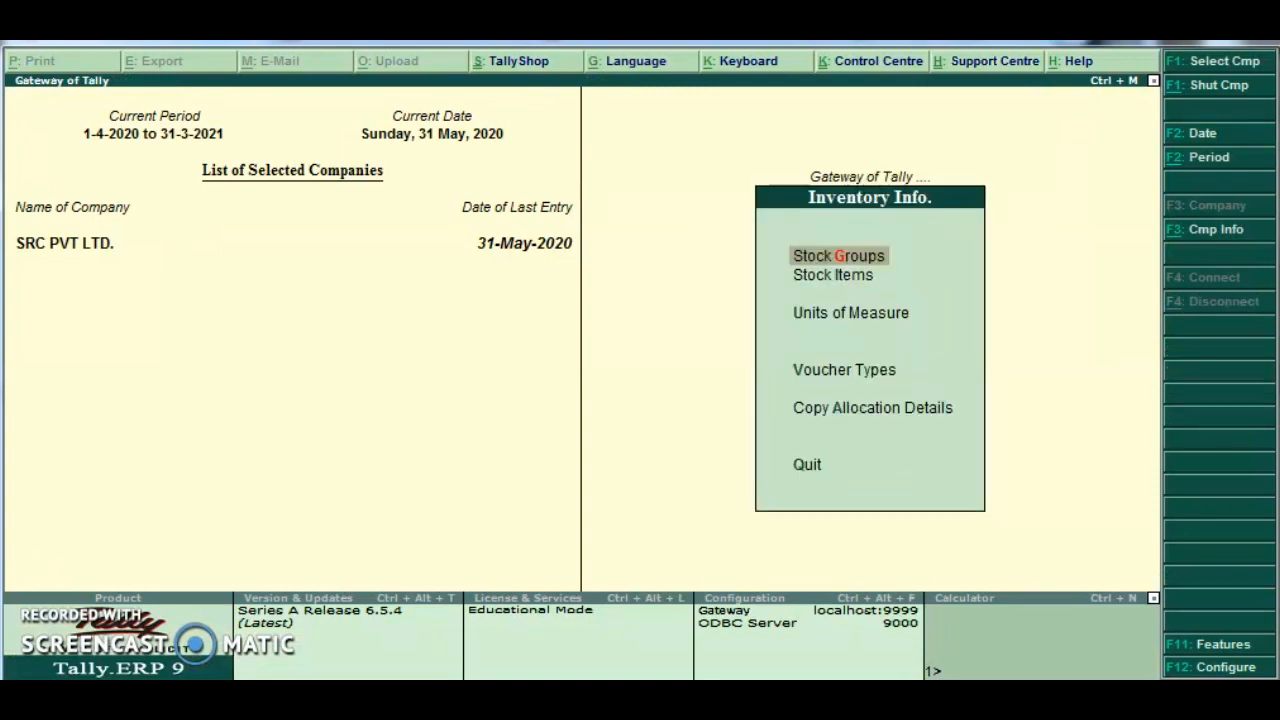
key(Down)
key(Return)
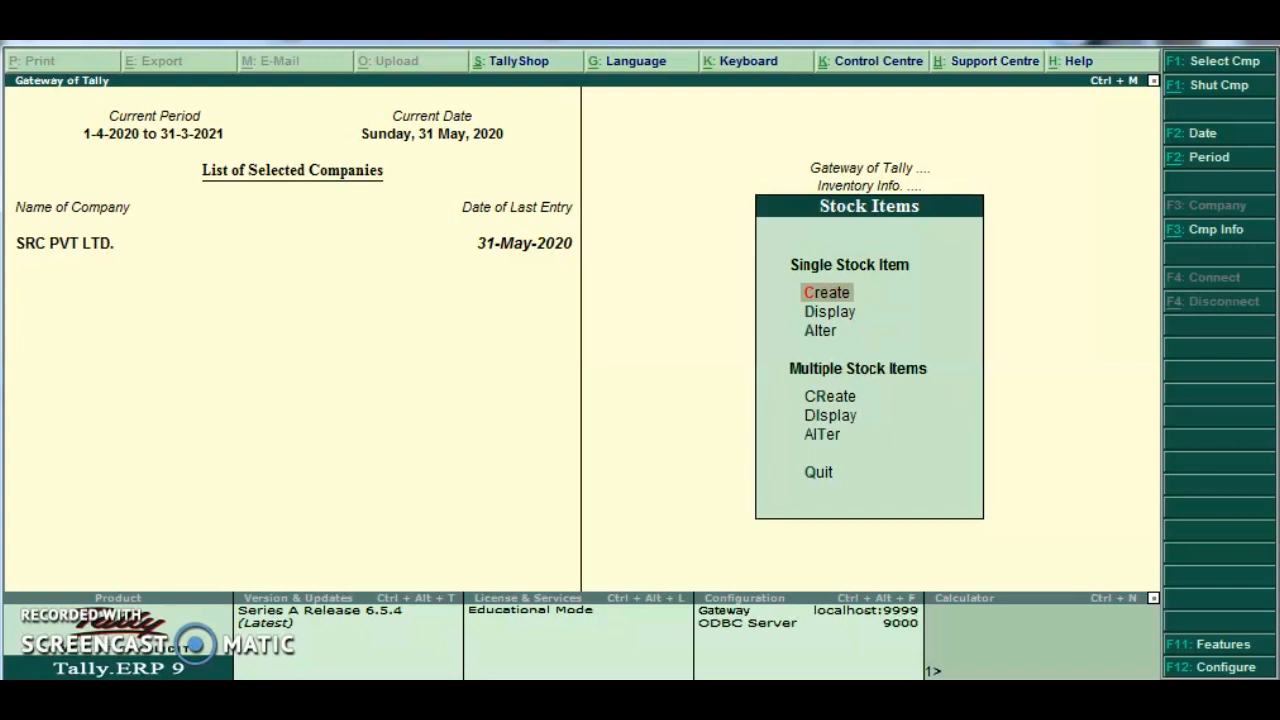
key(Return)
text(Hp Pendribe=)
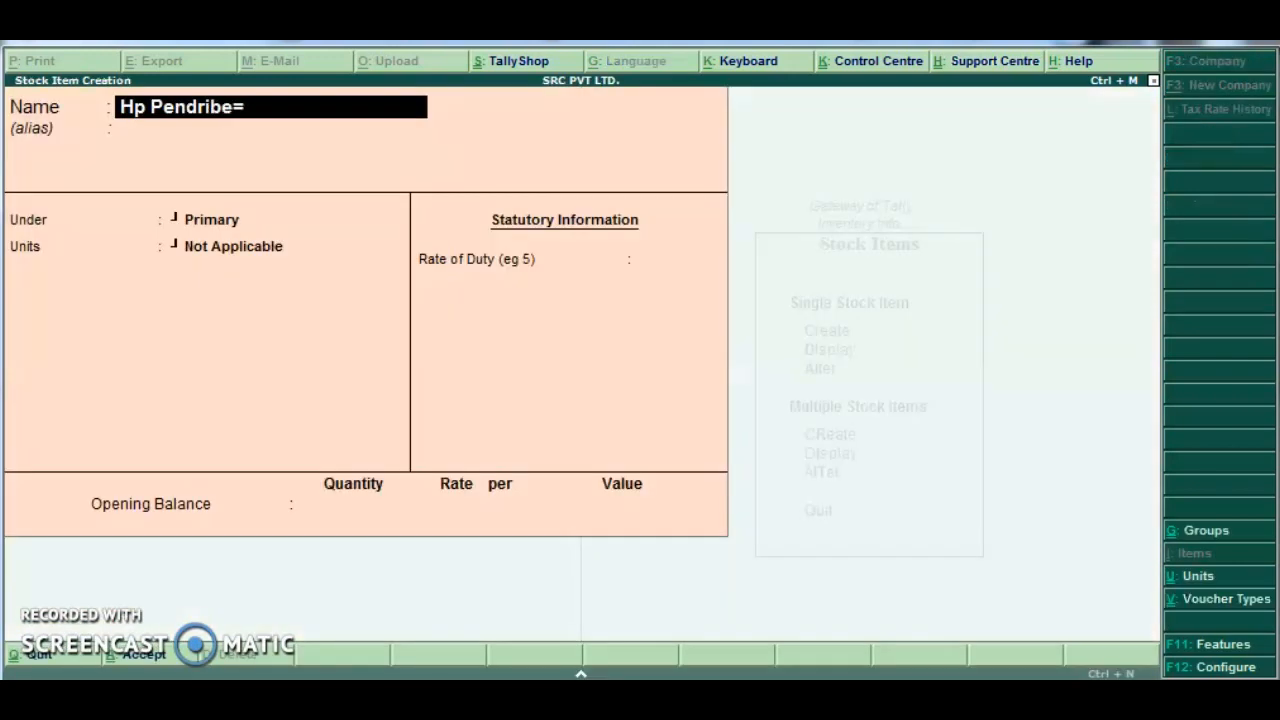
key(BackSpace)
key(BackSpace)
key(BackSpace)
key(BackSpace)
key(BackSpace)
key(BackSpace)
text(drib)
key(BackSpace)
text(ve)
key(Return)
key(Return)
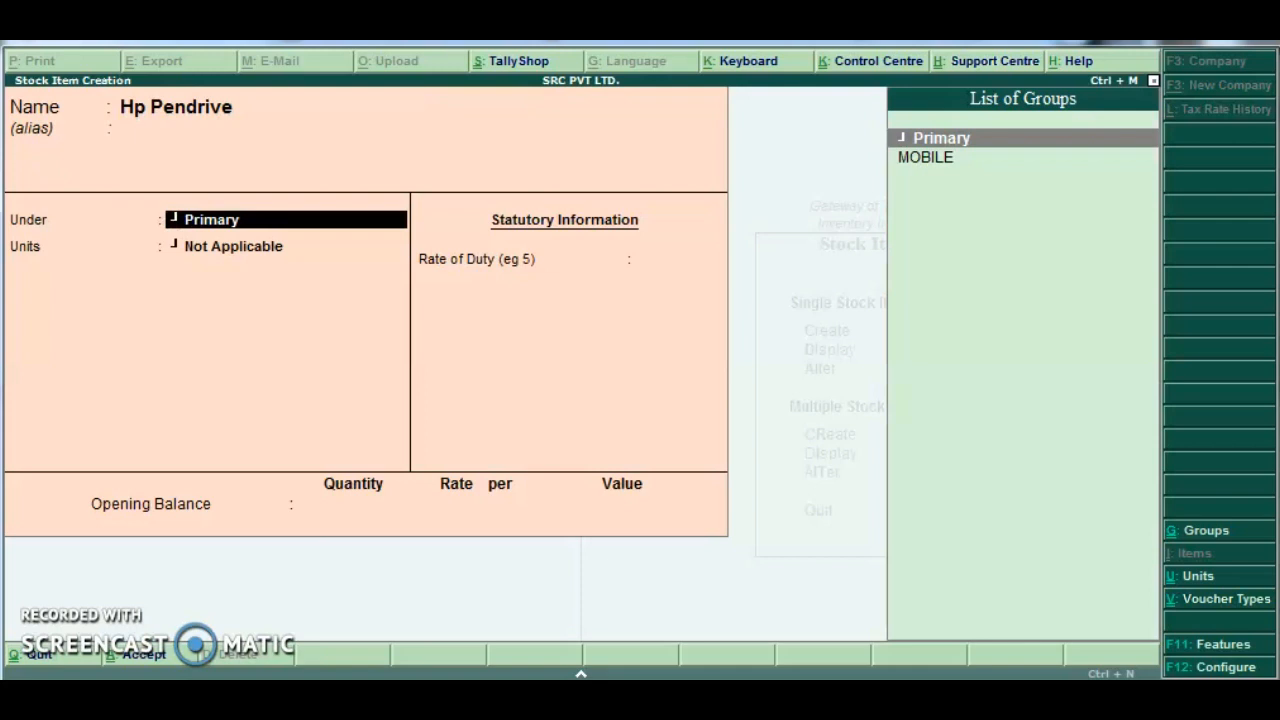
From within the stock item, create and assign the stock group Pendrive under Primary, with item quantities added set to Yes.
key(alt+c)
text(Pendrive)
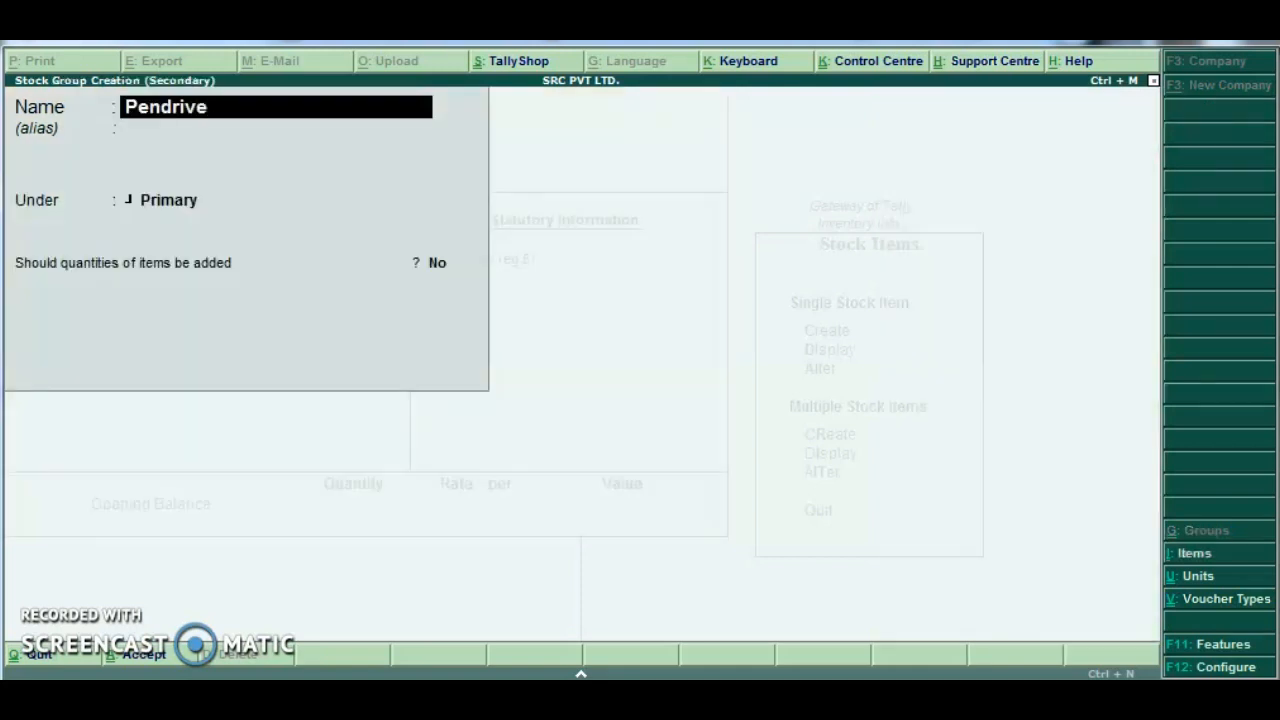
key(Return)
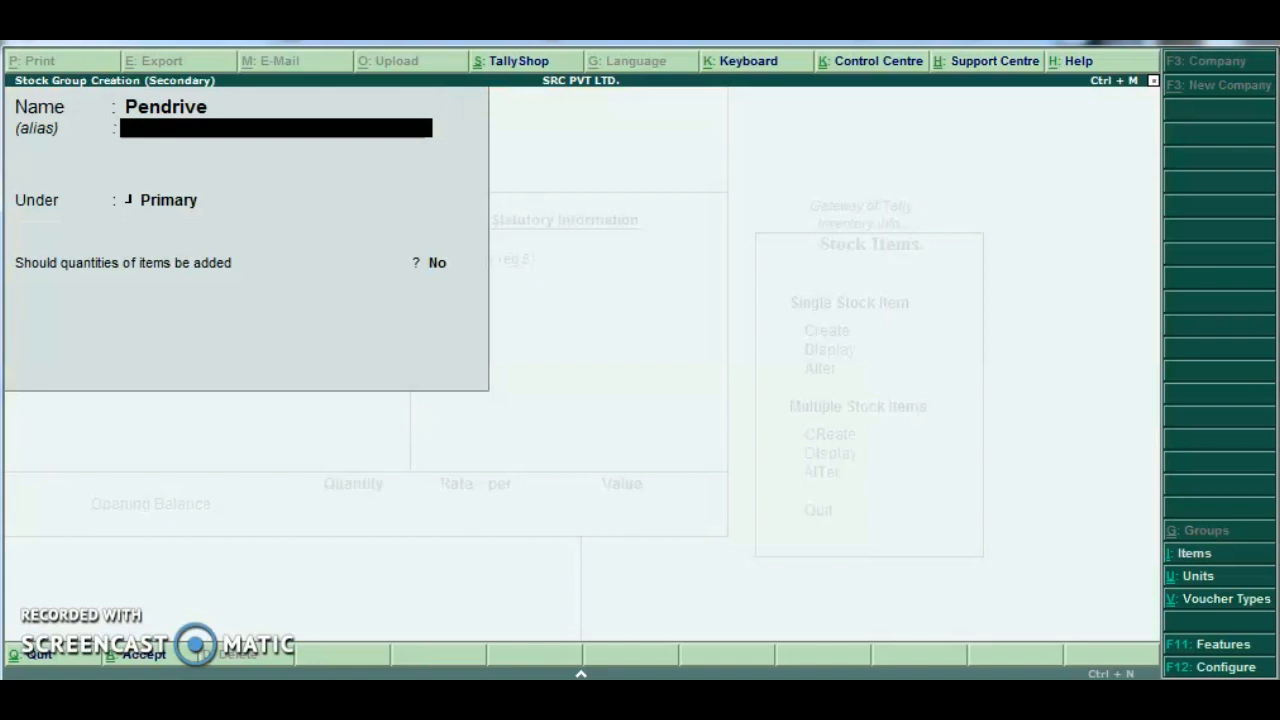
key(Return)
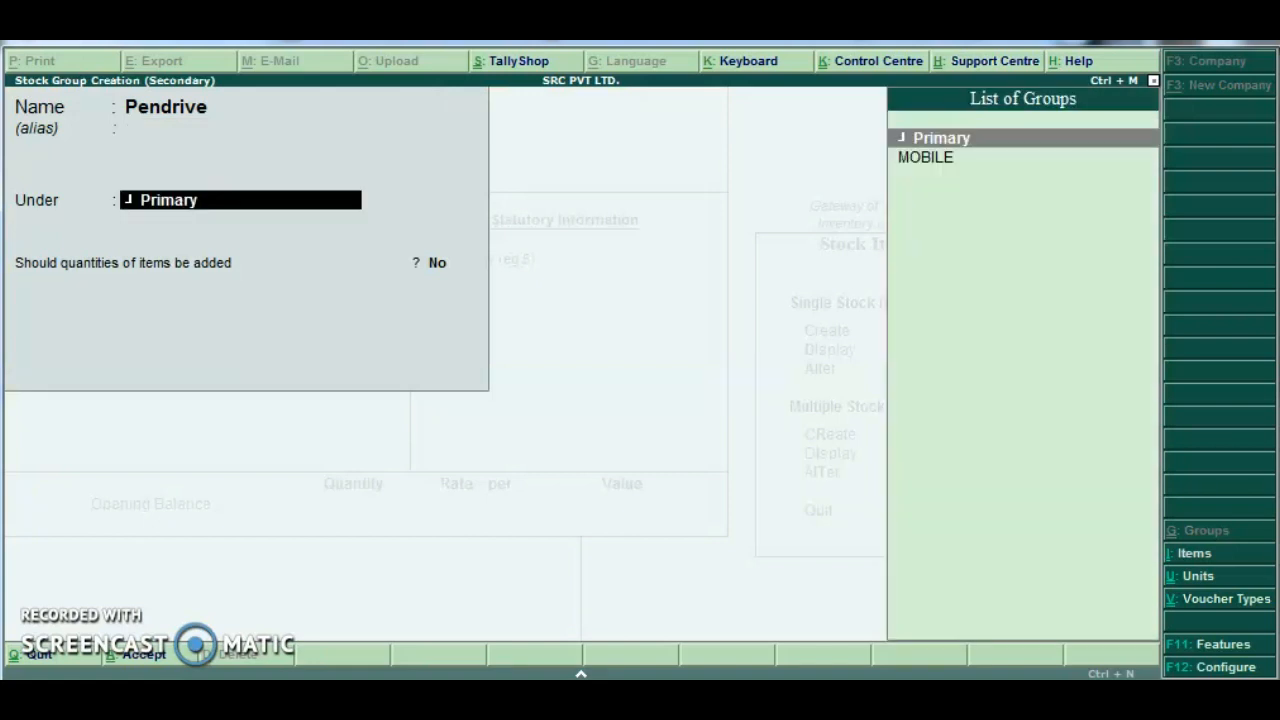
key(Return)
text(y)
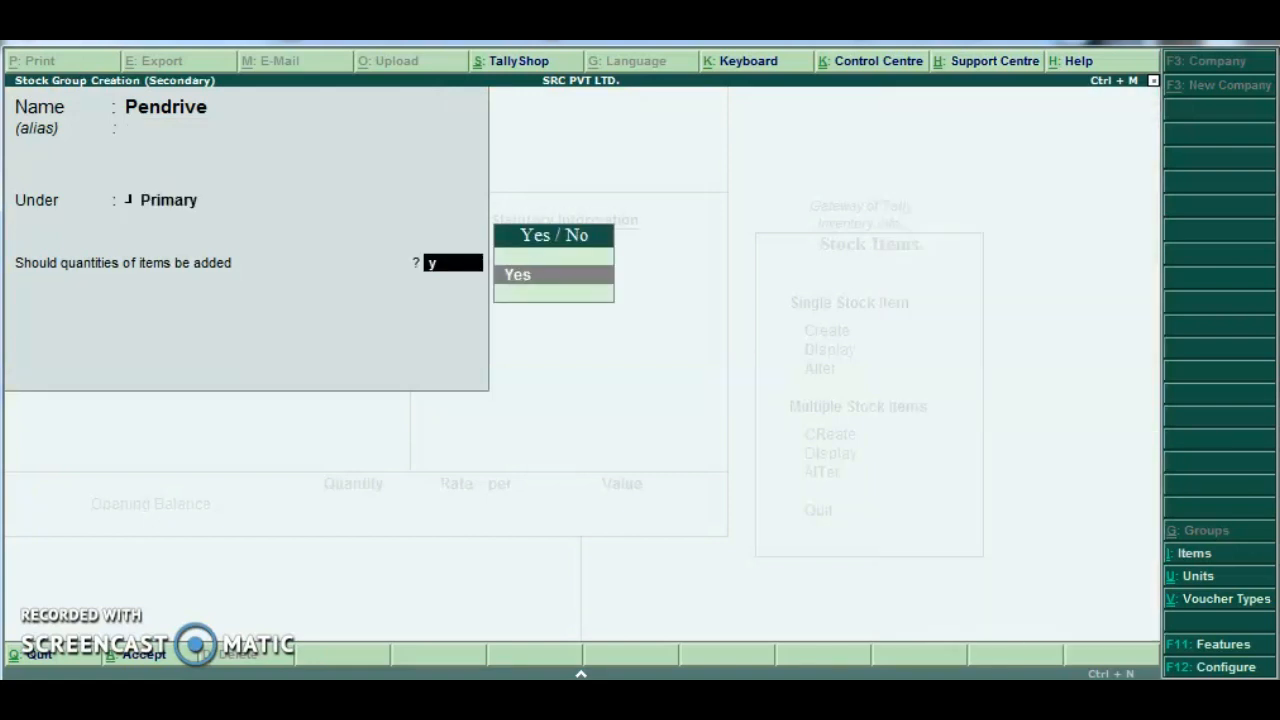
key(Return)
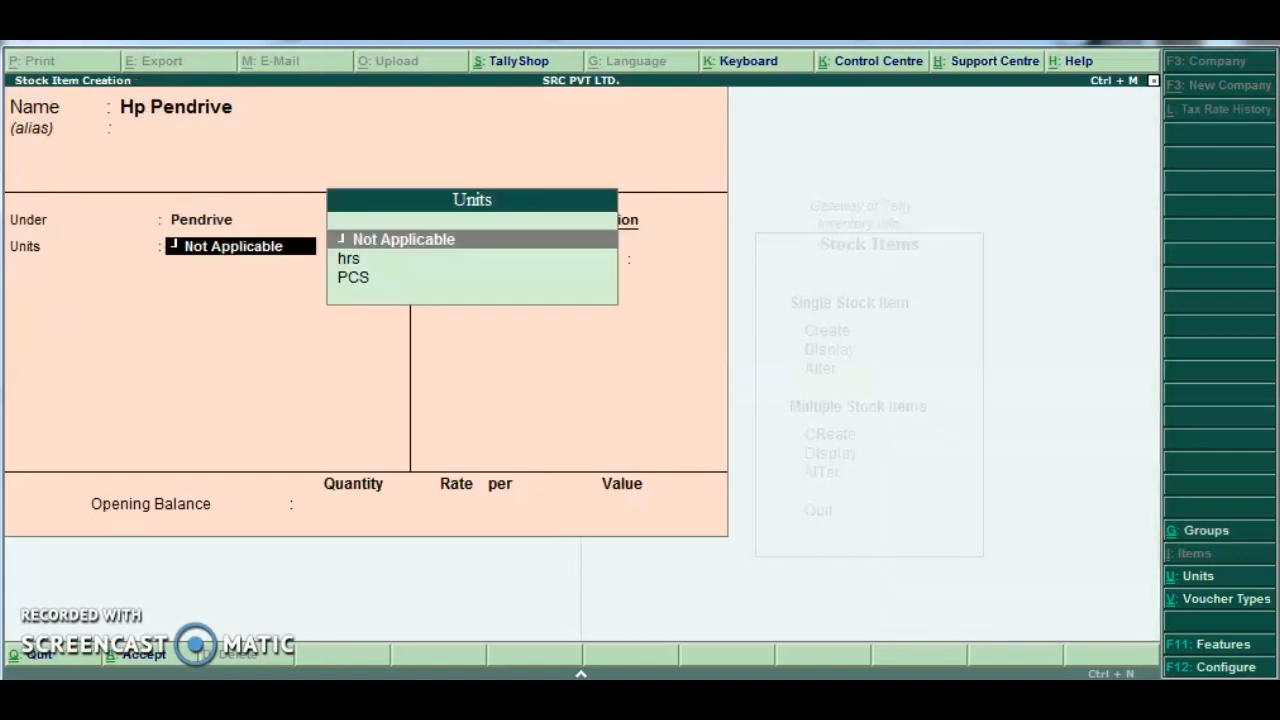
From within the stock item, alter the assigned stock group's name to Pendrive 32 Gb and keep it as the item's group.
key(BackSpace)
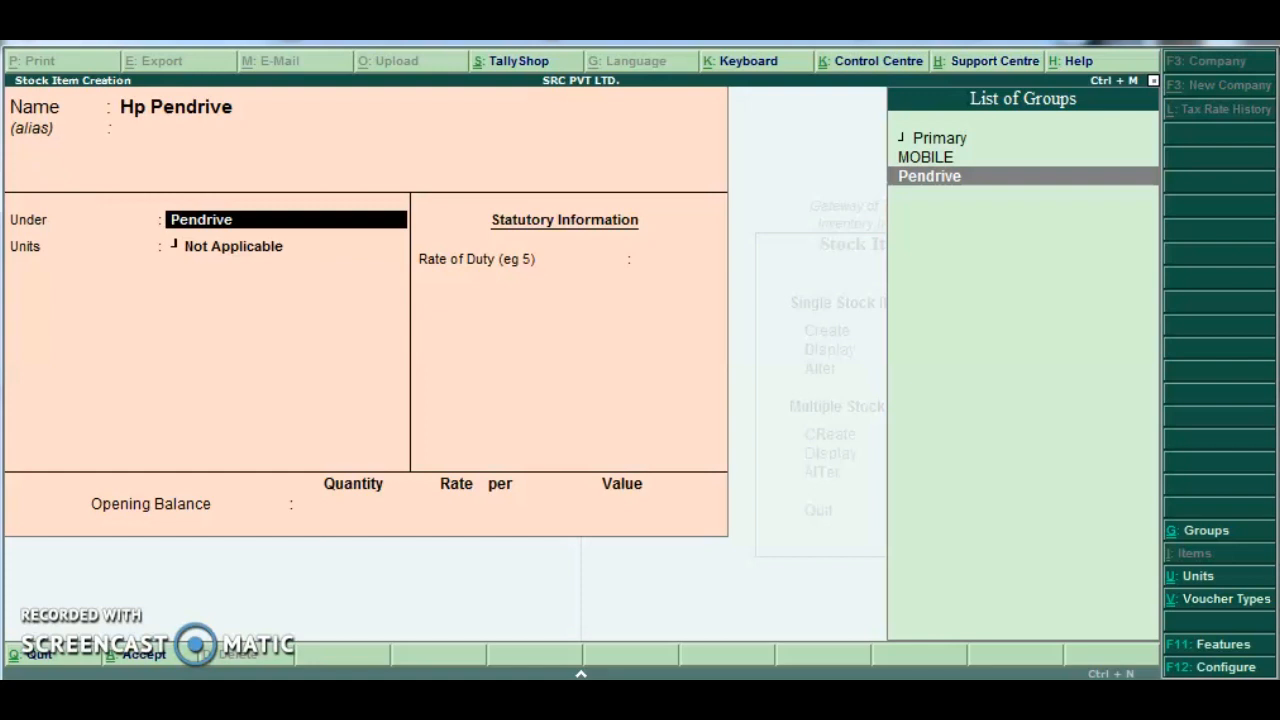
key(ctrl+Return)
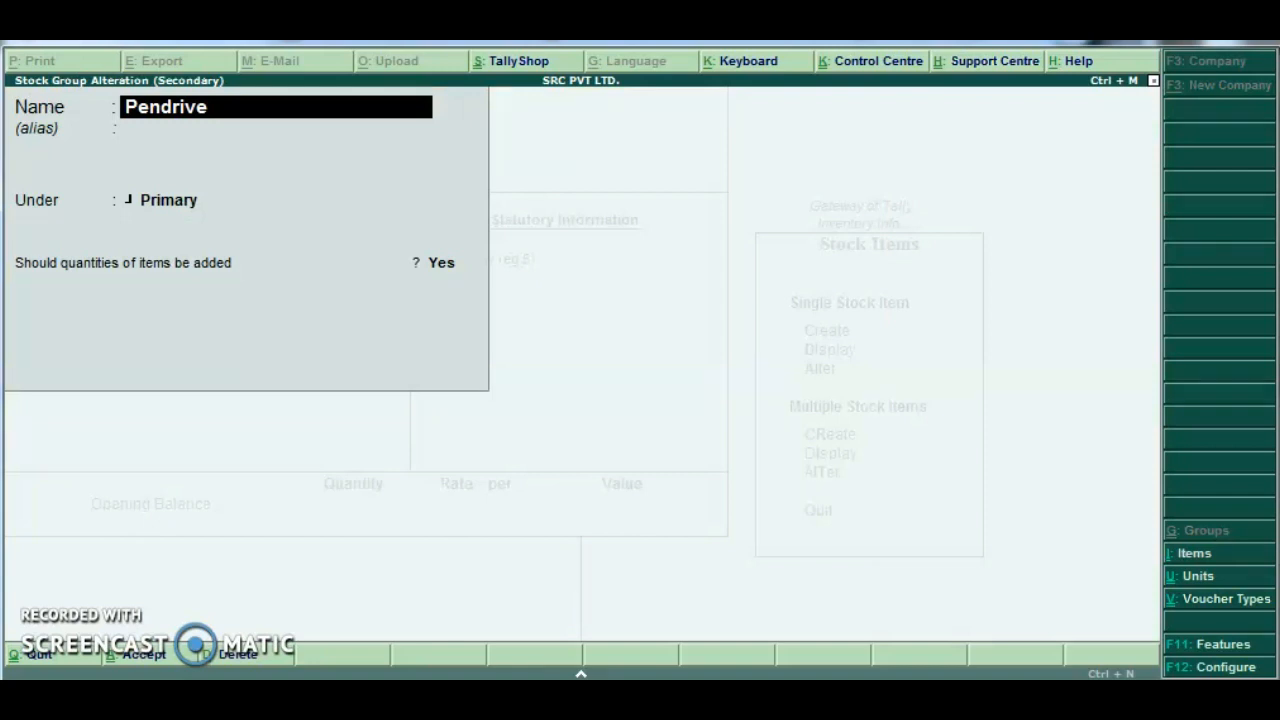
text(32 Gb)
key(Return)
key(Return)
key(Return)
key(Return)
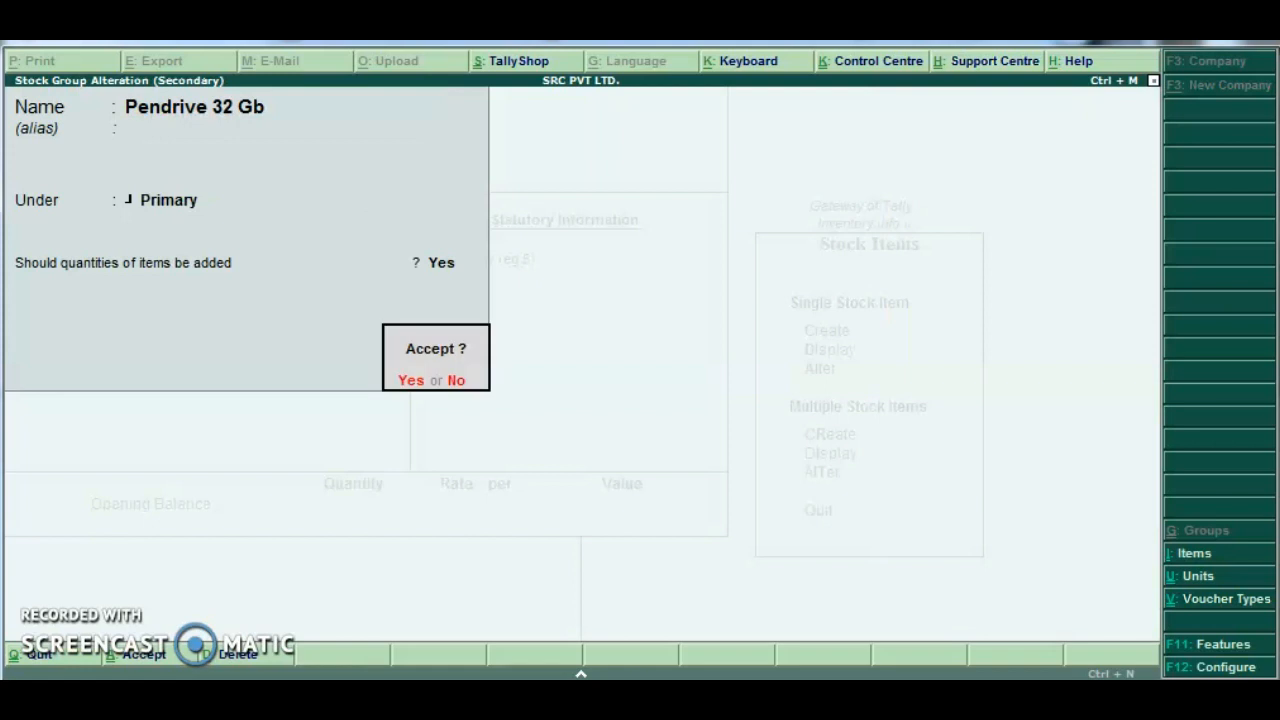
key(Return)
key(BackSpace)
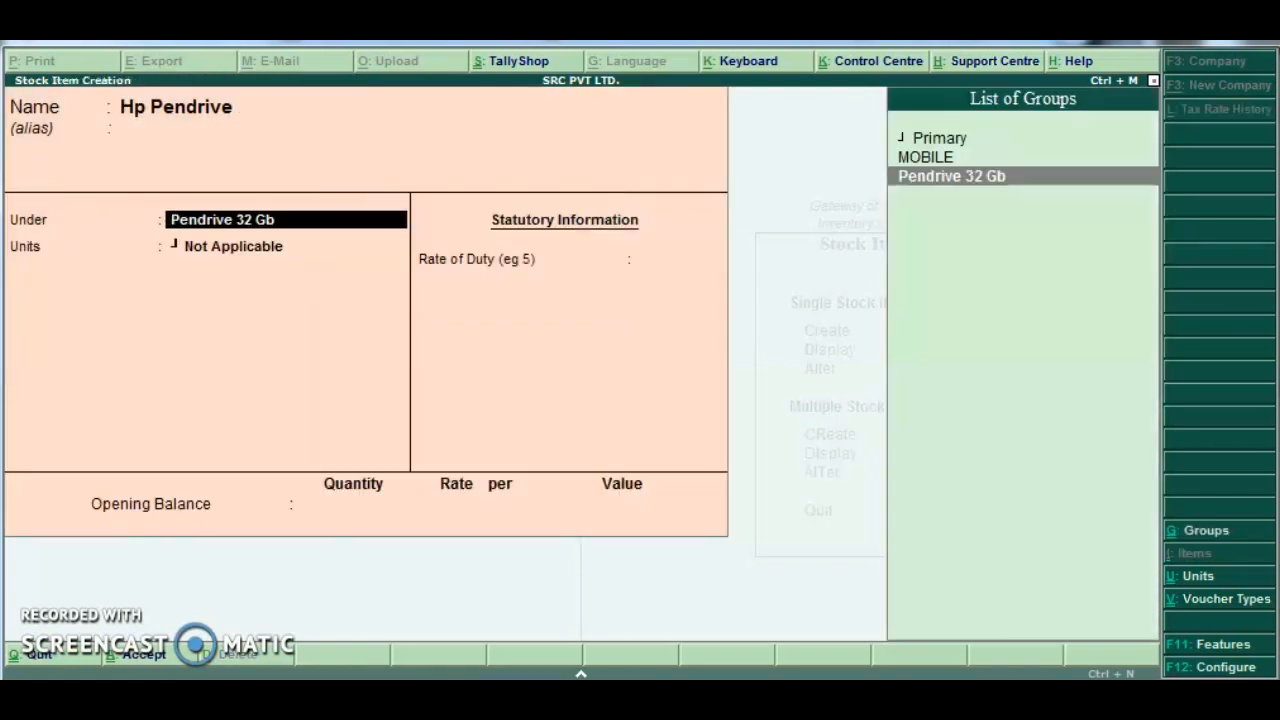
key(Return)
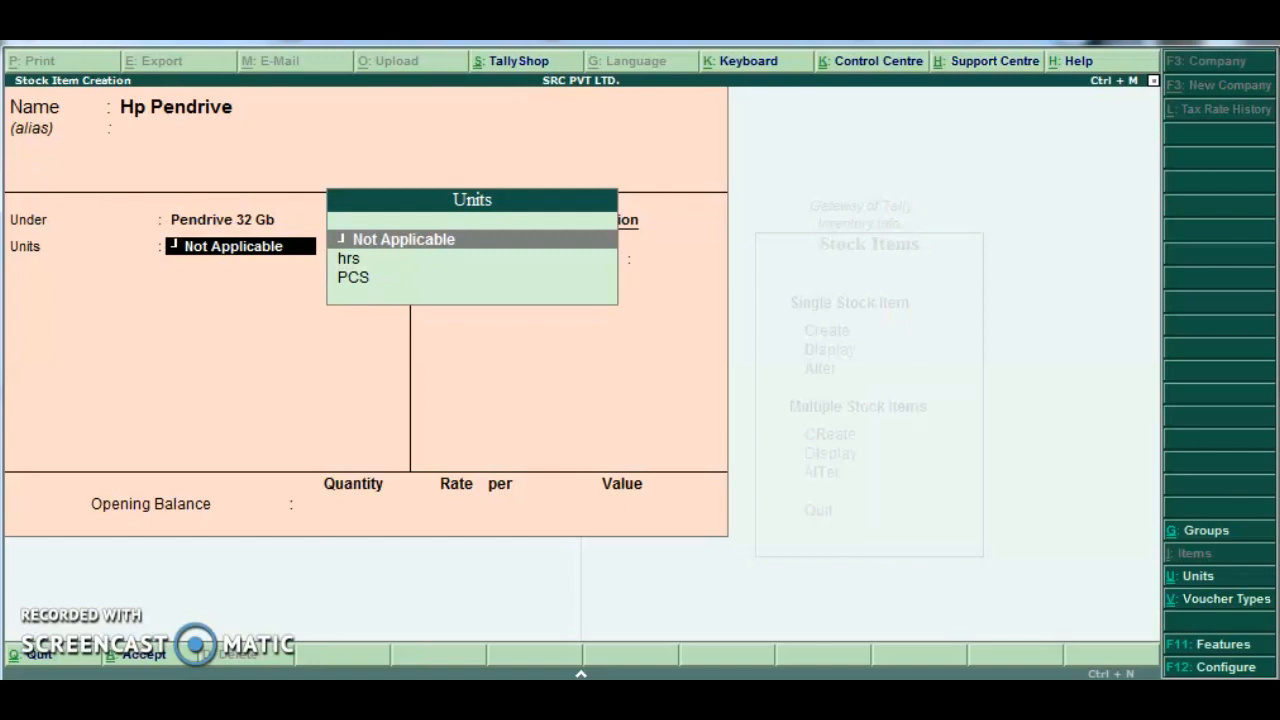
Quit the stock item creation without saving and return to the Gateway of Tally.
key(Escape)
key(Escape)
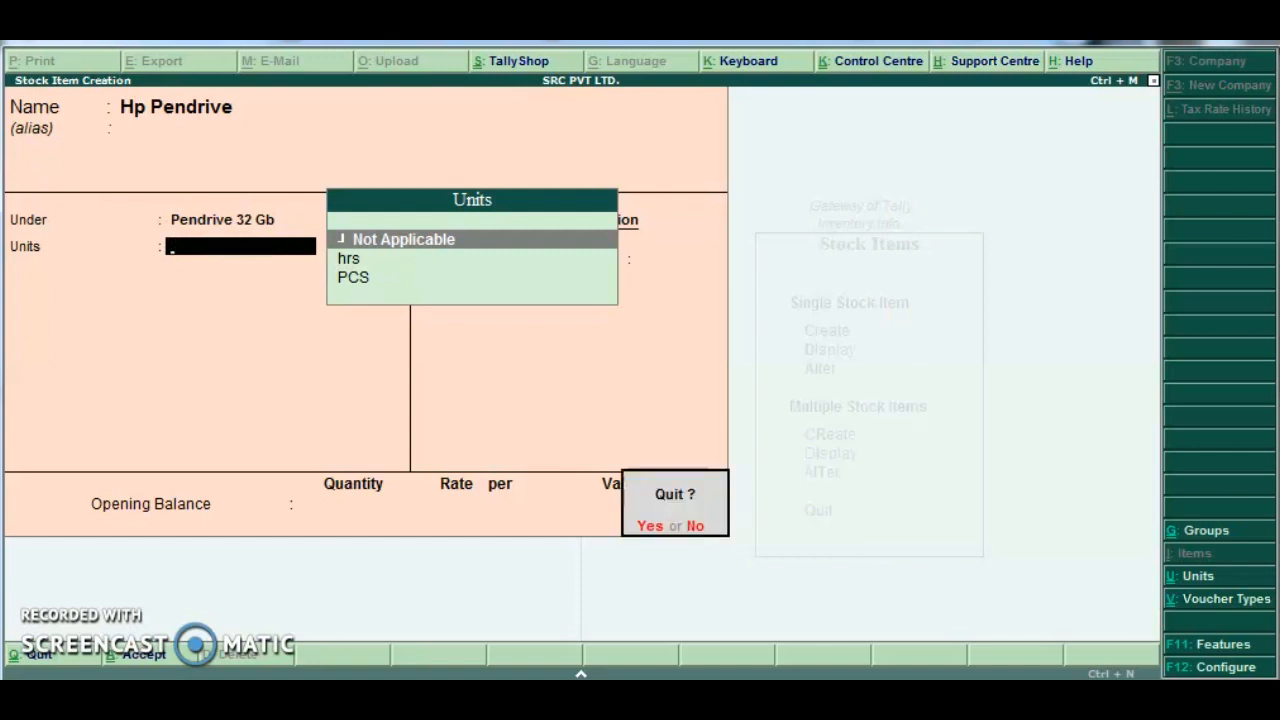
key(Return)
key(Escape)
key(Escape)
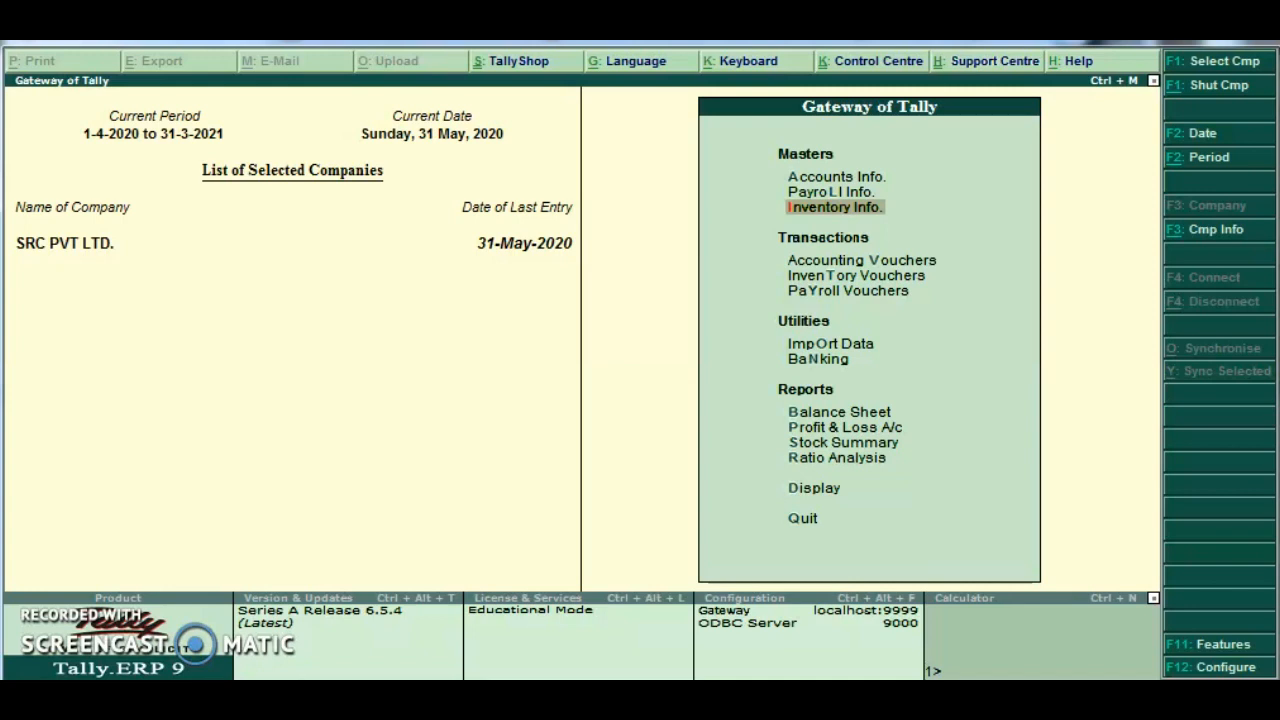
Open the customer ledger grouped under Sundry Debtors for single-ledger alteration.
key(Up)
key(Up)
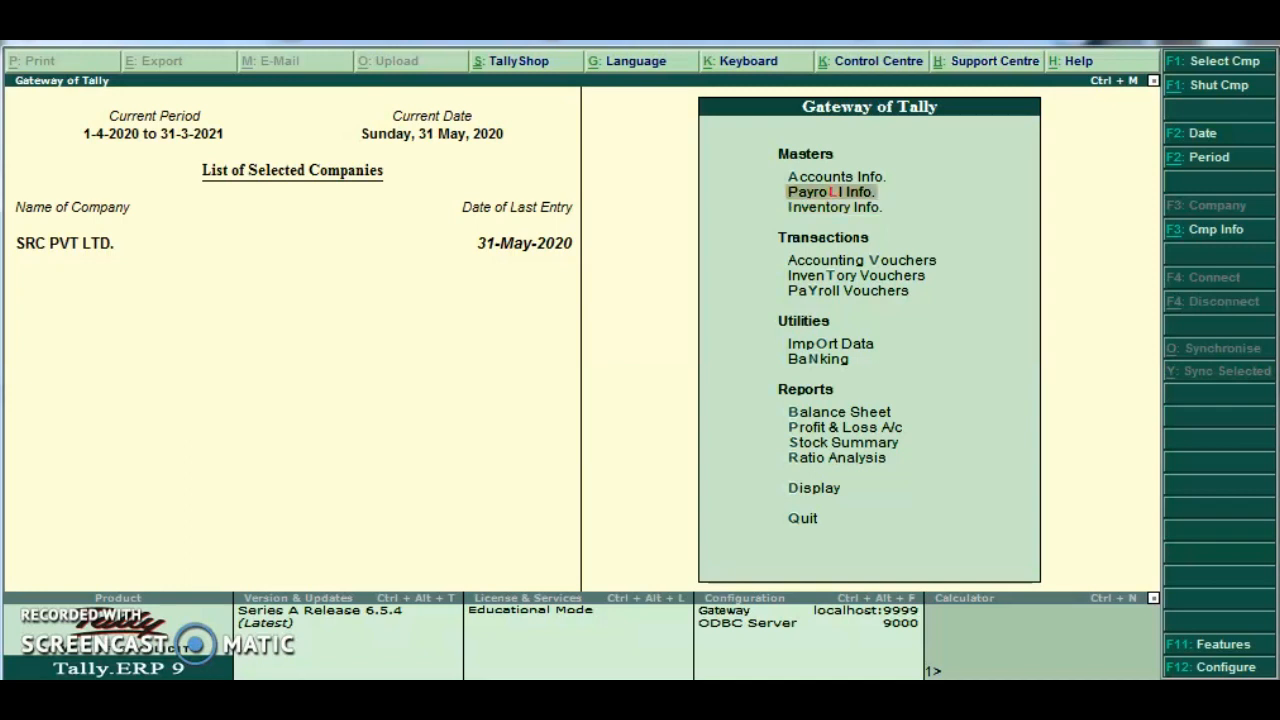
key(Return)
key(Down)
key(Return)
key(Down)
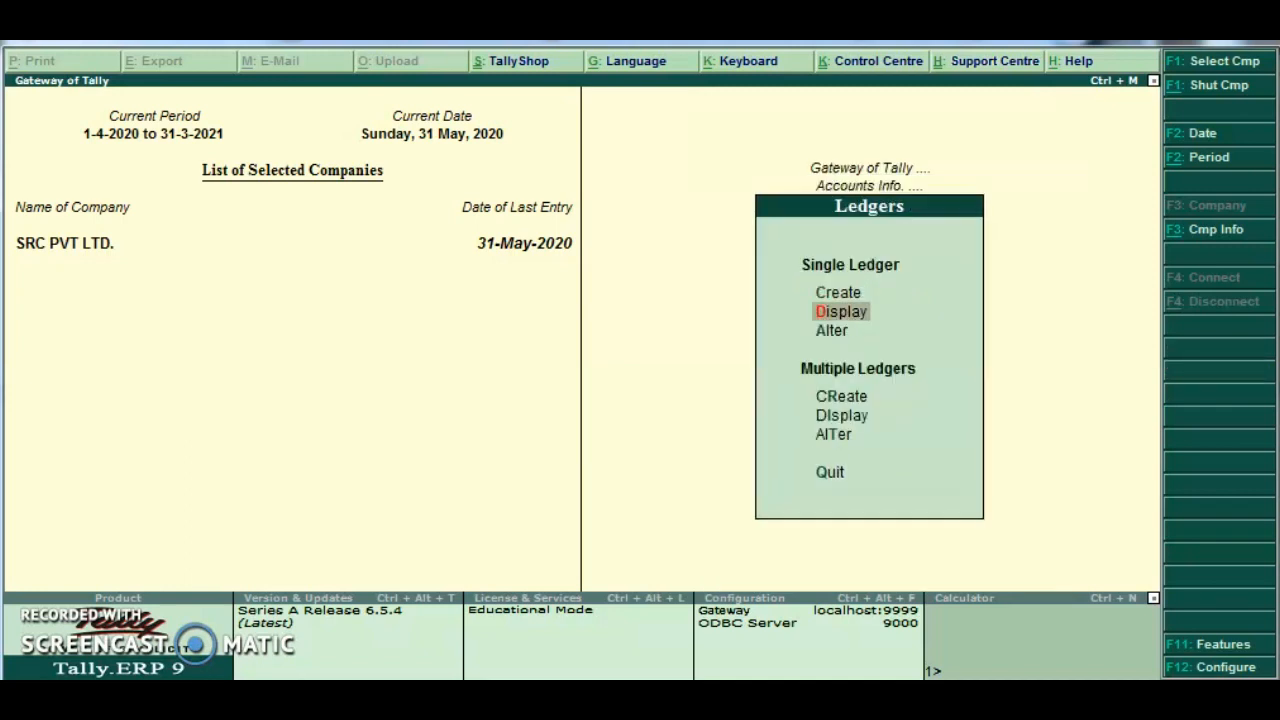
key(Down)
key(Return)
key(Down)
key(Down)
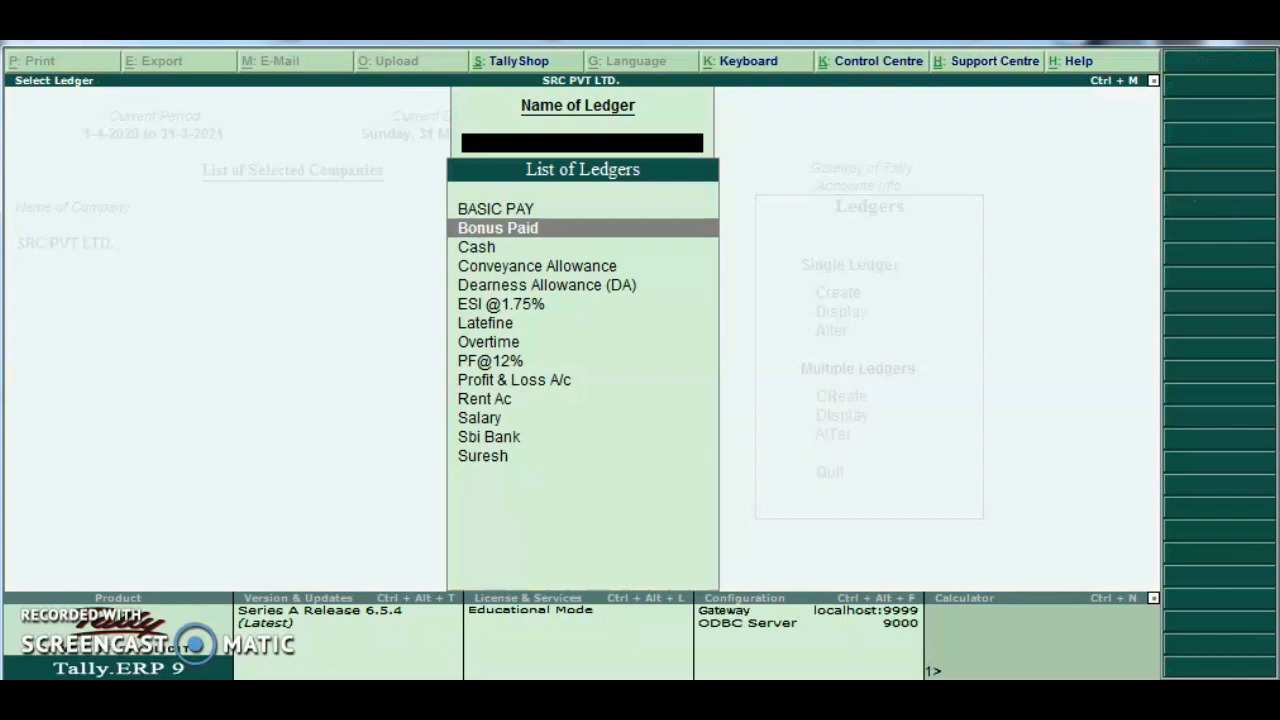
key(Down)
key(Down)
key(Down)
key(Down)
key(Down)
key(Down)
key(Down)
key(Down)
key(Down)
key(Down)
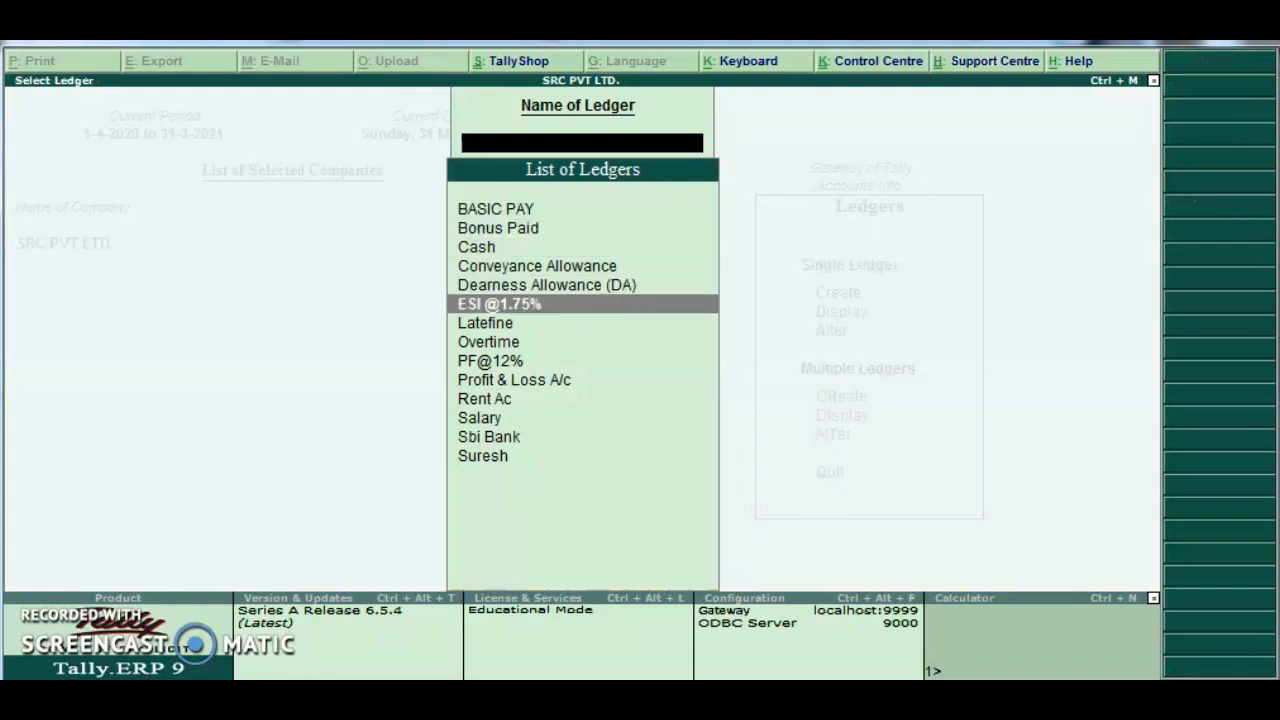
key(Down)
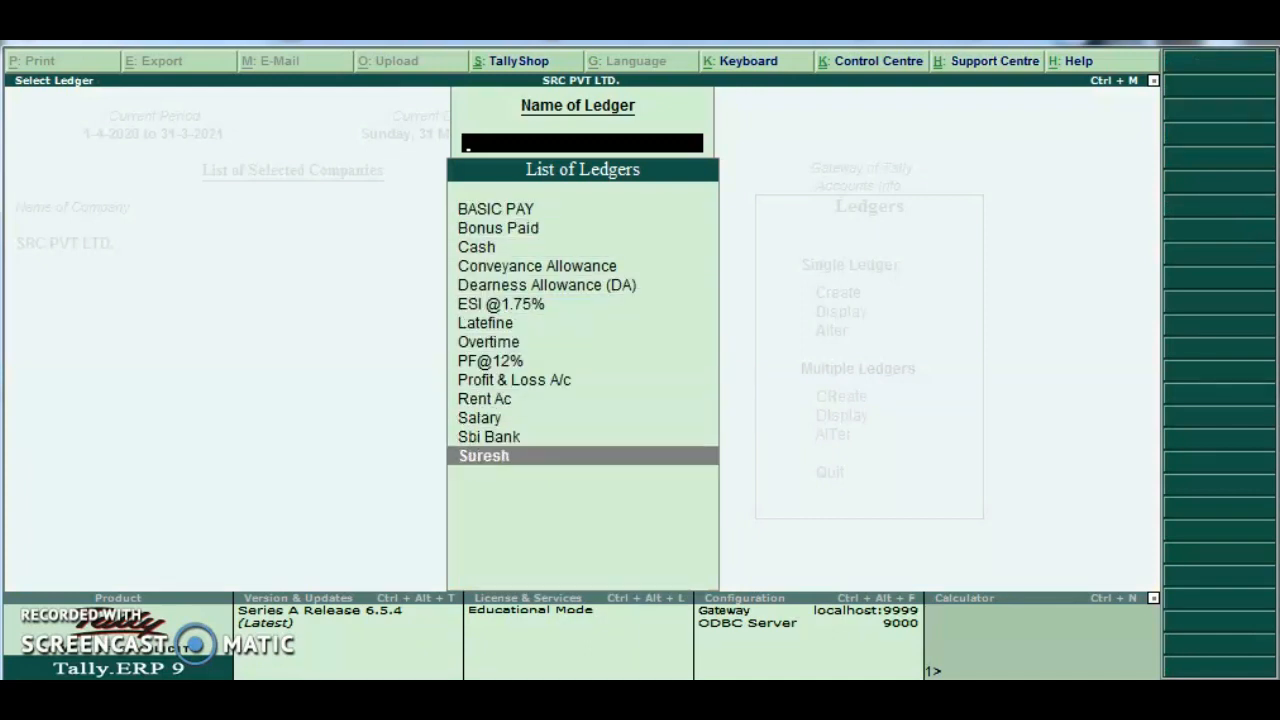
key(Return)
Request deletion of the open customer ledger, decline it and go back to the Accounts Info. menu.
key(alt+d)
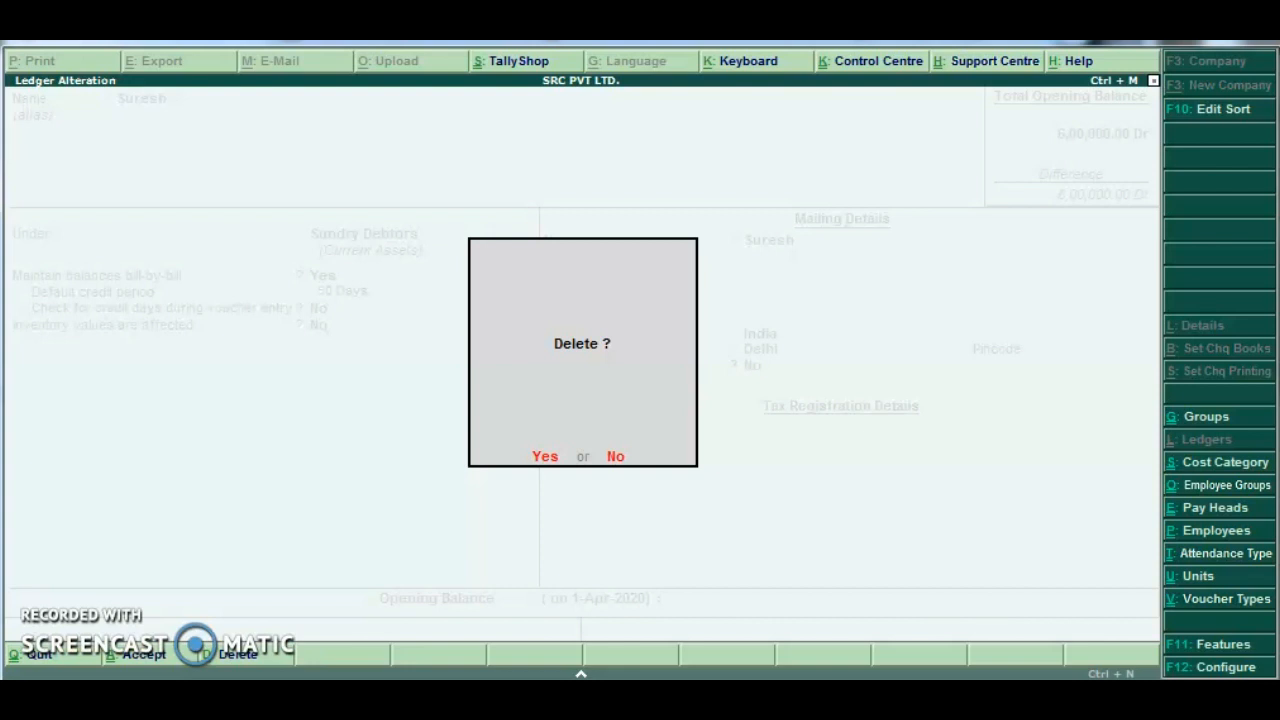
key(n)
key(Escape)
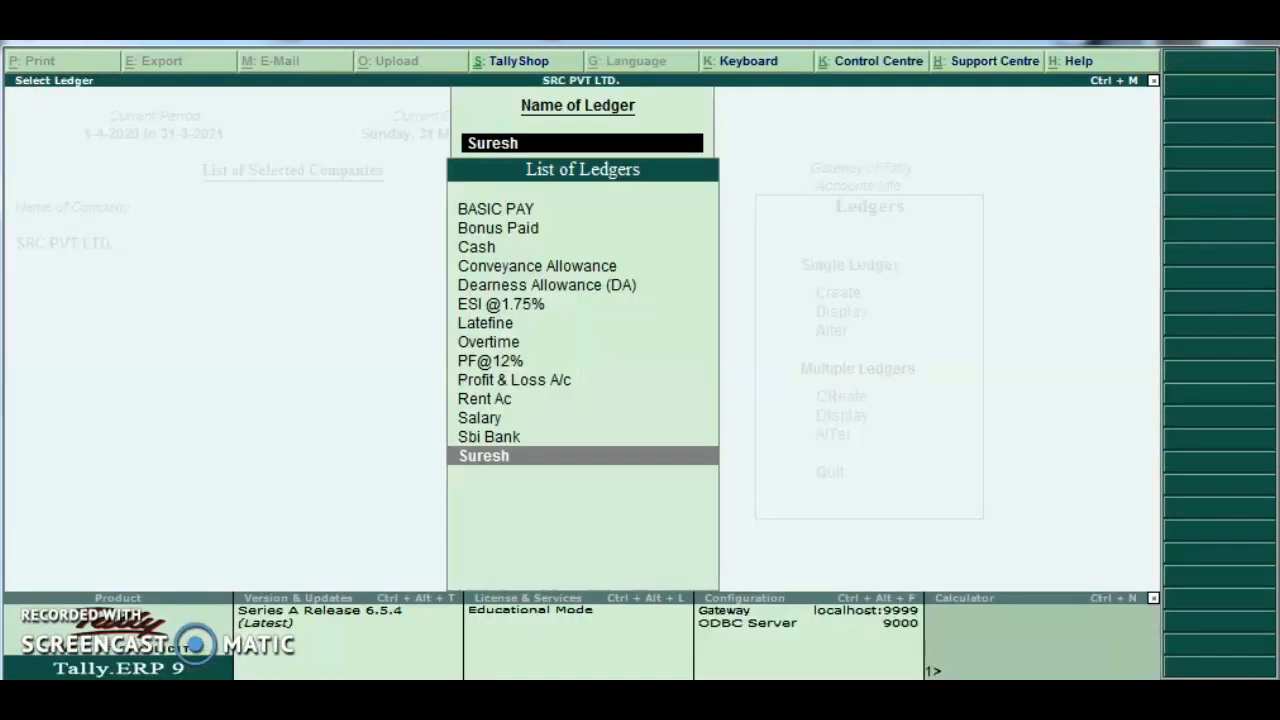
key(Escape)
key(Escape)
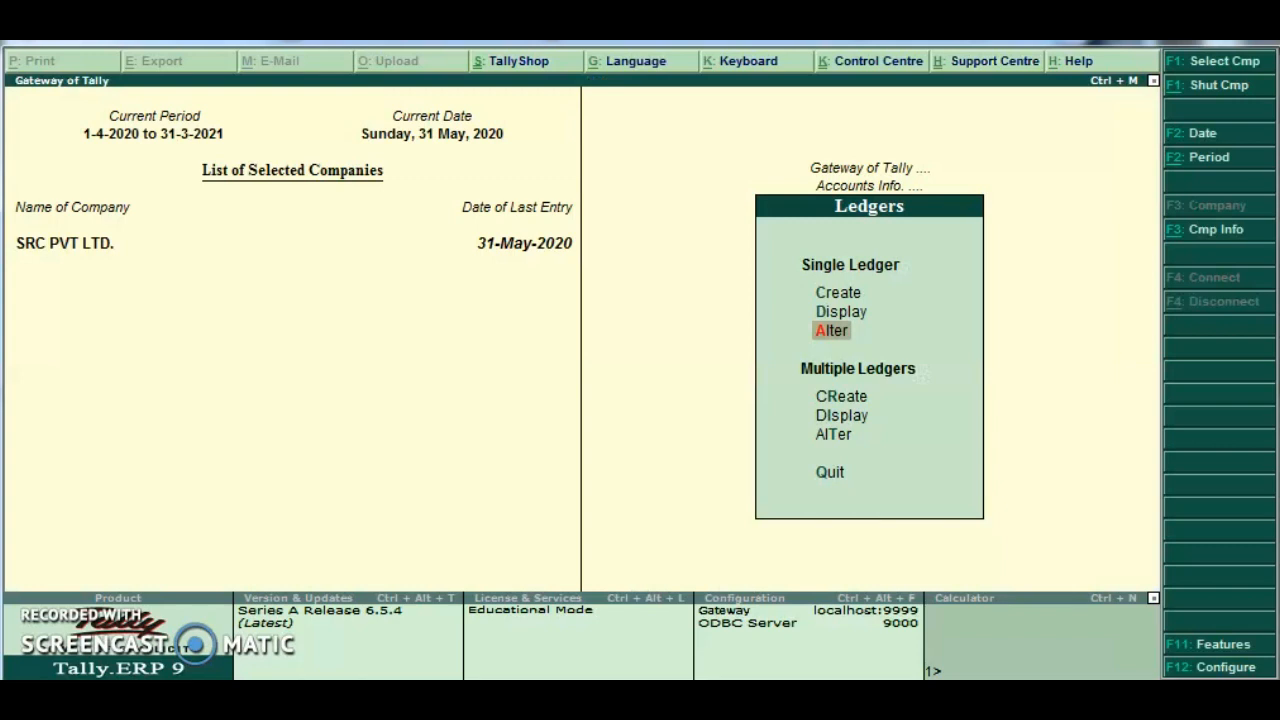
key(Escape)
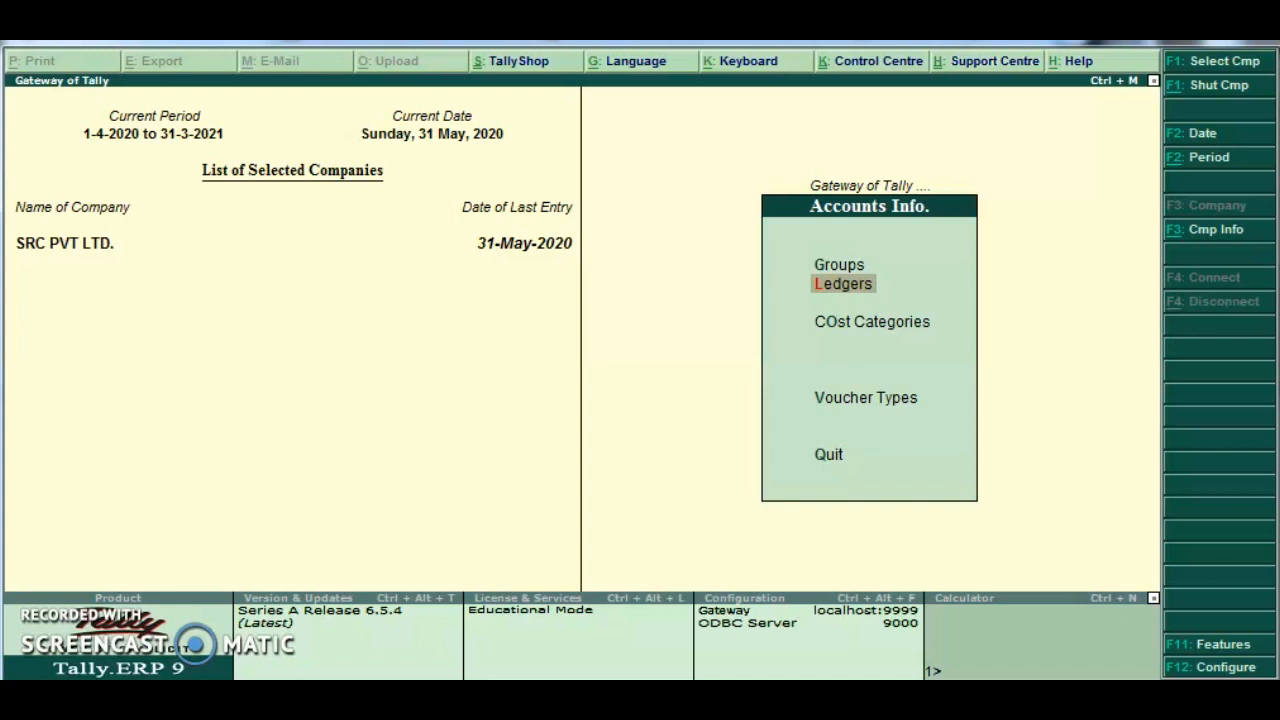
Reopen the Sundry Debtors customer ledger for alteration and request its deletion, then cancel the request.
key(Return)
key(Down)
key(Down)
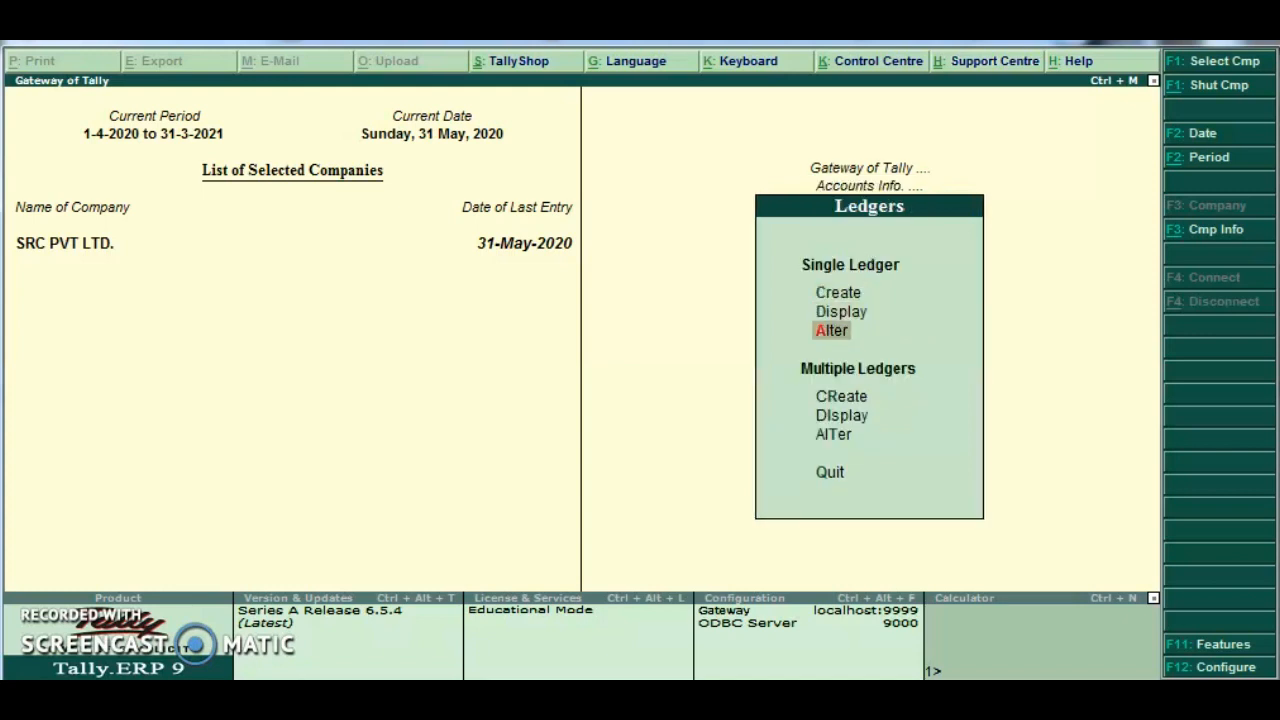
key(Return)
key(Down)
key(Down)
key(Down)
key(Down)
key(Down)
key(Down)
key(Down)
key(Down)
key(Down)
key(Down)
key(Down)
key(Down)
key(Down)
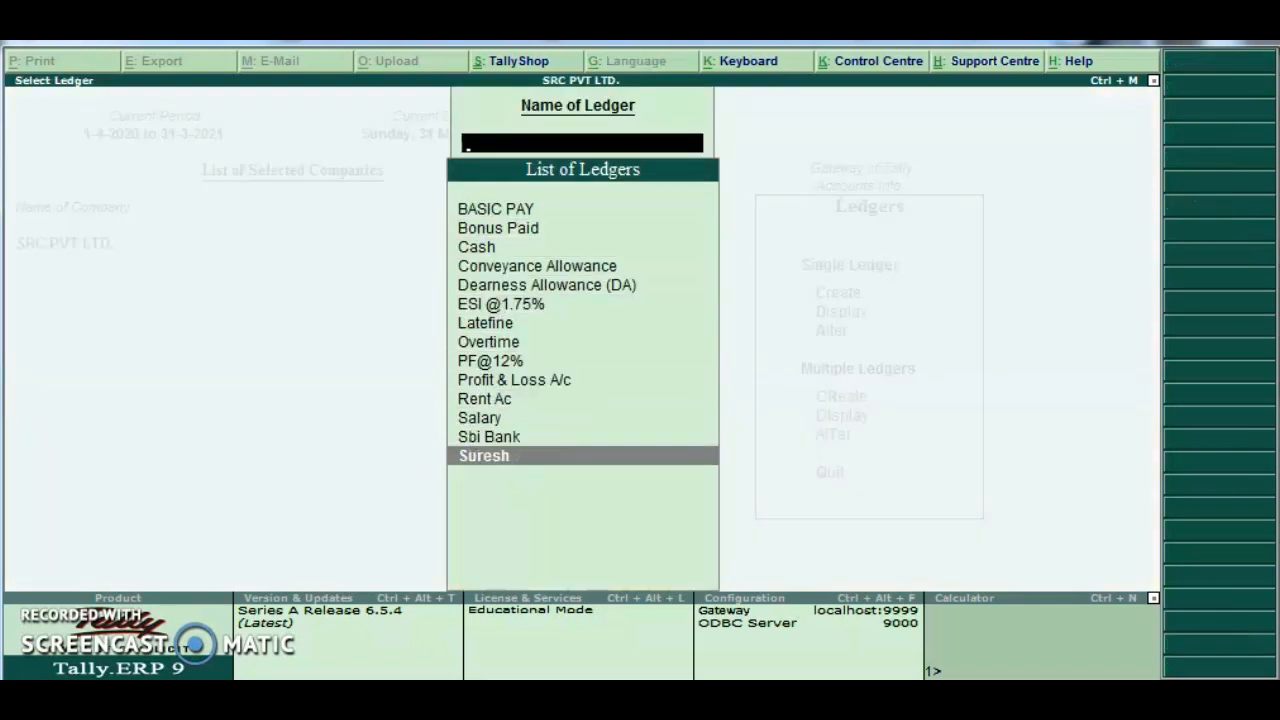
key(Return)
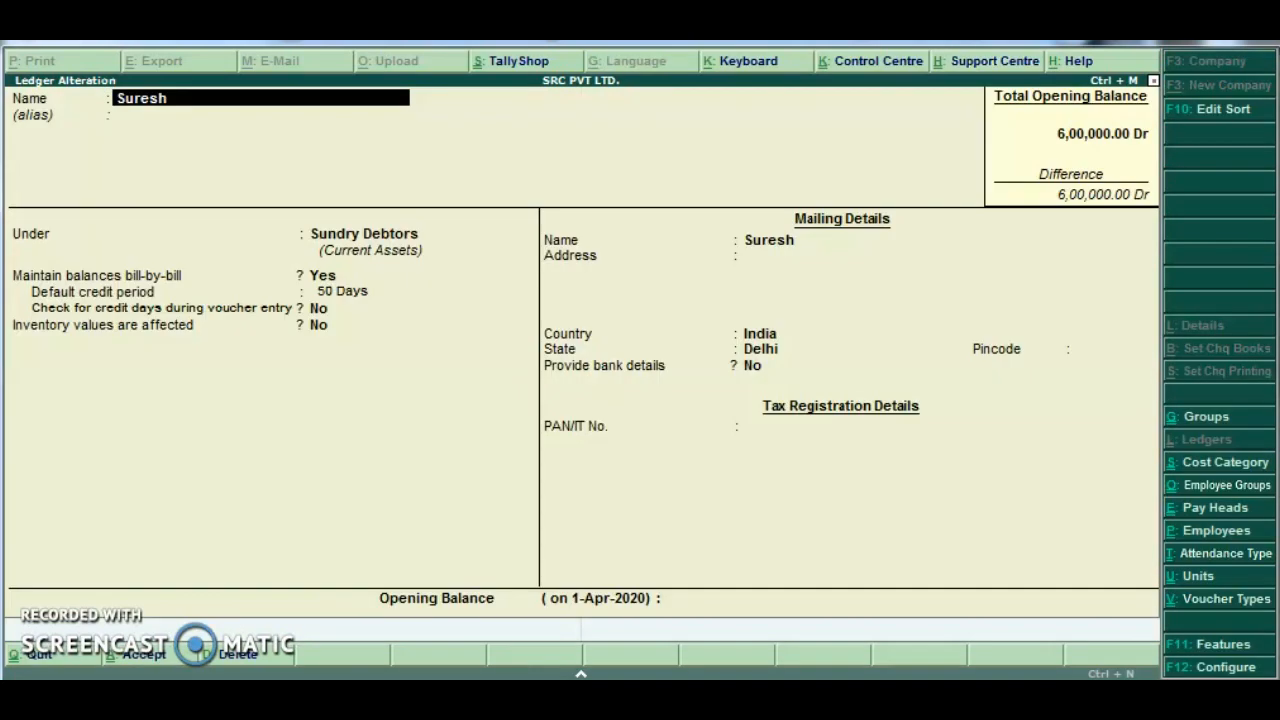
key(alt+d)
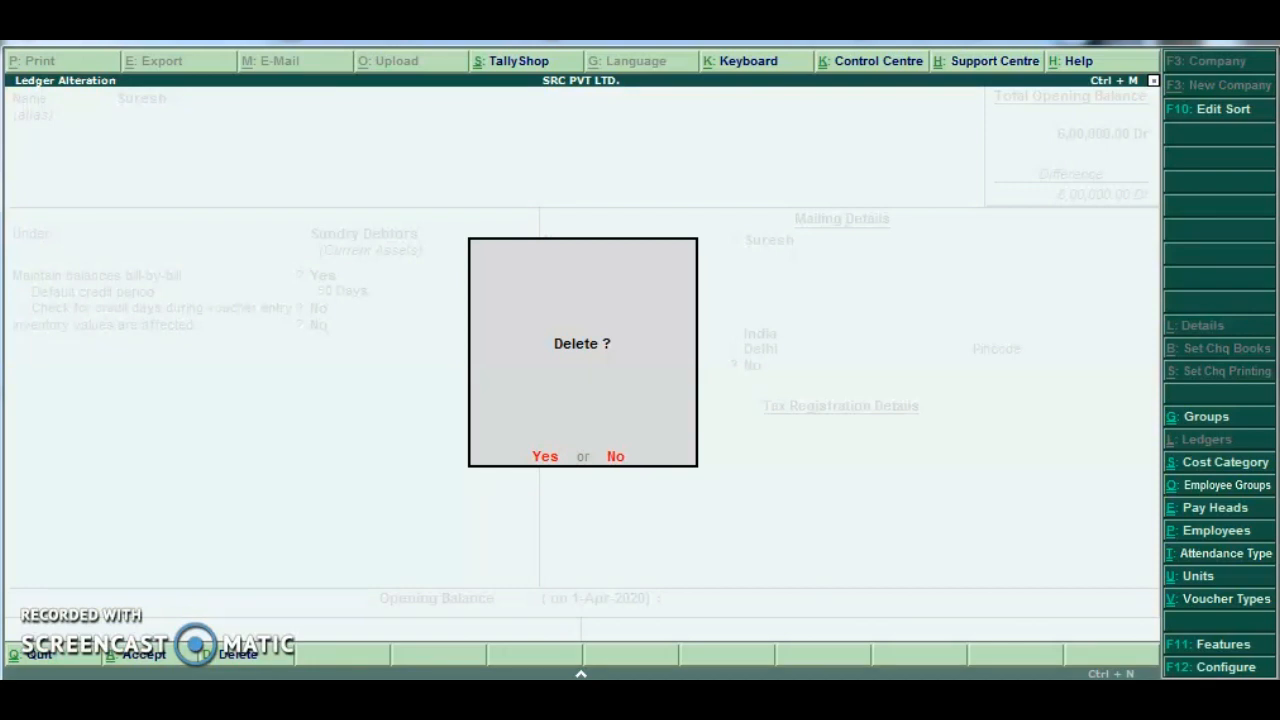
key(Escape)
key(Escape)
key(Return)
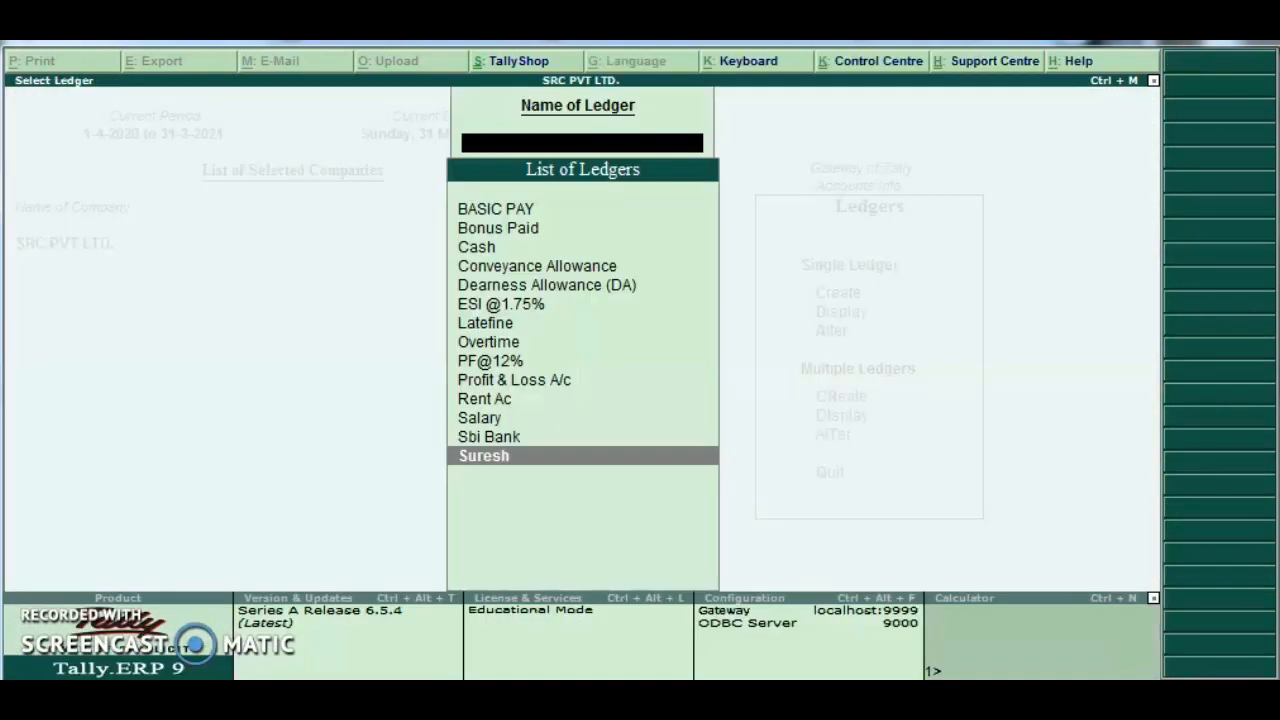
View the Sundry Debtors customer ledger in display mode and return to the Gateway of Tally.
key(Escape)
key(Up)
key(Return)
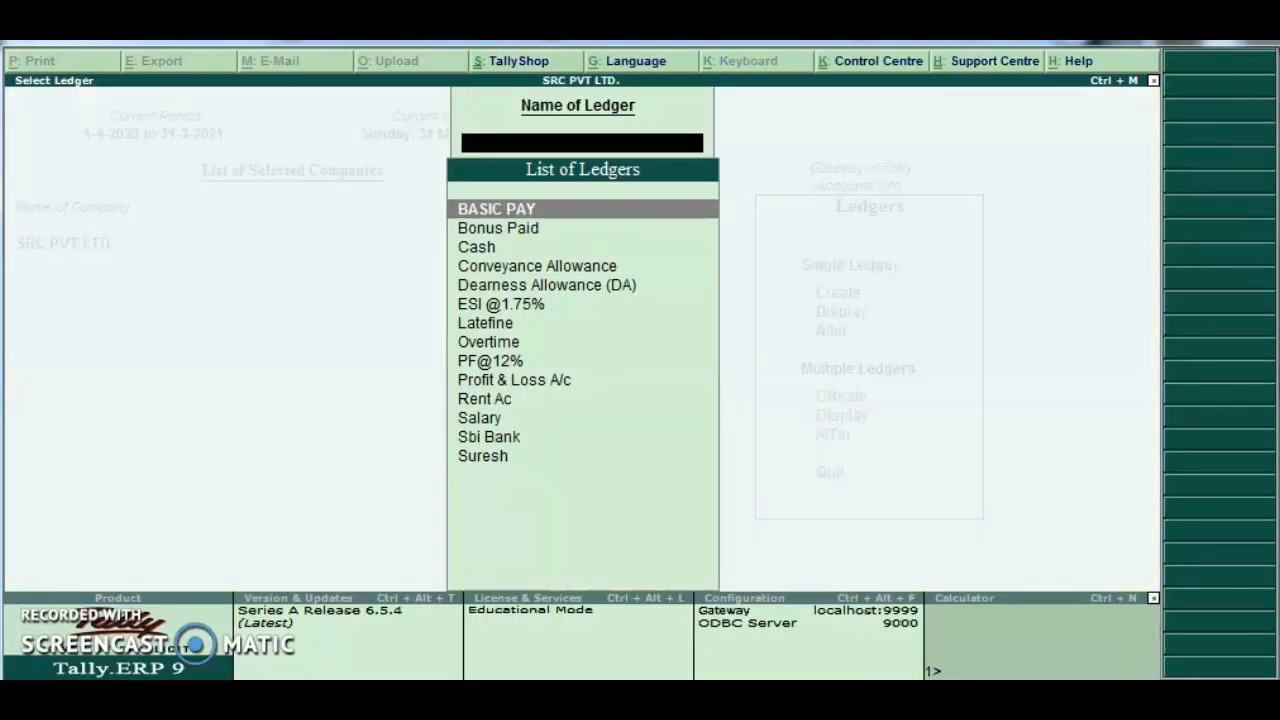
key(Down)
key(Down)
key(Down)
key(Down)
key(Down)
key(Down)
key(Down)
key(Down)
key(Down)
key(Down)
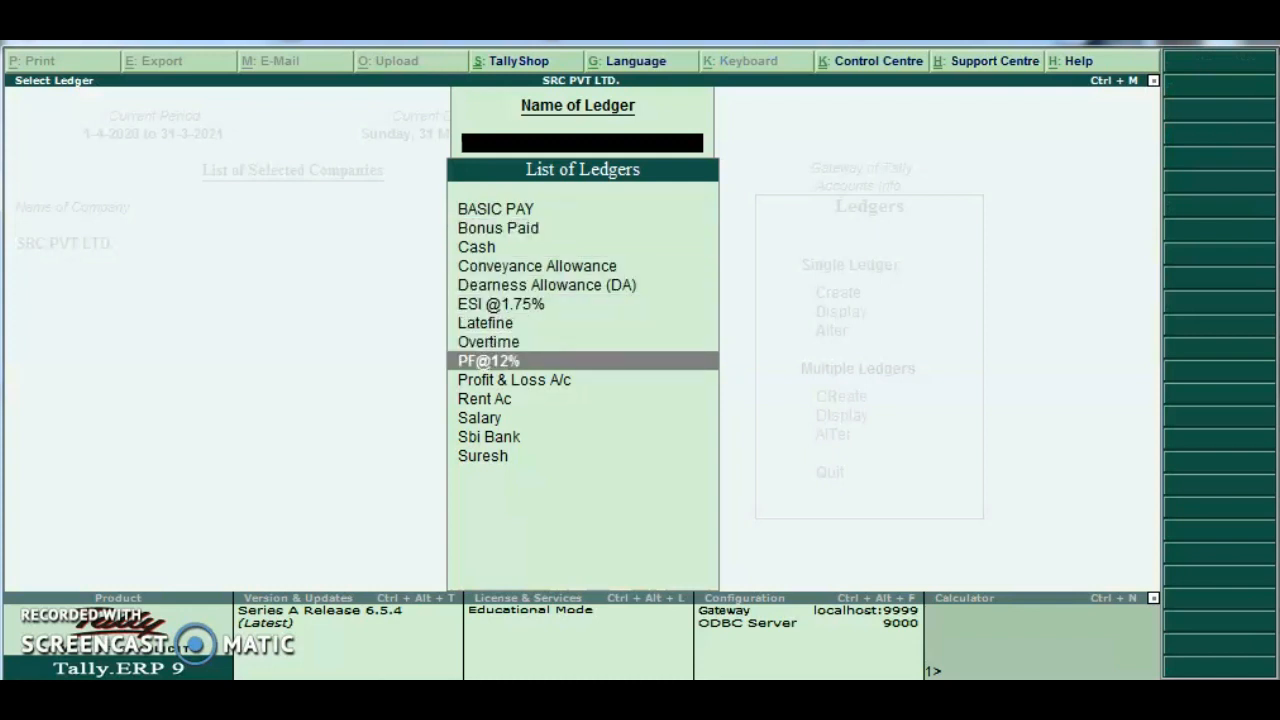
key(Down)
key(Down)
key(Down)
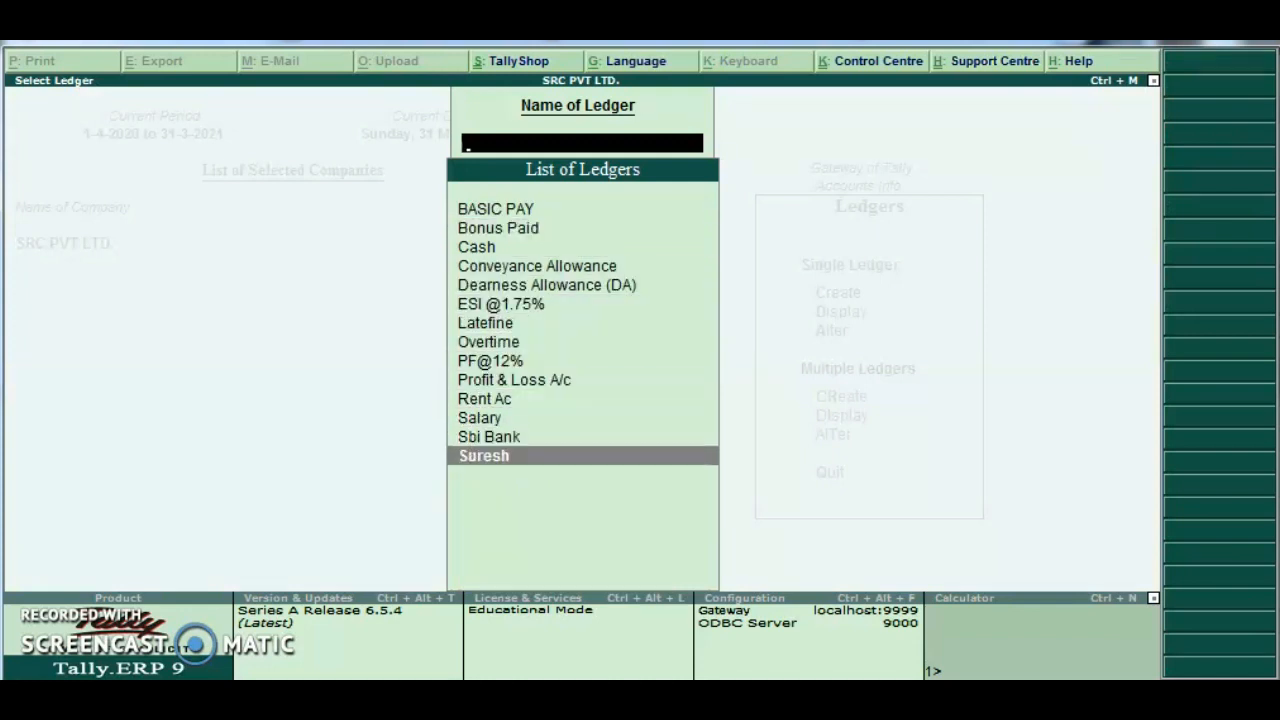
key(Return)
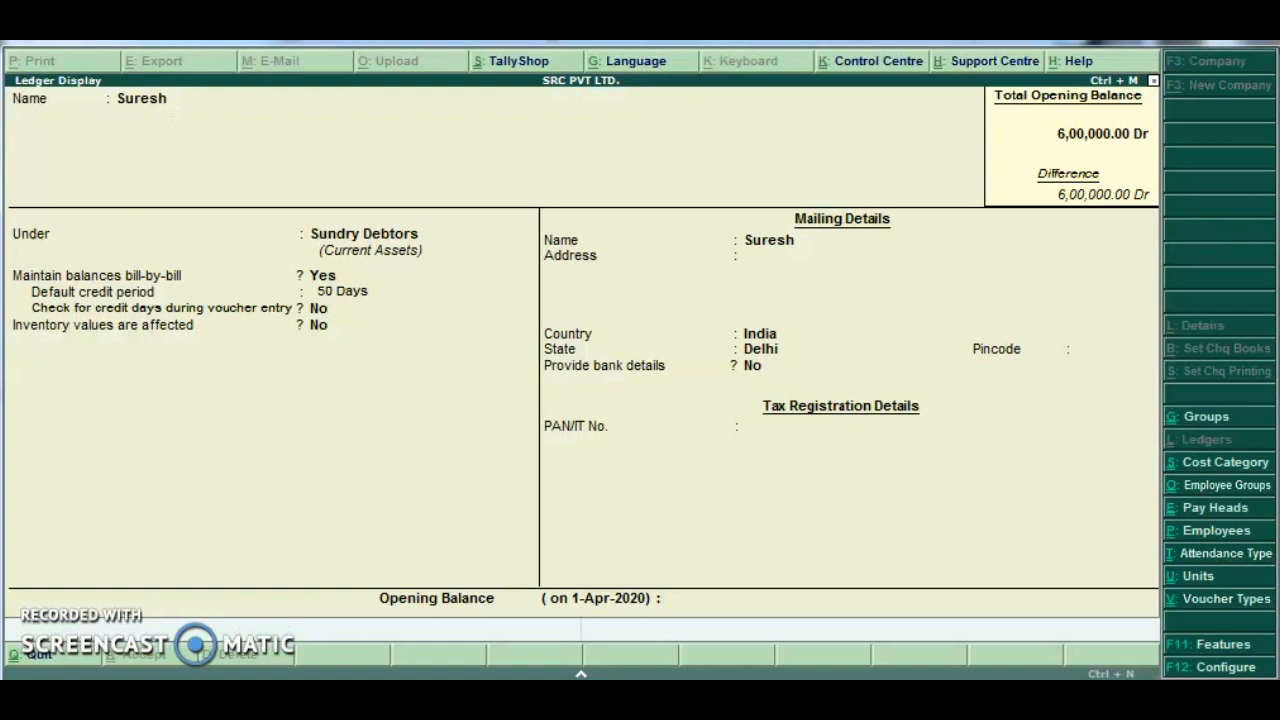
key(Escape)
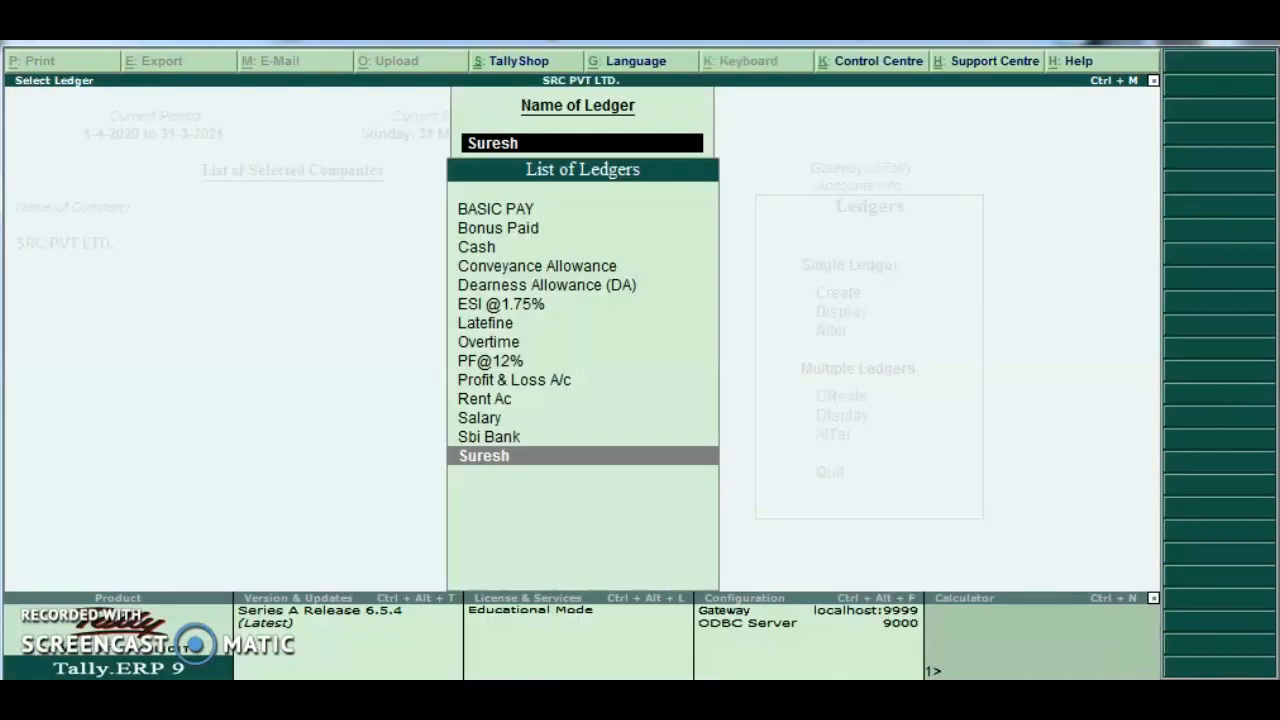
key(Escape)
key(Escape)
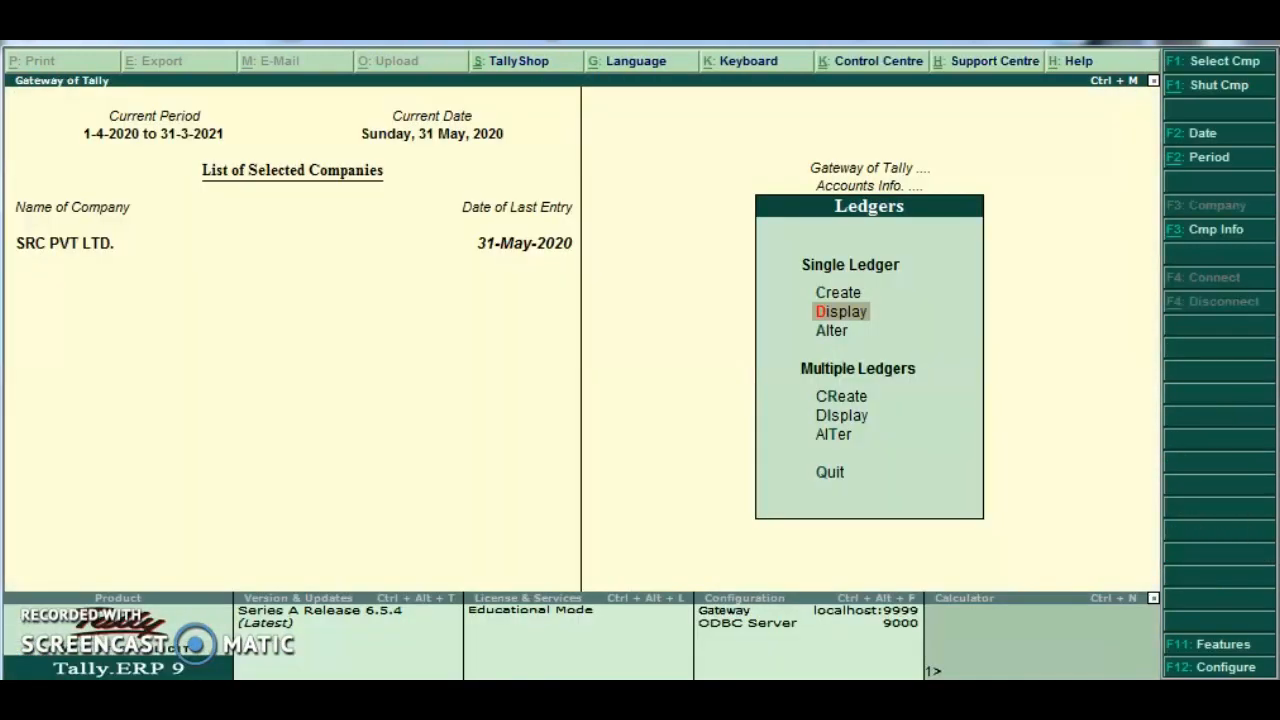
key(Down)
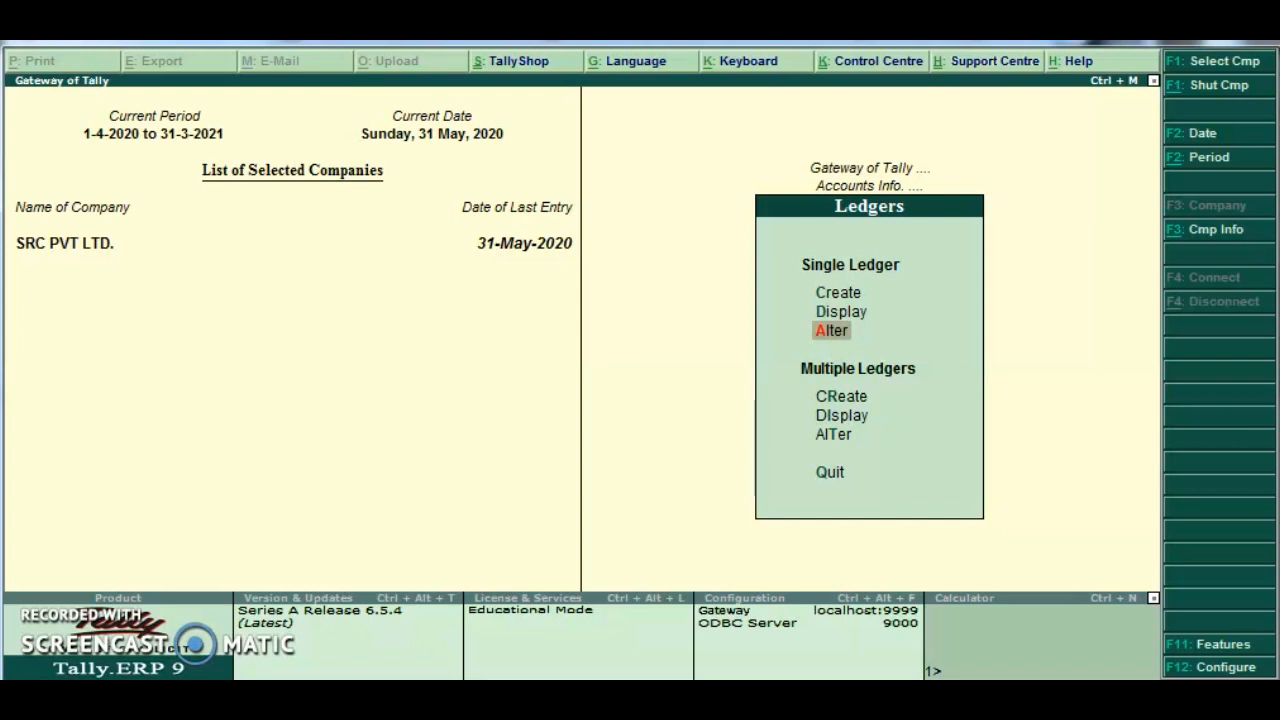
key(Escape)
key(Escape)
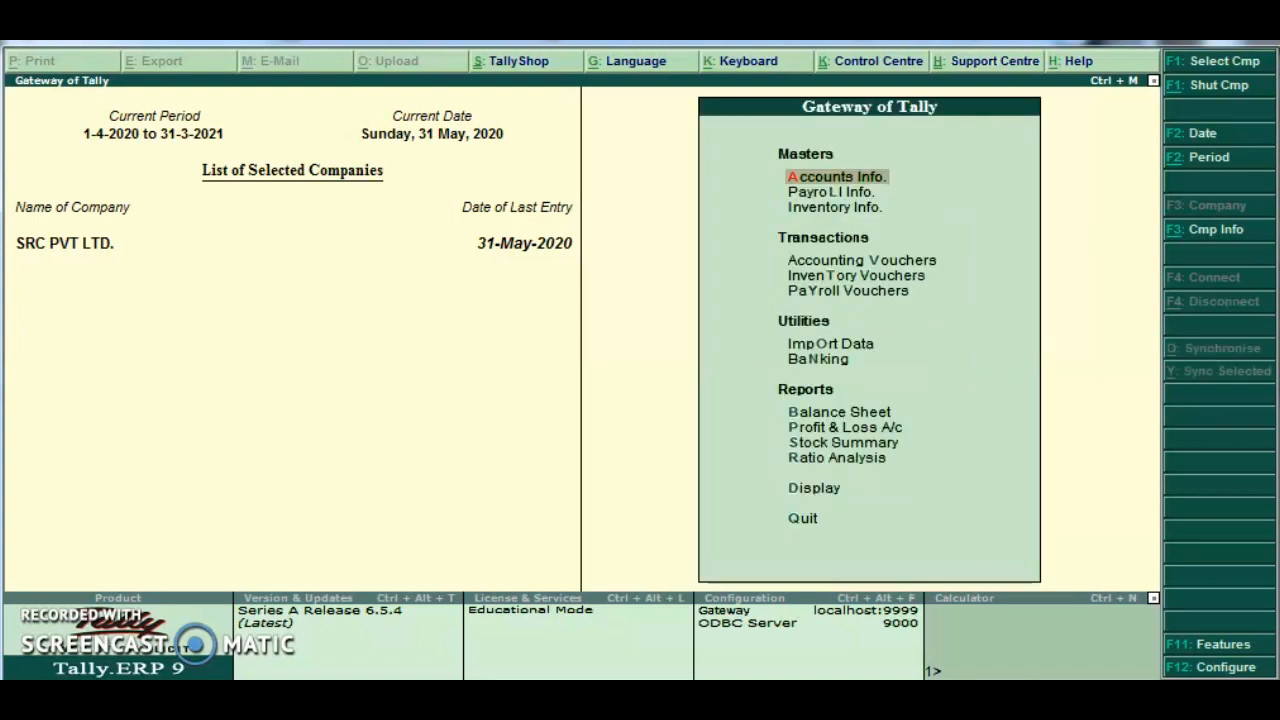
Open the company SRC PVT LTD. for alteration from the company information options.
key(alt+F3)
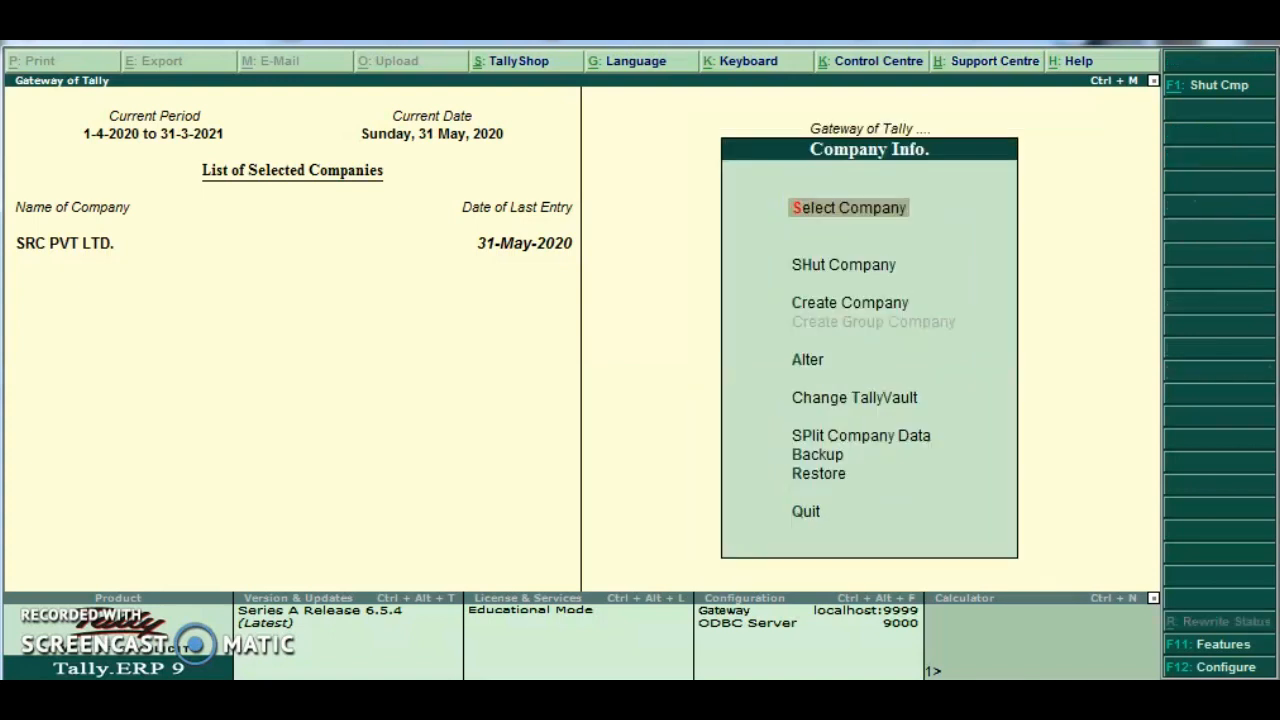
key(Down)
key(Down)
key(Down)
key(Down)
key(Up)
key(Up)
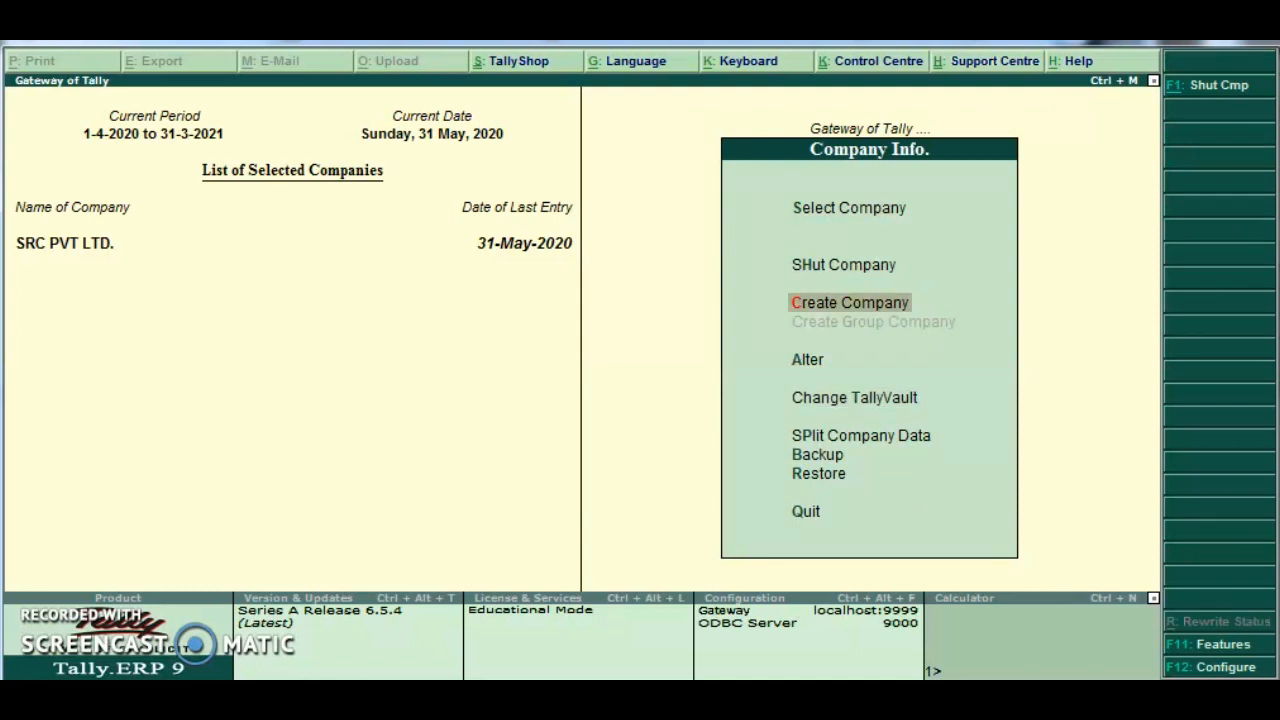
key(Down)
key(Return)
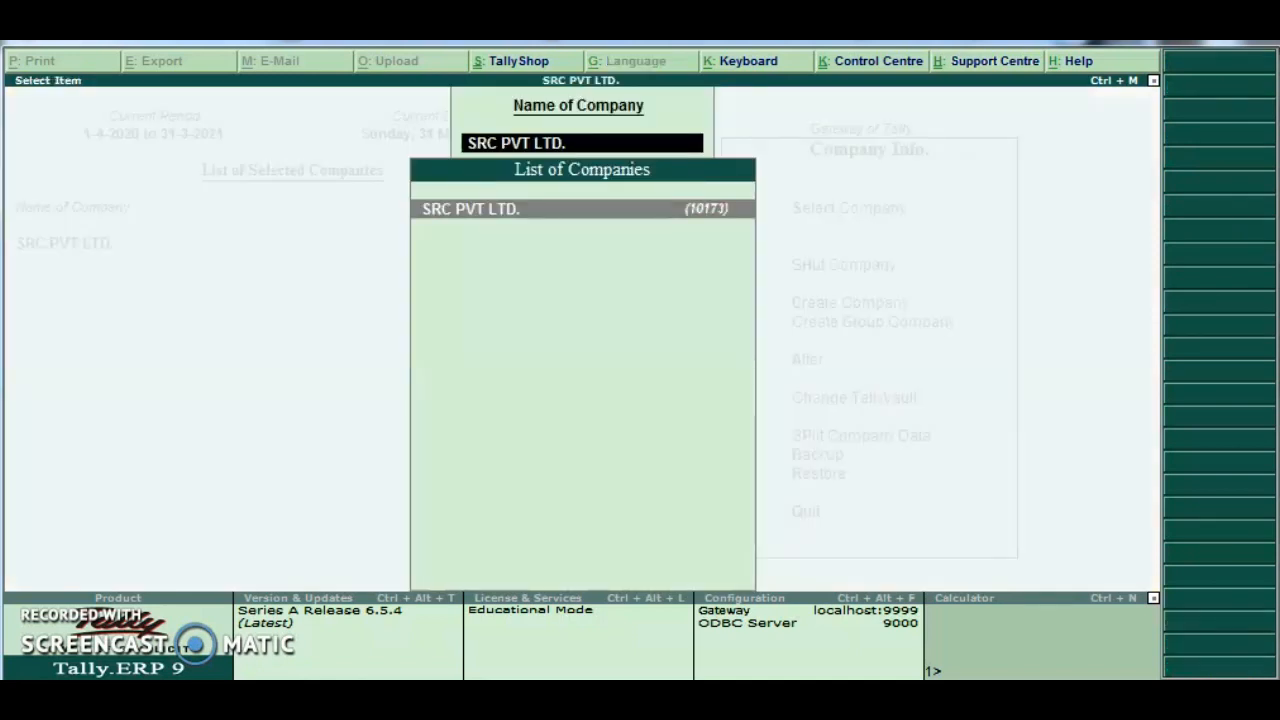
key(Return)
Request deletion of the company, decline it and quit the alteration back to the Gateway of Tally.
key(alt+d)
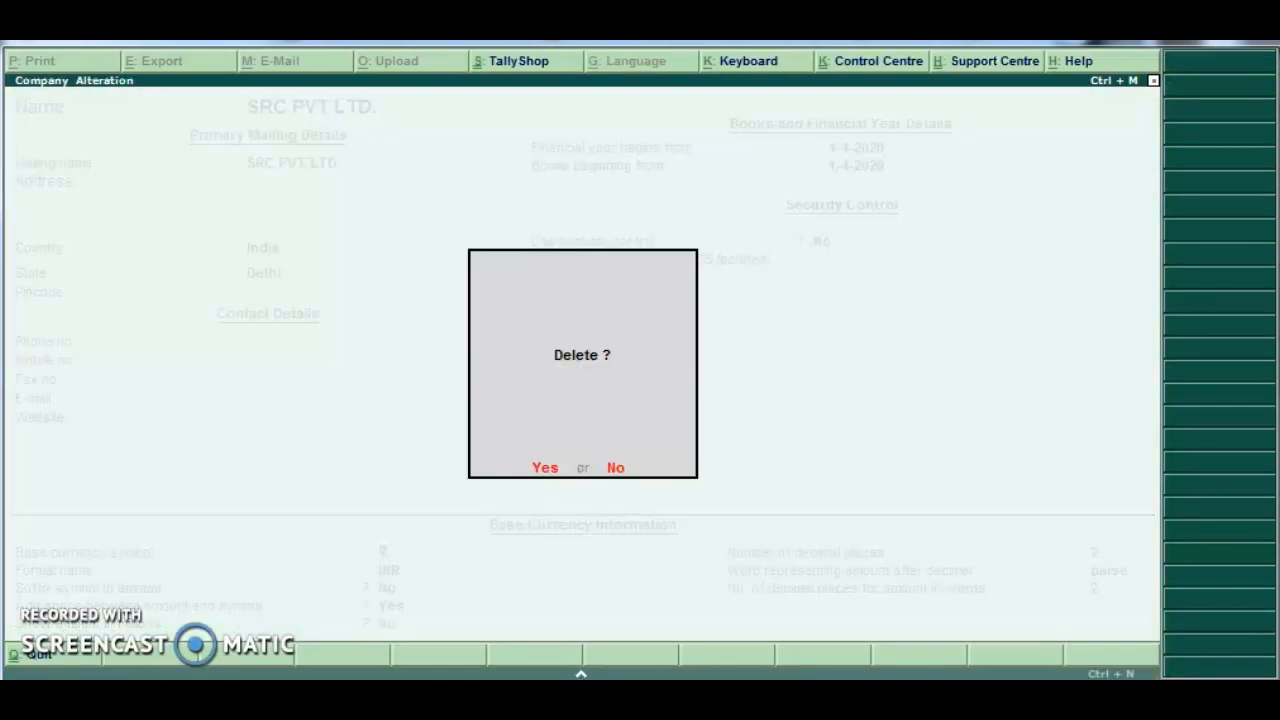
key(n)
key(Escape)
key(Escape)
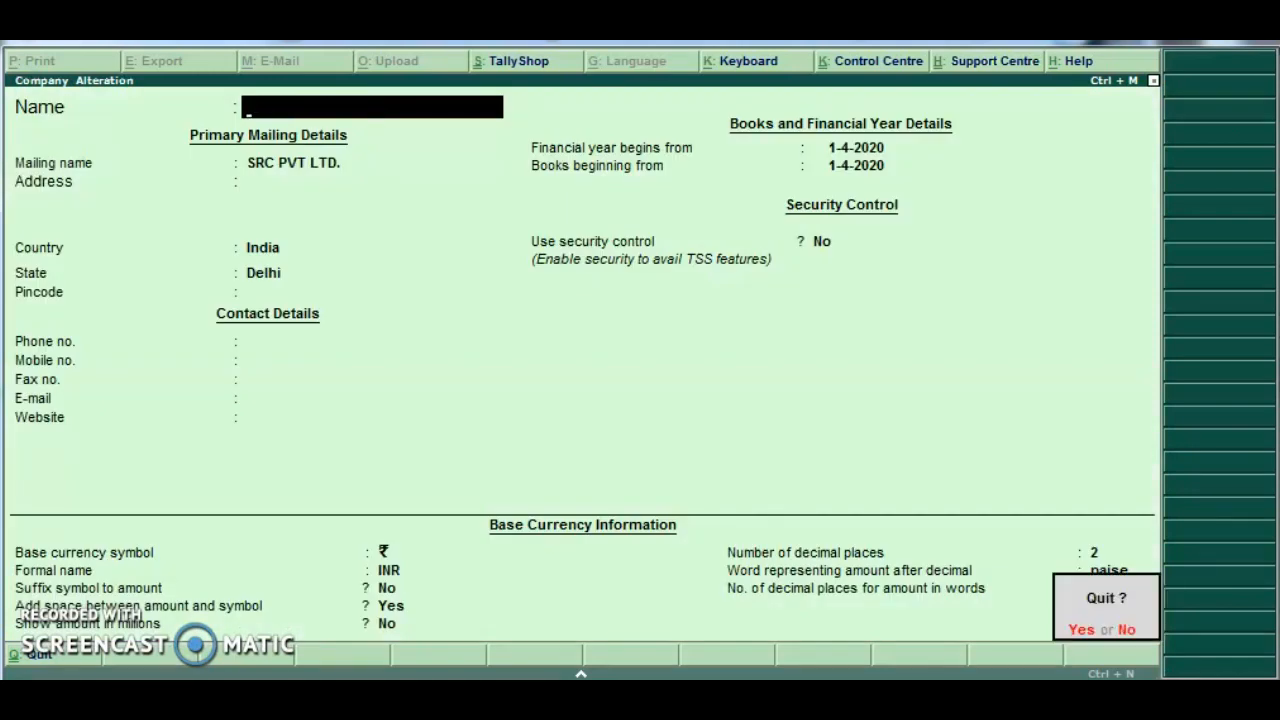
key(y)
key(Escape)
key(Escape)
key(Escape)
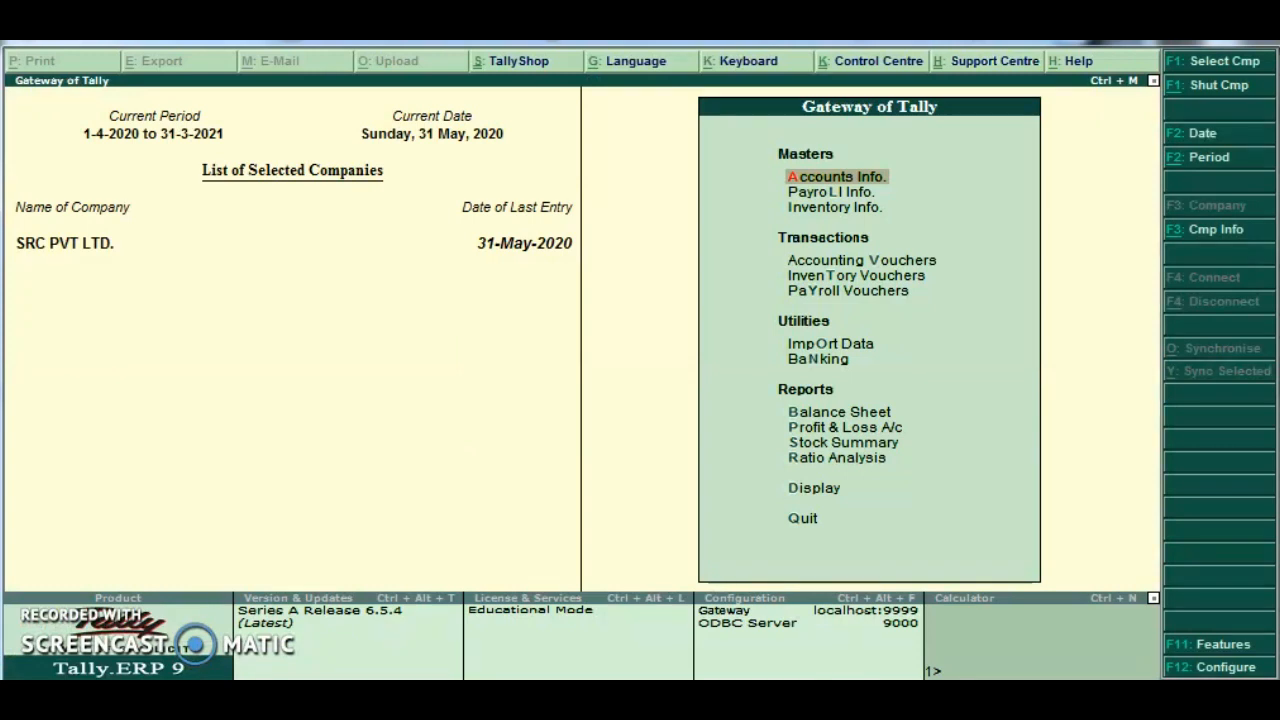
Open the Cash ledger for single-ledger alteration and examine whether deletion is offered for it.
key(Return)
key(Down)
key(Return)
key(Down)
key(Down)
key(Return)
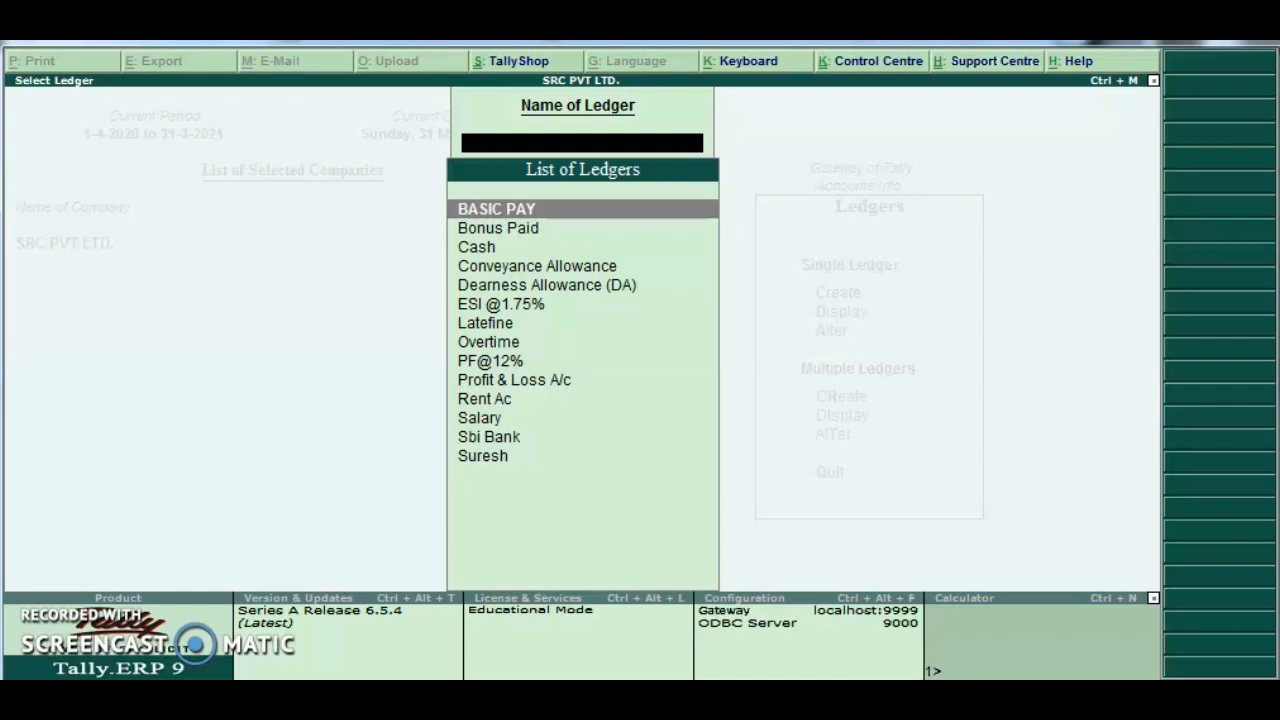
key(Down)
key(Down)
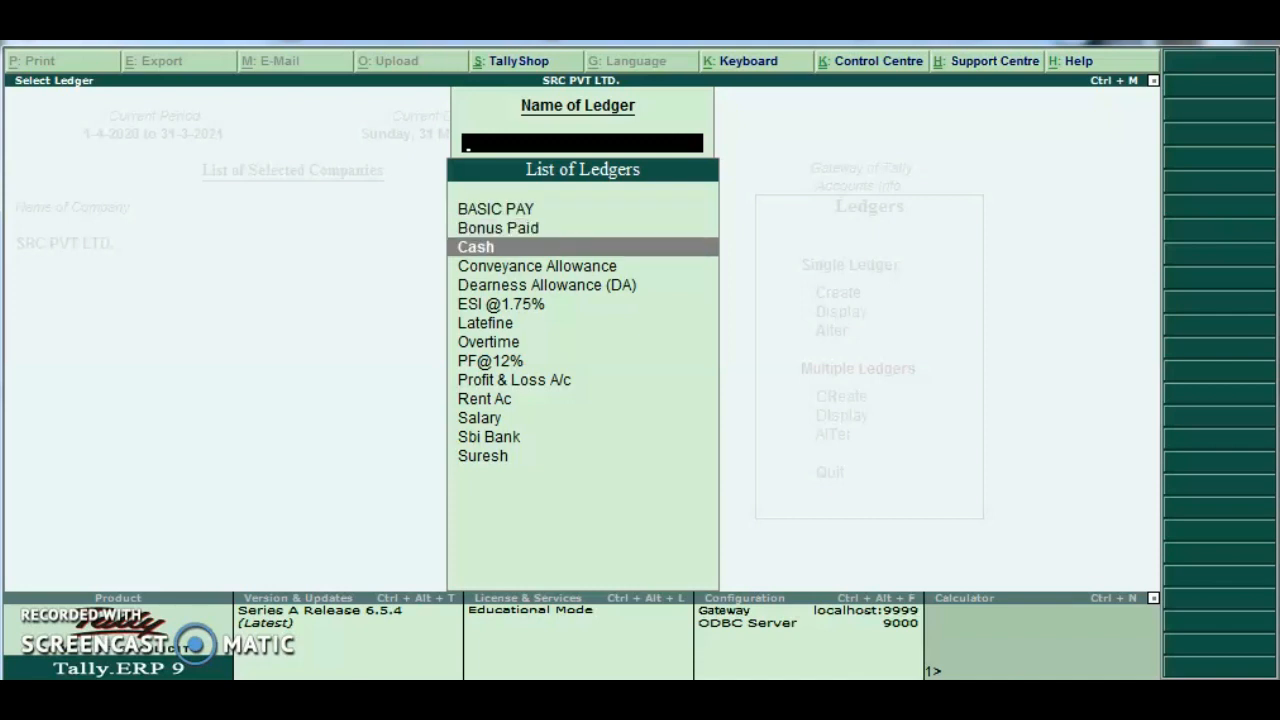
key(Return)
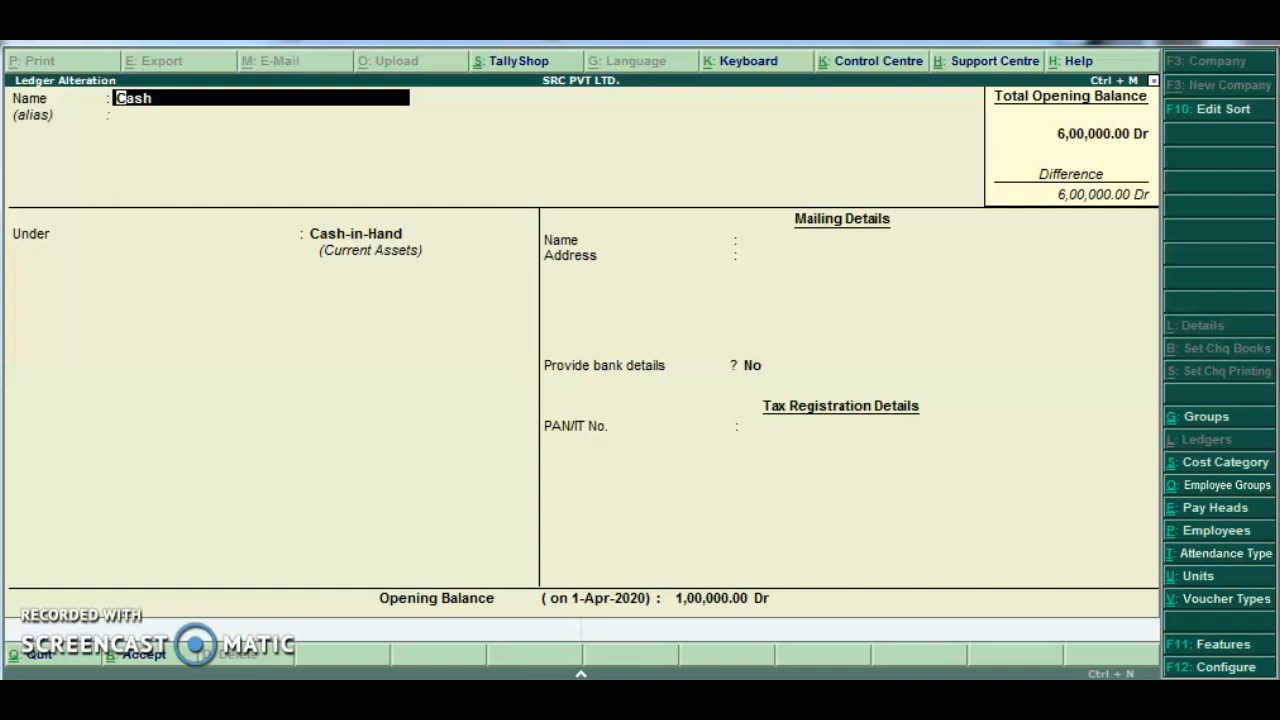
Quit the Cash ledger alteration without saving and return to the Gateway of Tally.
key(Escape)
key(y)
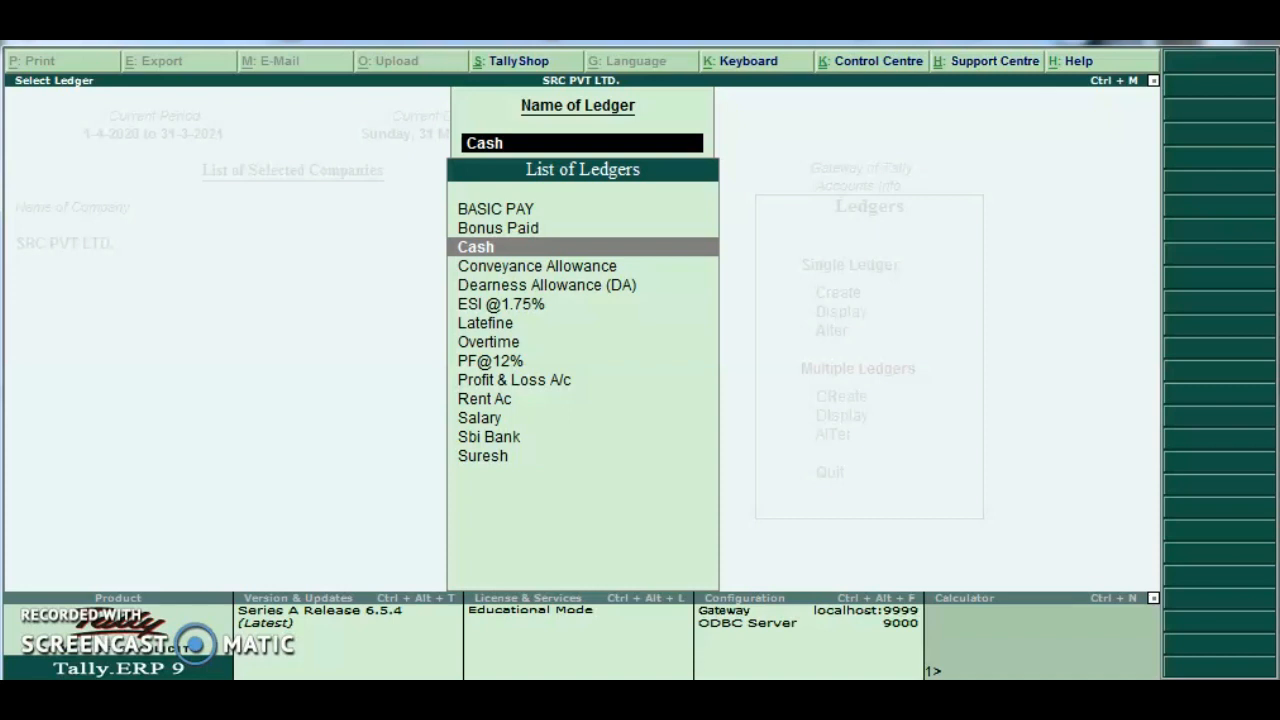
key(BackSpace)
key(BackSpace)
key(BackSpace)
key(BackSpace)
key(Escape)
key(Escape)
key(Escape)
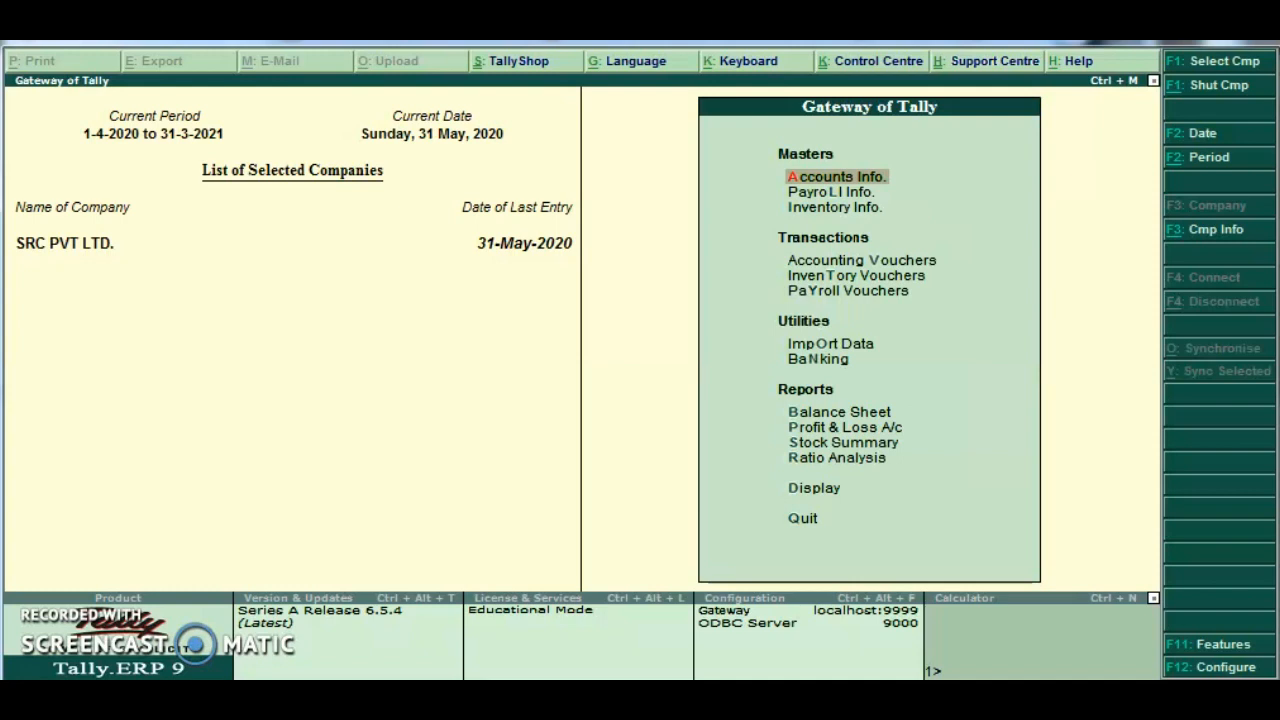
Open the Day Book report from the Gateway of Tally.
key(Up)
key(Up)
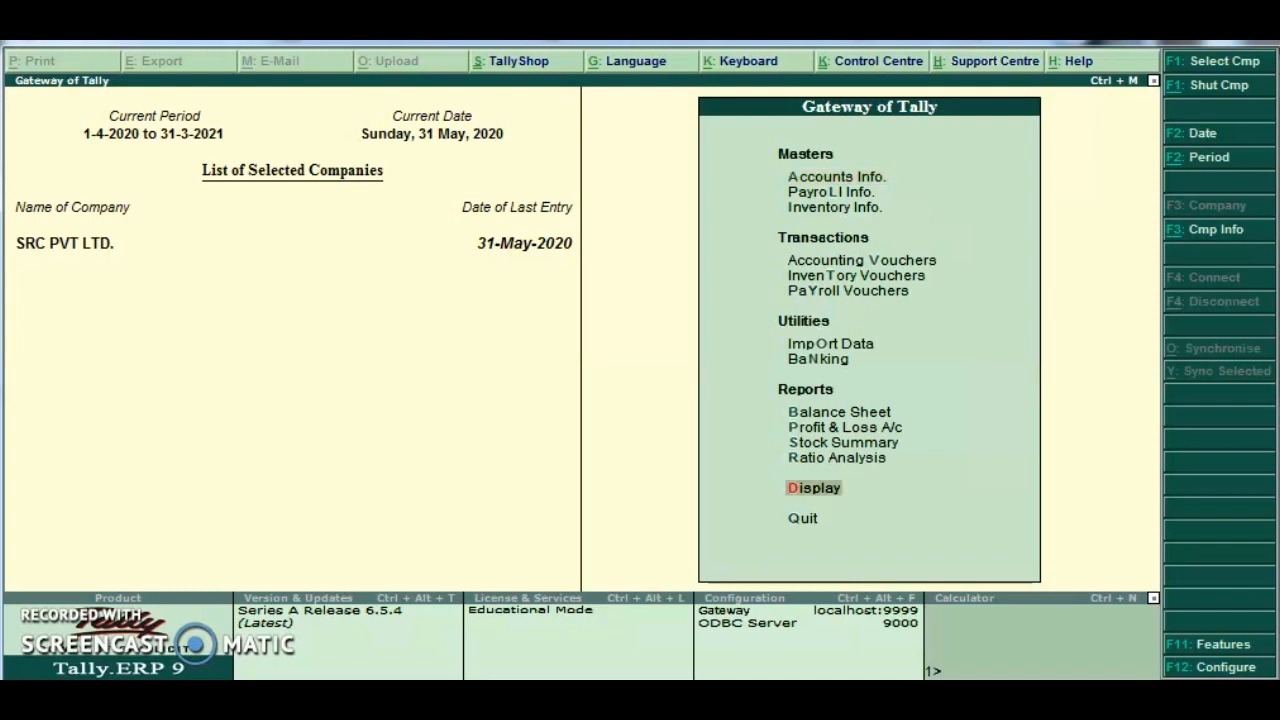
key(Return)
key(Down)
key(Return)
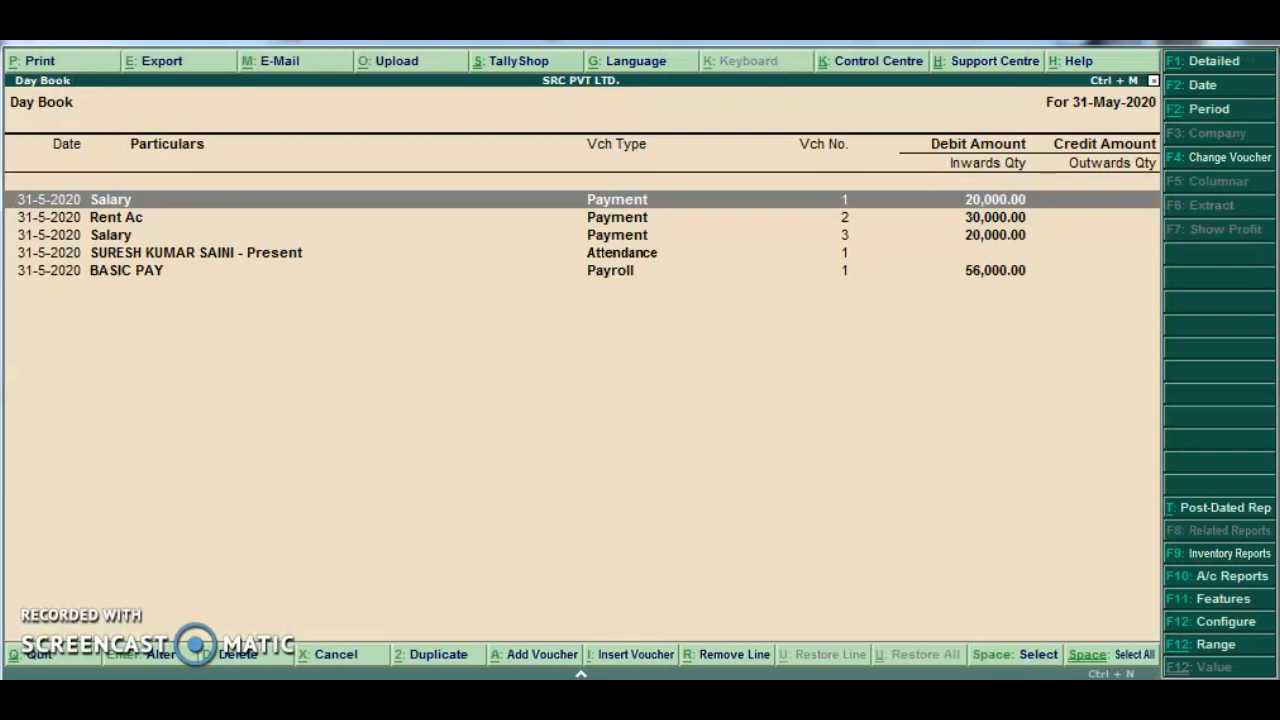
Open Payment voucher No. 1 from the Day Book, request its deletion, decline it and quit the alteration unsaved.
key(Return)
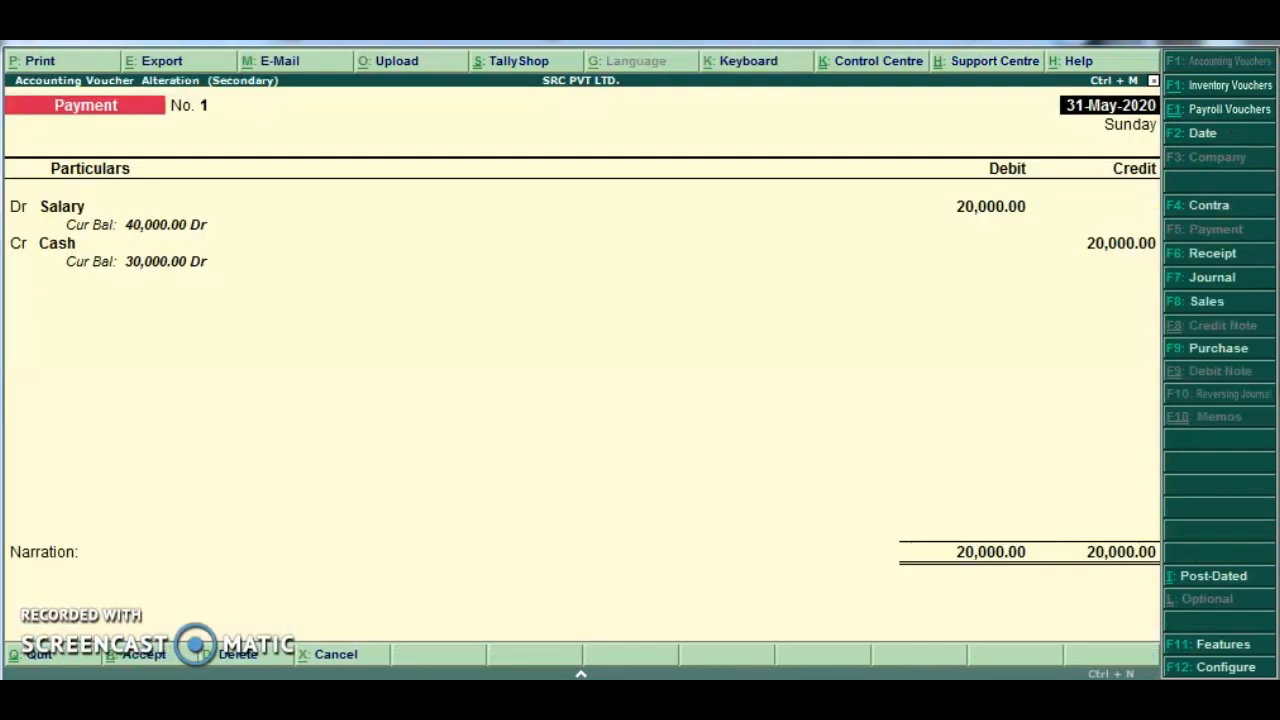
key(alt+d)
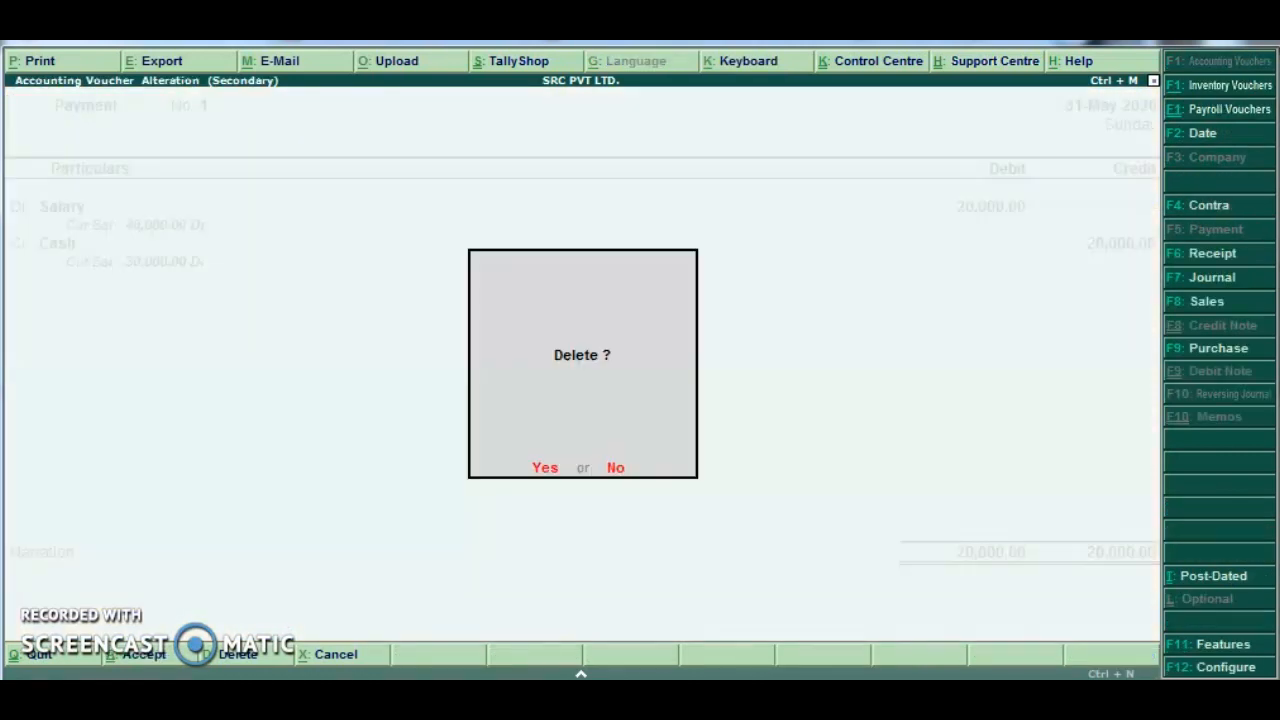
key(n)
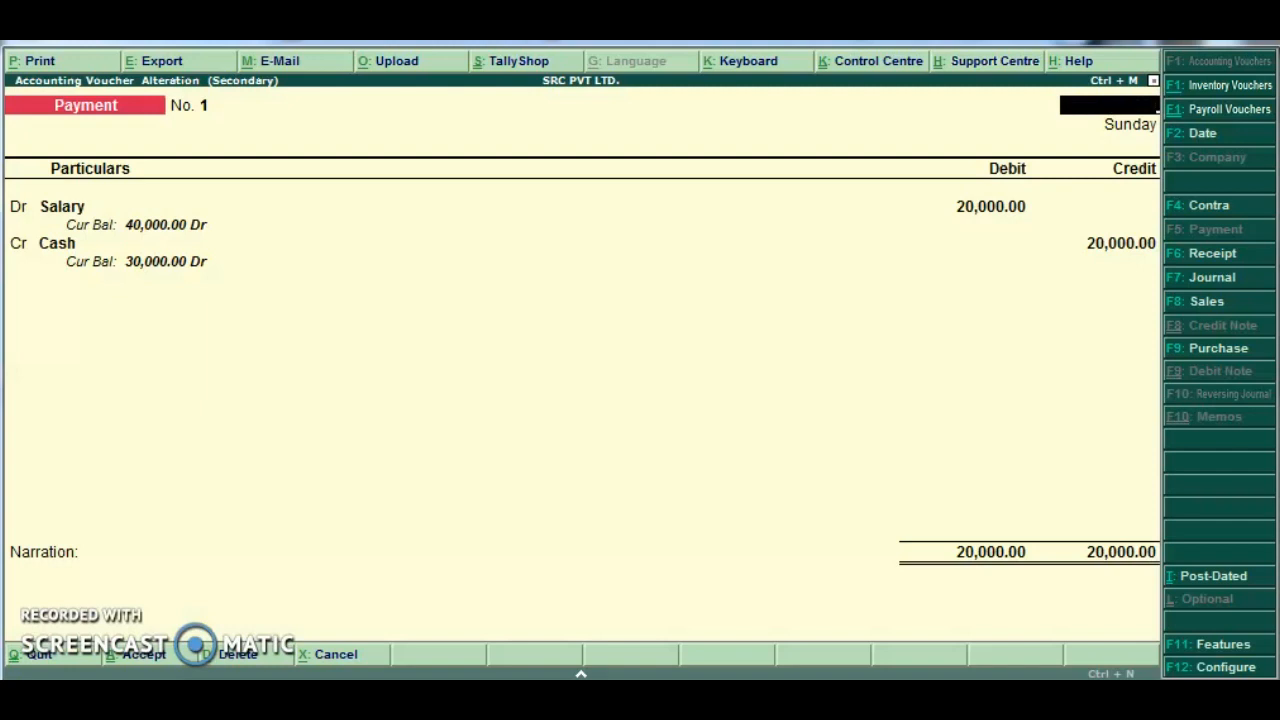
key(Escape)
key(y)
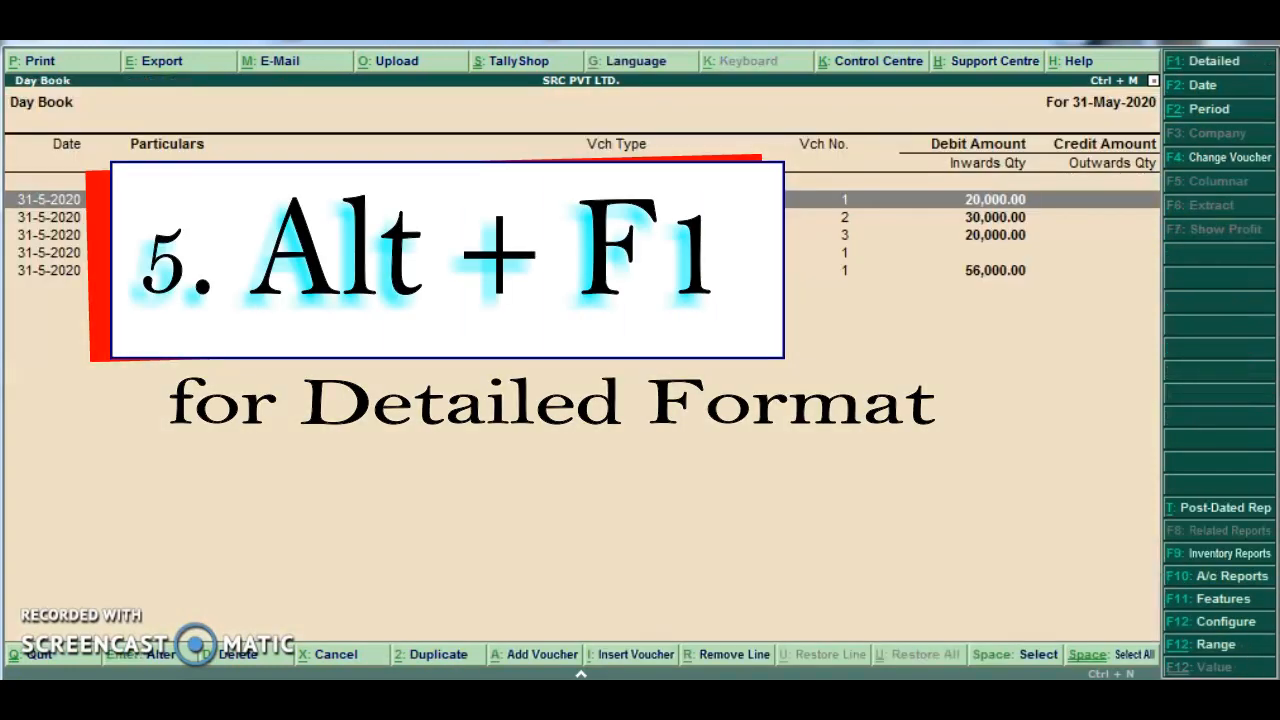
Leave the Day Book, open the Balance Sheet and switch it to detailed format.
key(Escape)
key(Up)
key(Up)
key(Up)
key(Up)
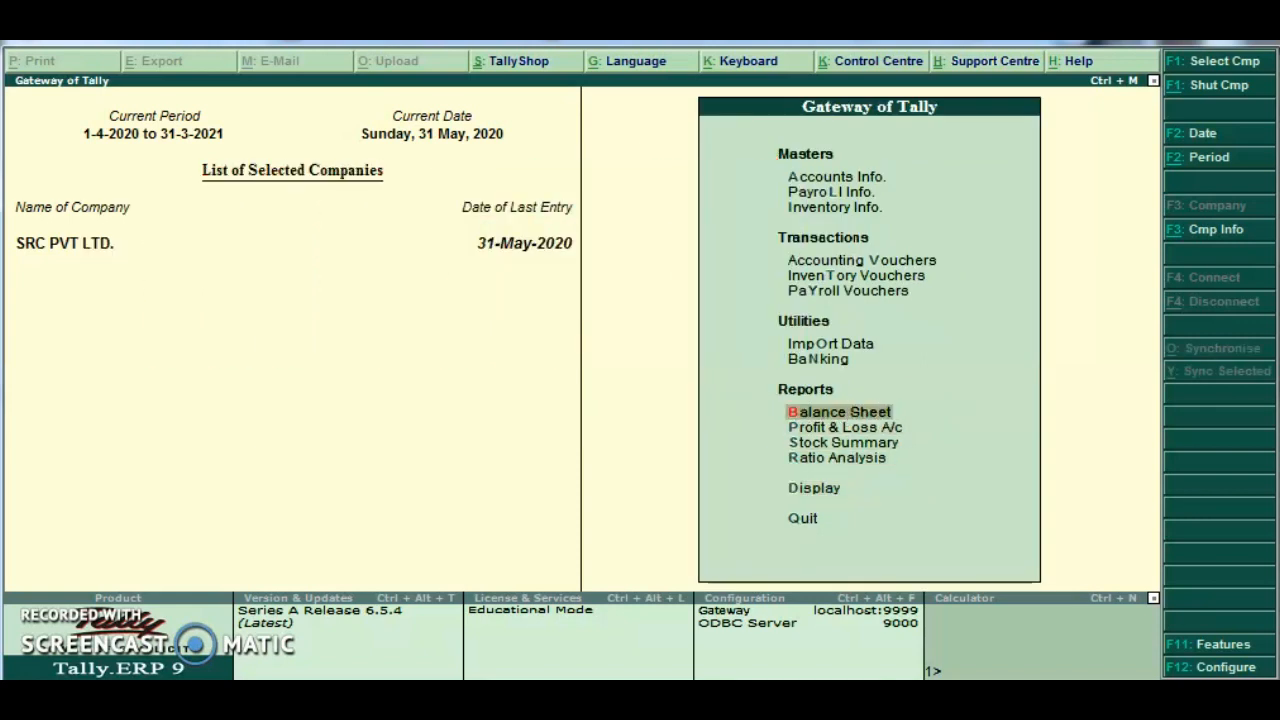
key(Return)
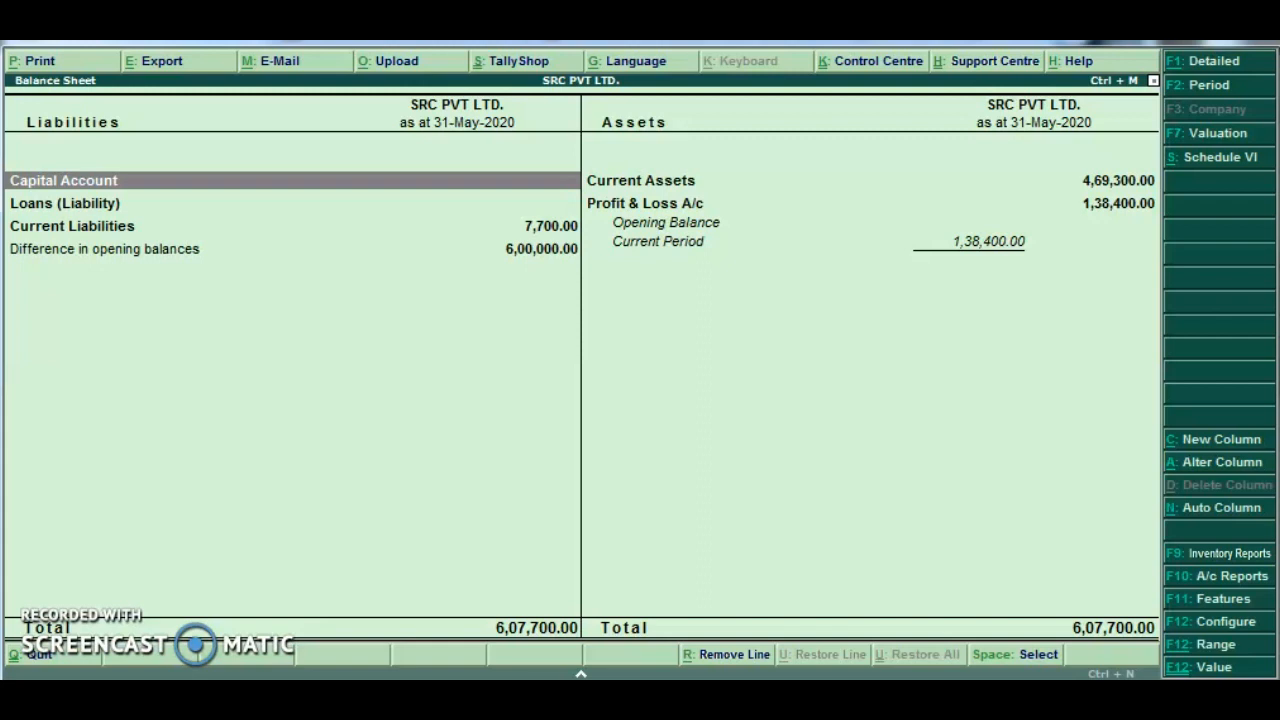
key(alt+F1)
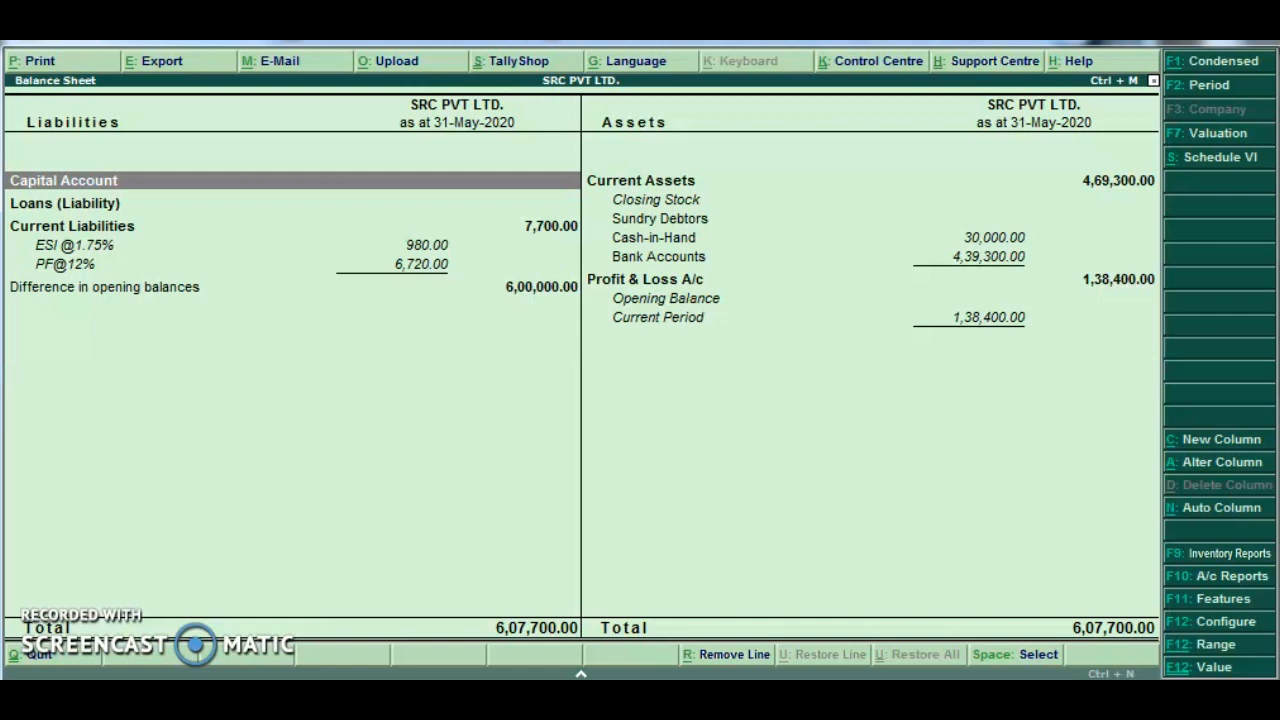
Condense the Balance Sheet, view the Current Liabilities group summary and return to the Balance Sheet.
key(alt+F1)
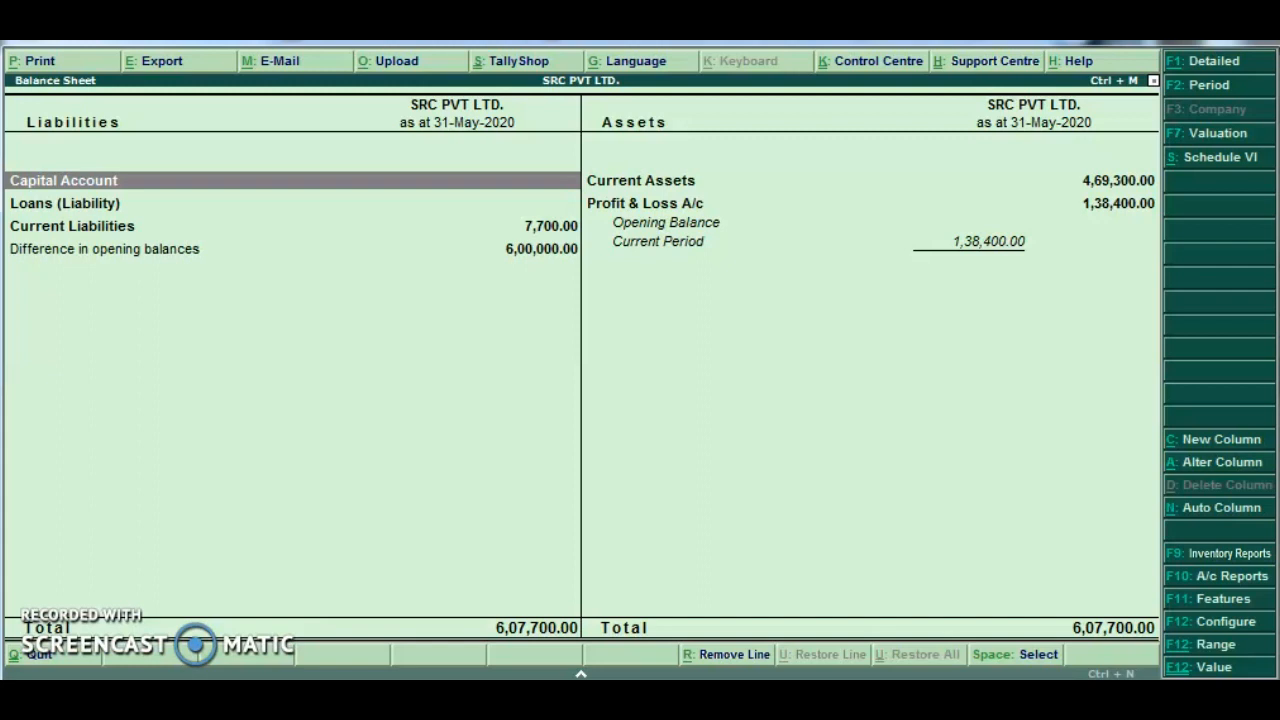
key(Down)
key(Down)
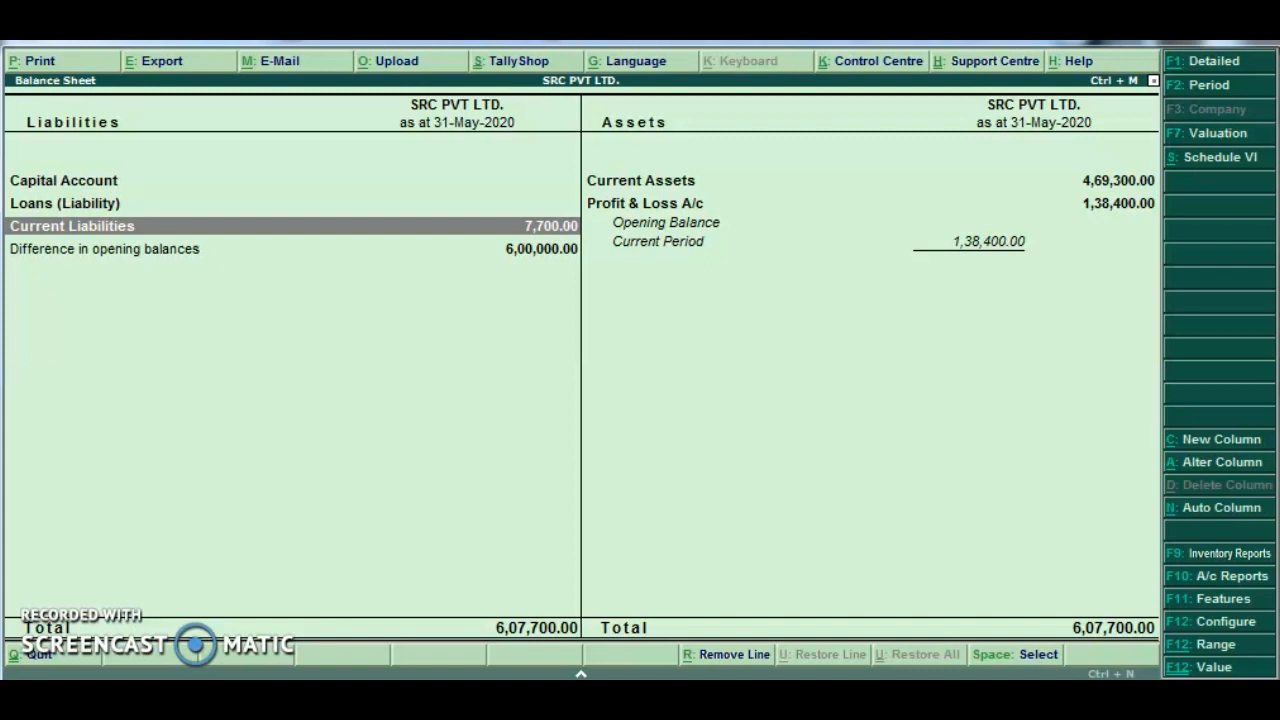
key(Return)
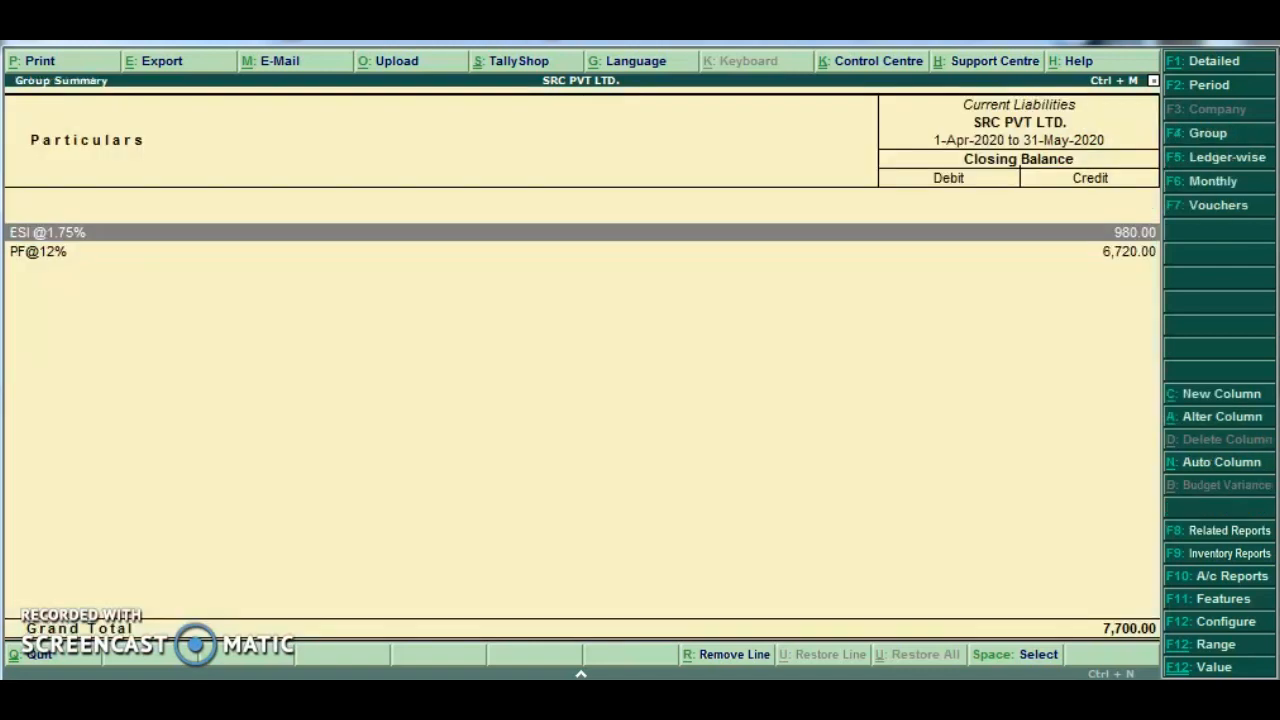
key(Escape)
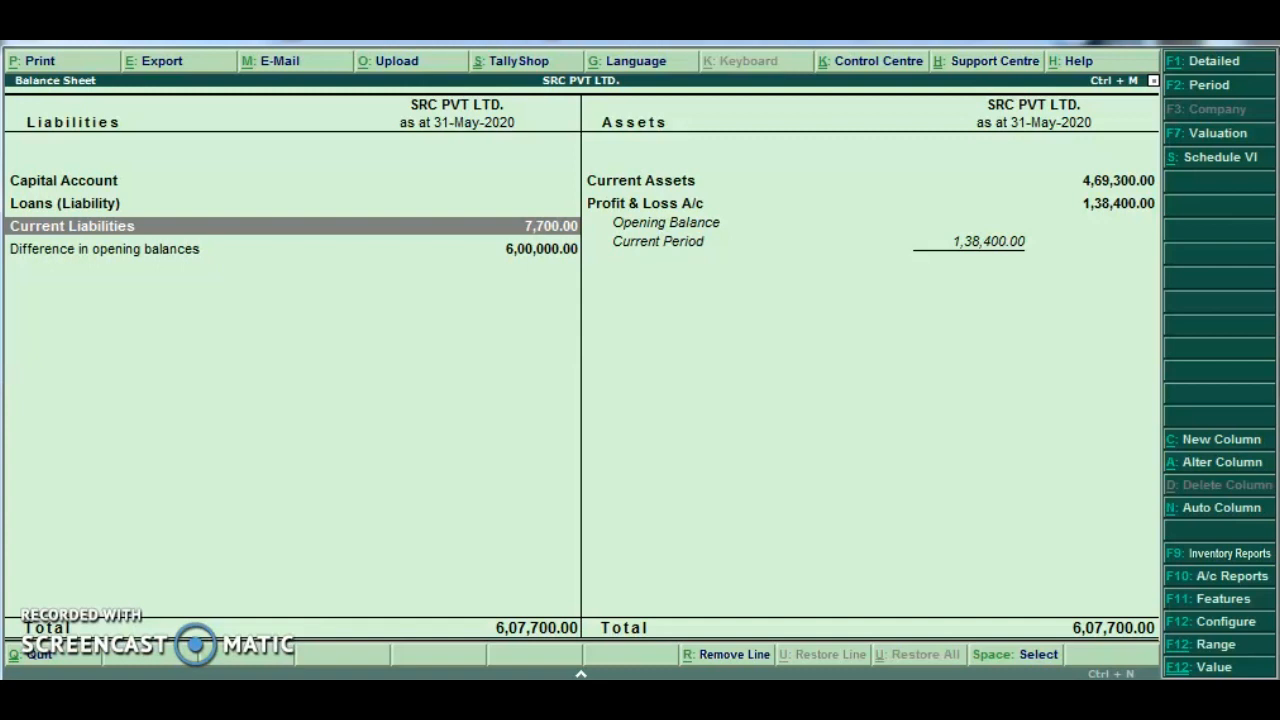
Expand the Balance Sheet, view the Current Assets group summary in detailed format and return to the Gateway of Tally.
key(alt+F1)
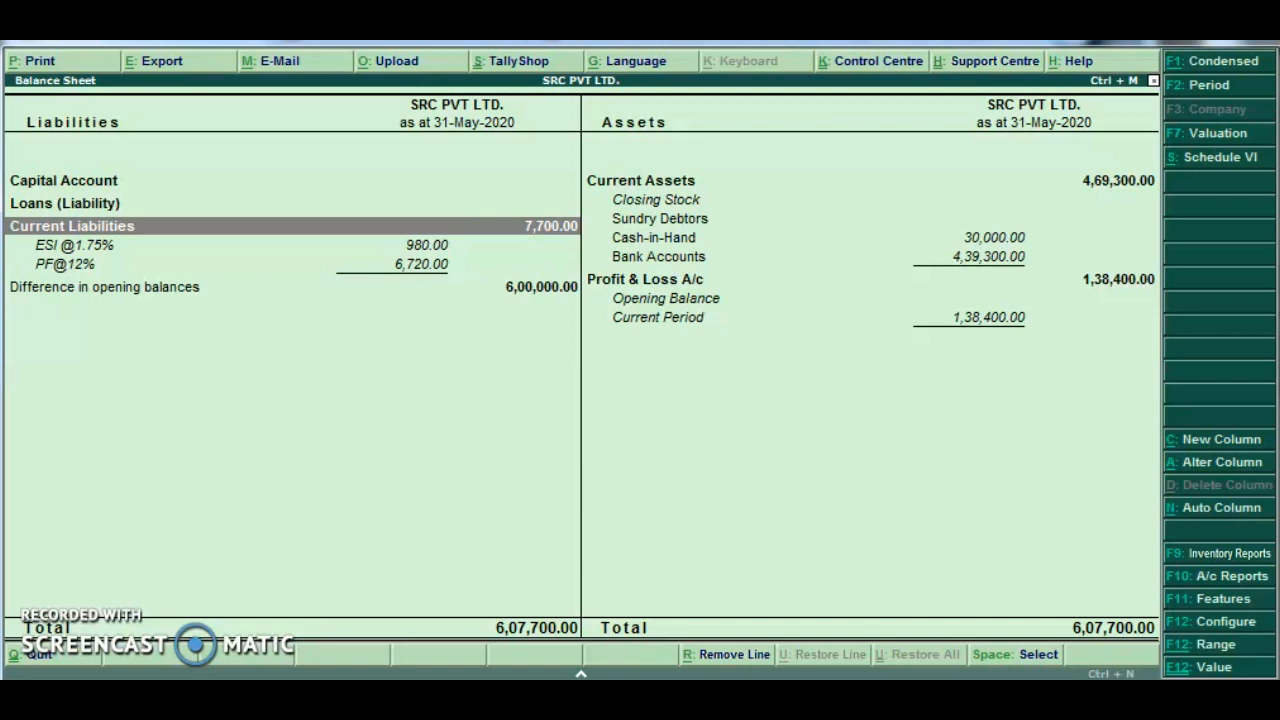
key(Down)
key(Right)
key(Up)
key(Up)
key(Up)
key(Up)
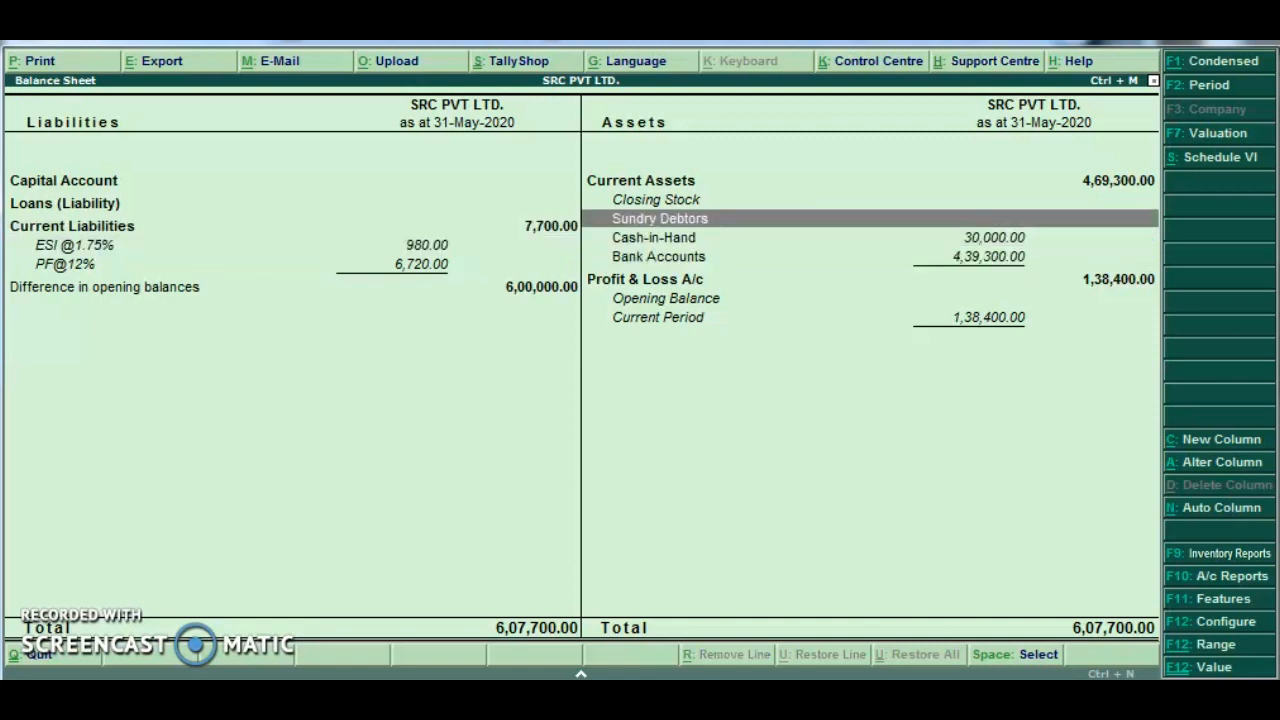
key(Return)
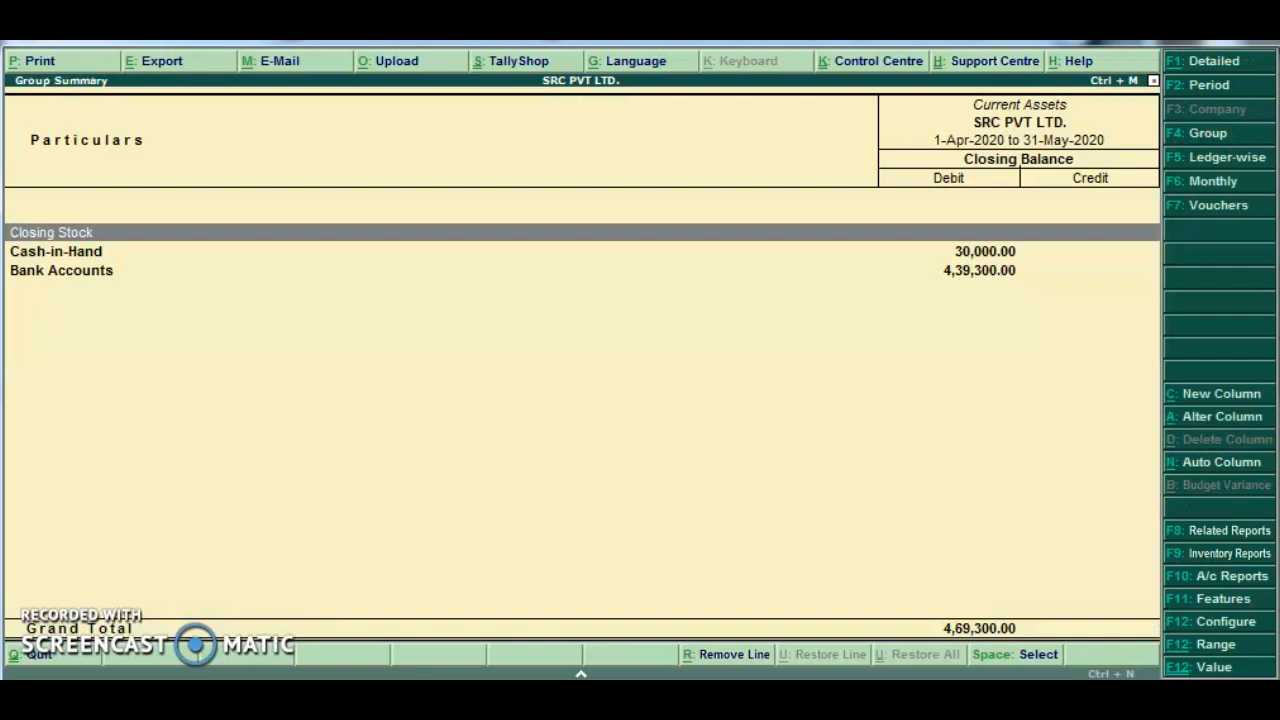
key(alt+f1)
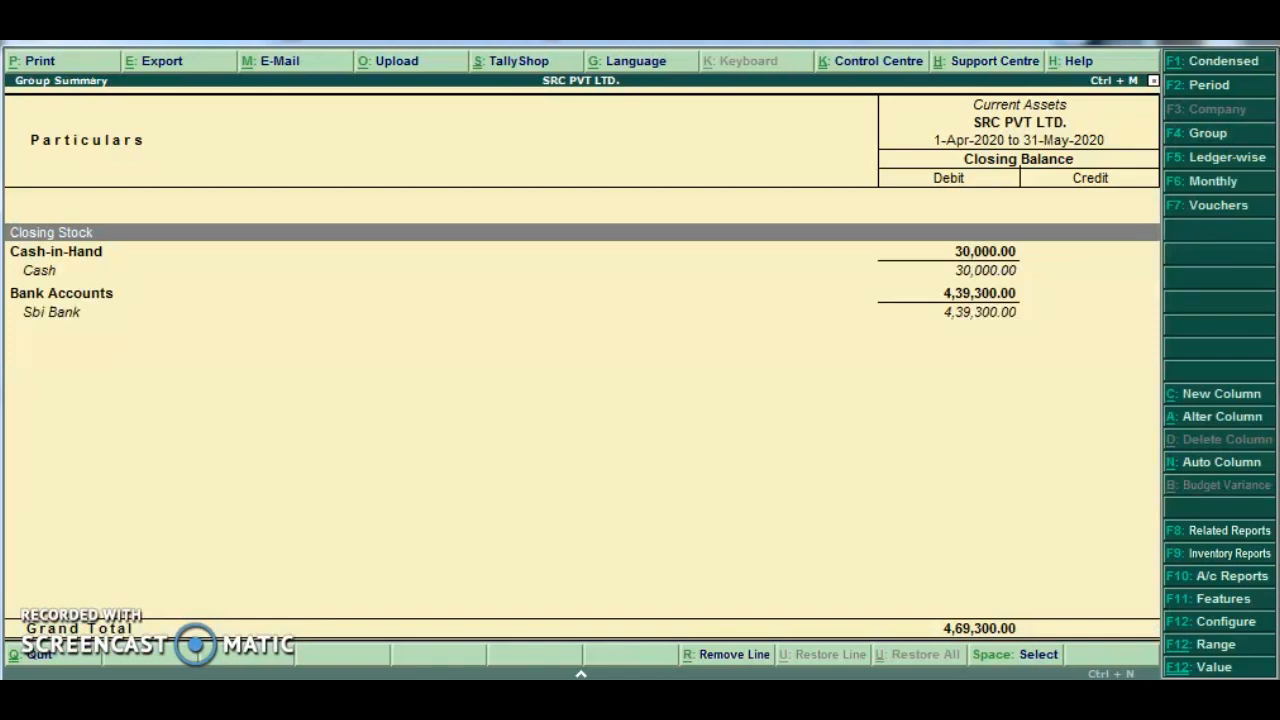
key(Escape)
key(Escape)
key(Escape)
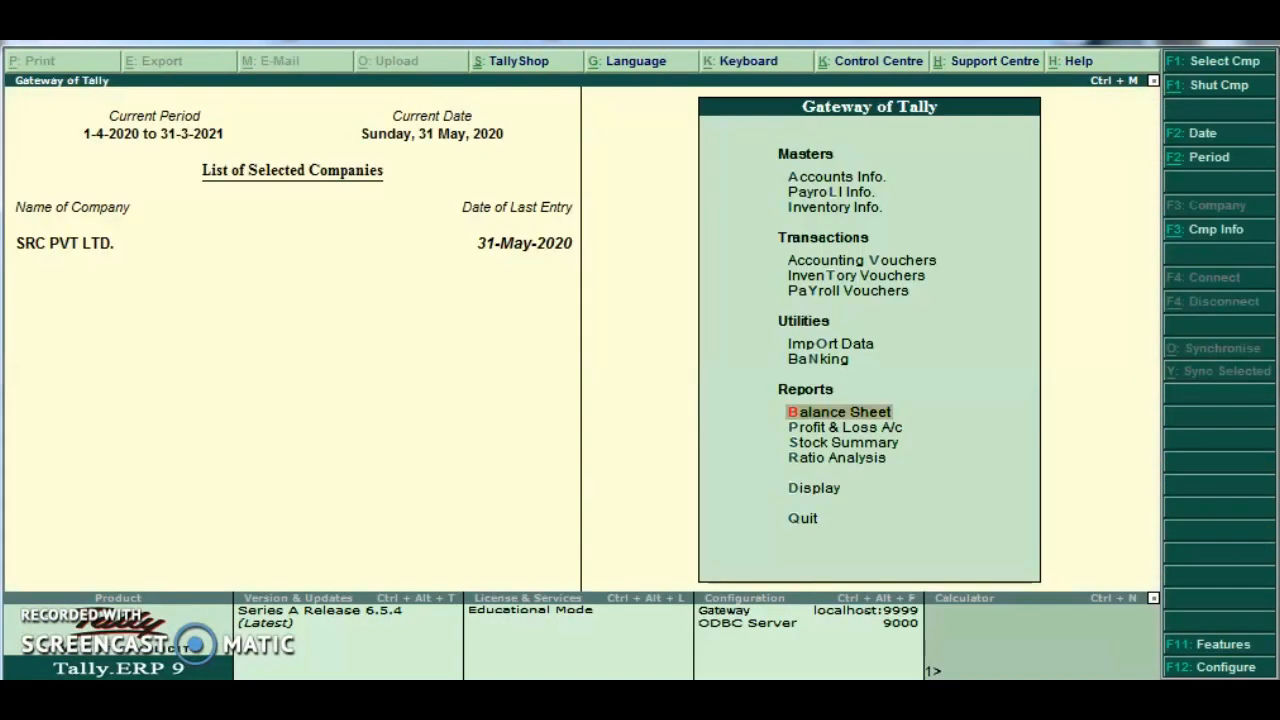
key(n)
Open the Day Book, examine it in detailed format and return to the Gateway of Tally.
key(Down)
key(Down)
key(Down)
key(Down)
key(Down)
key(Down)
key(Down)
key(Down)
key(Down)
key(Down)
key(Down)
key(Down)
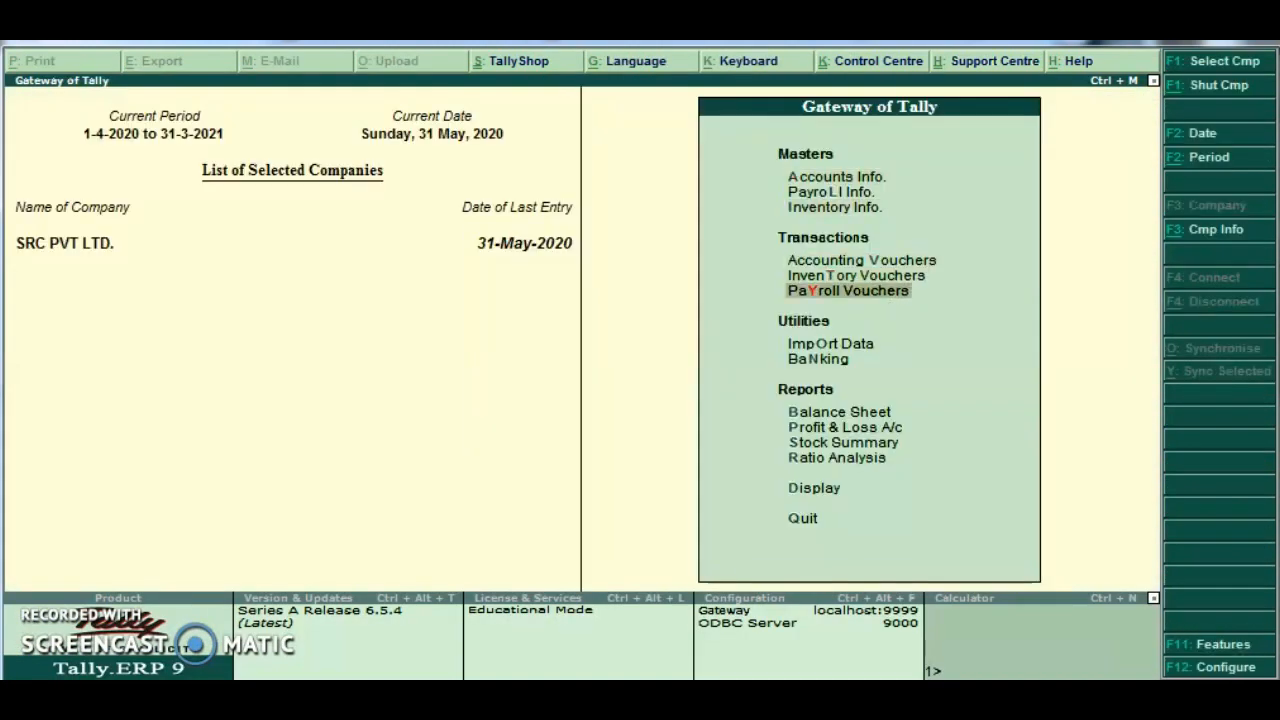
key(Return)
key(Down)
key(Return)
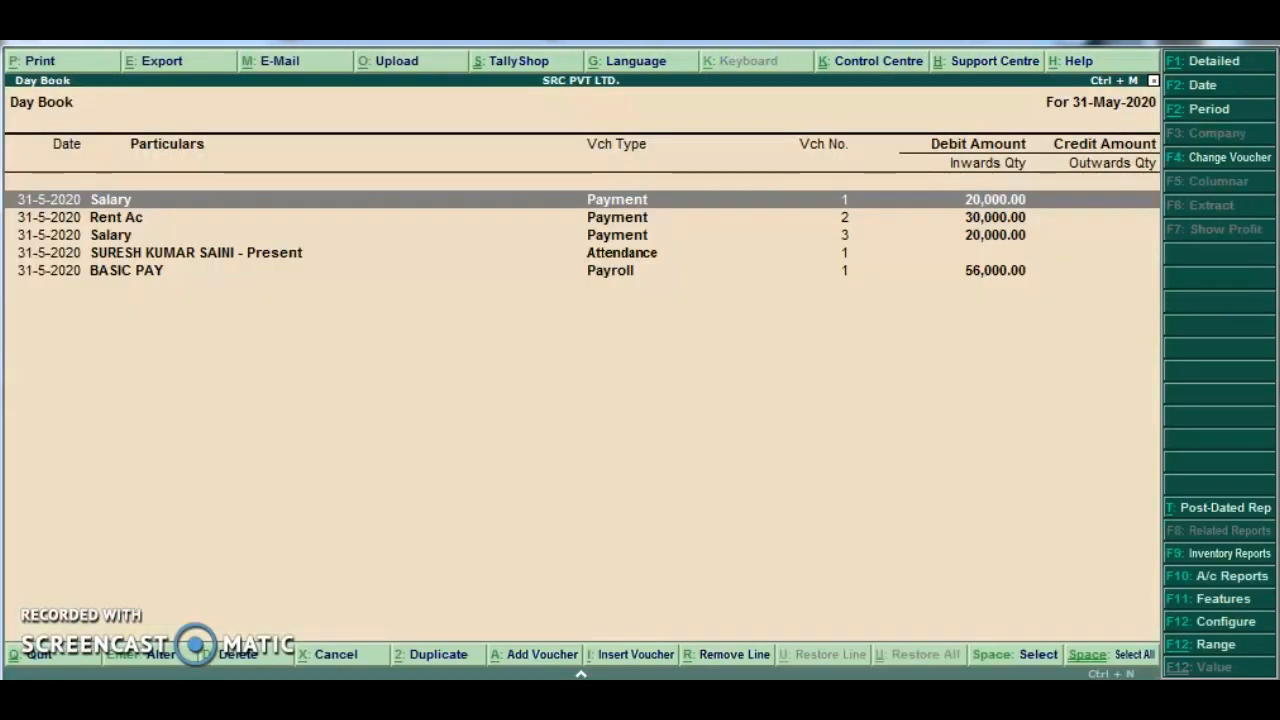
key(alt+F1)
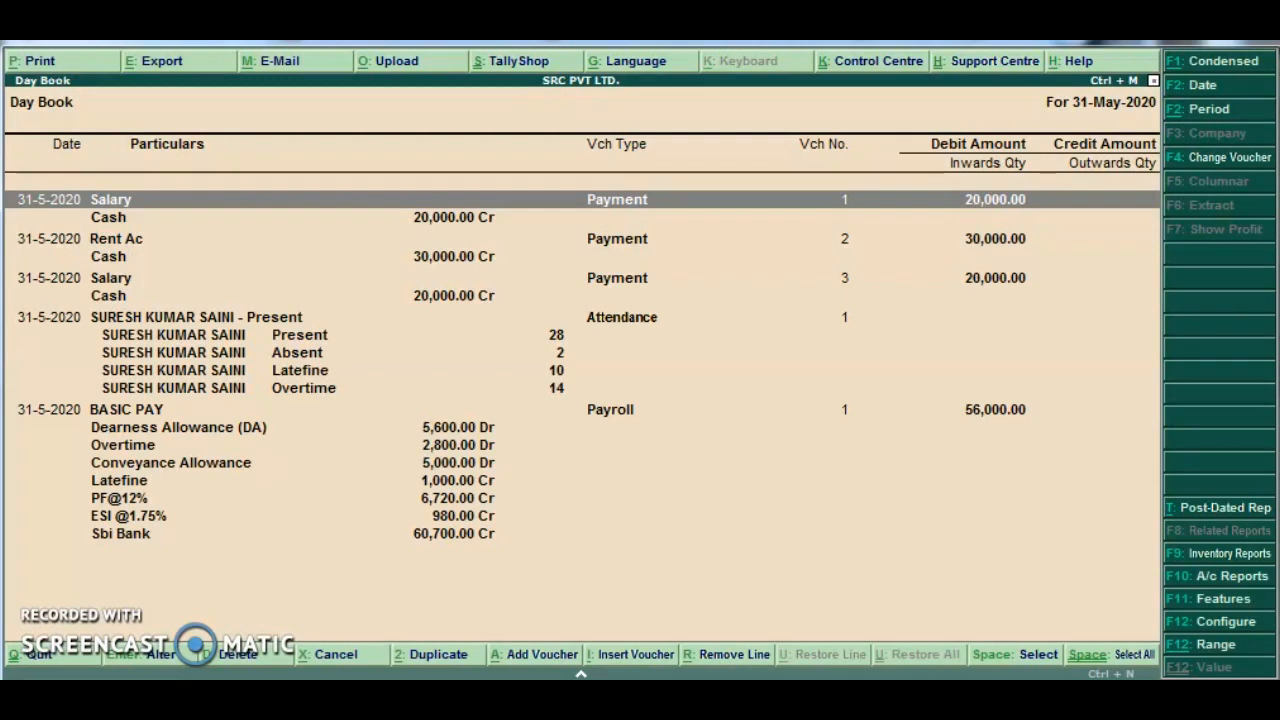
key(Escape)
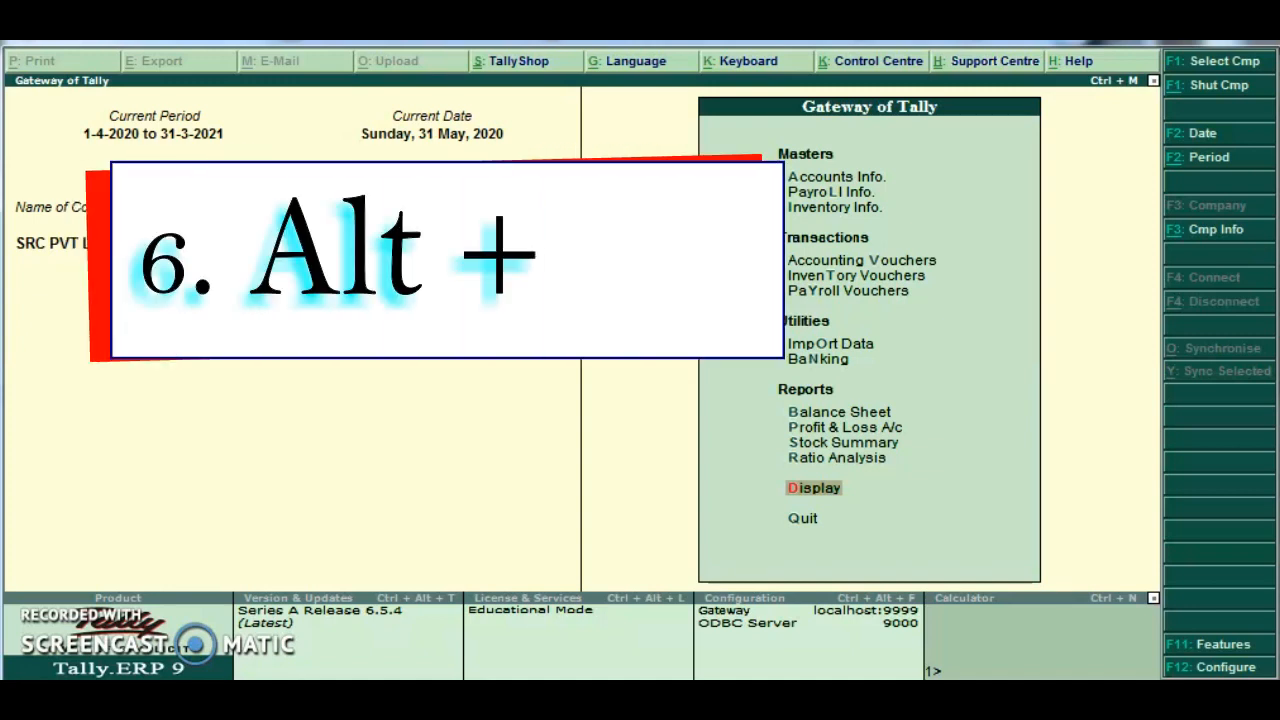
Open the Balance Sheet, request printing it, decline the print and leave the print configuration.
key(Up)
key(Up)
key(Up)
key(Up)
key(Return)
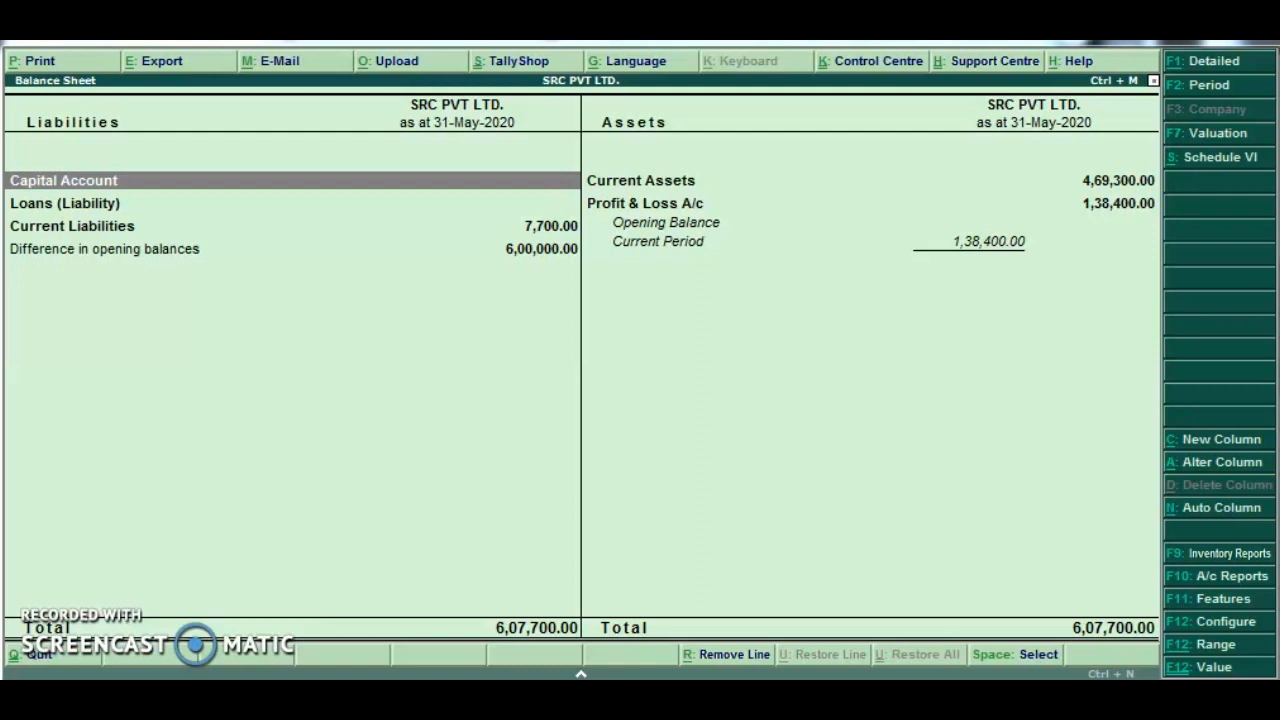
key(alt+p)
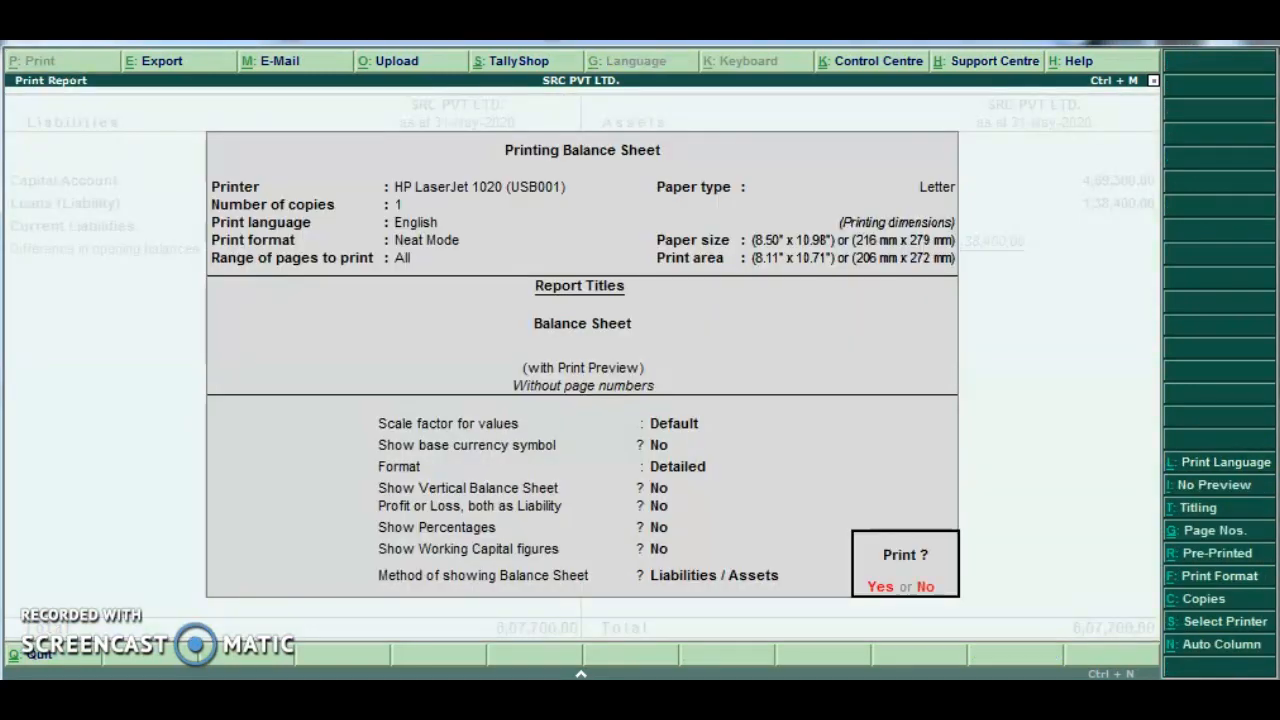
key(n)
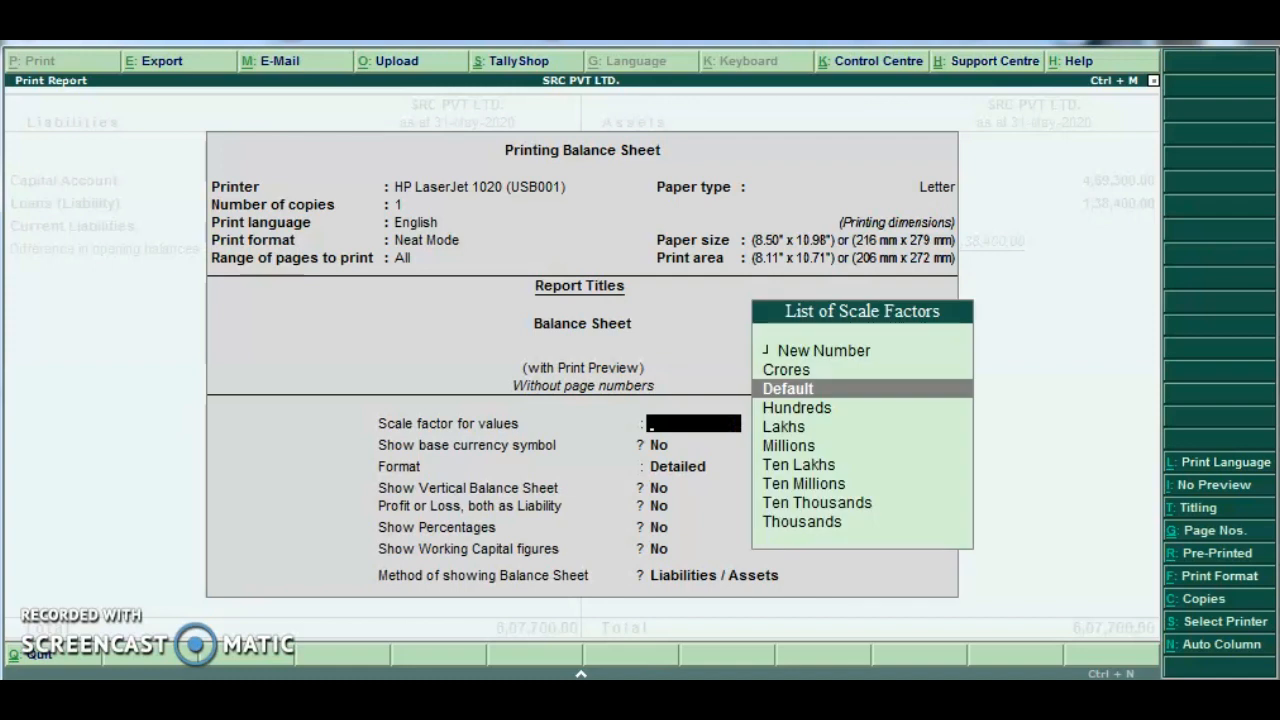
key(Escape)
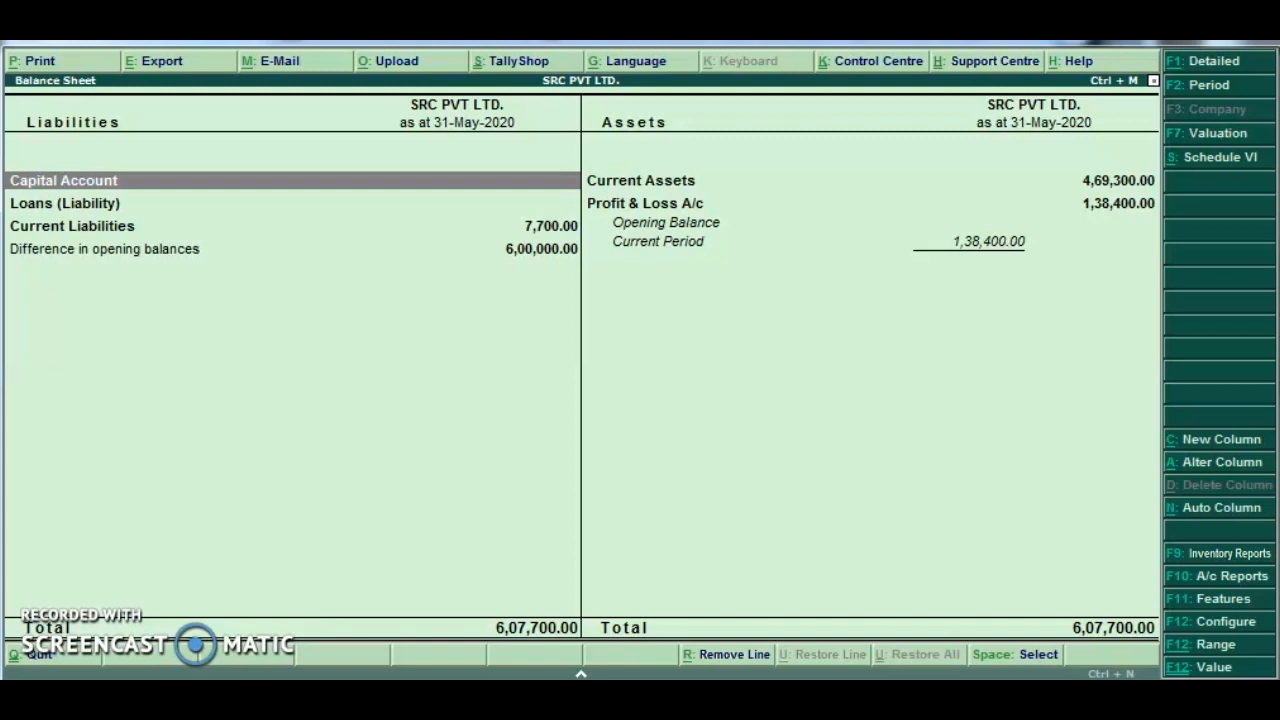
View the Current Liabilities group summary from the Balance Sheet and return to the Gateway of Tally.
key(Down)
key(Down)
key(Return)
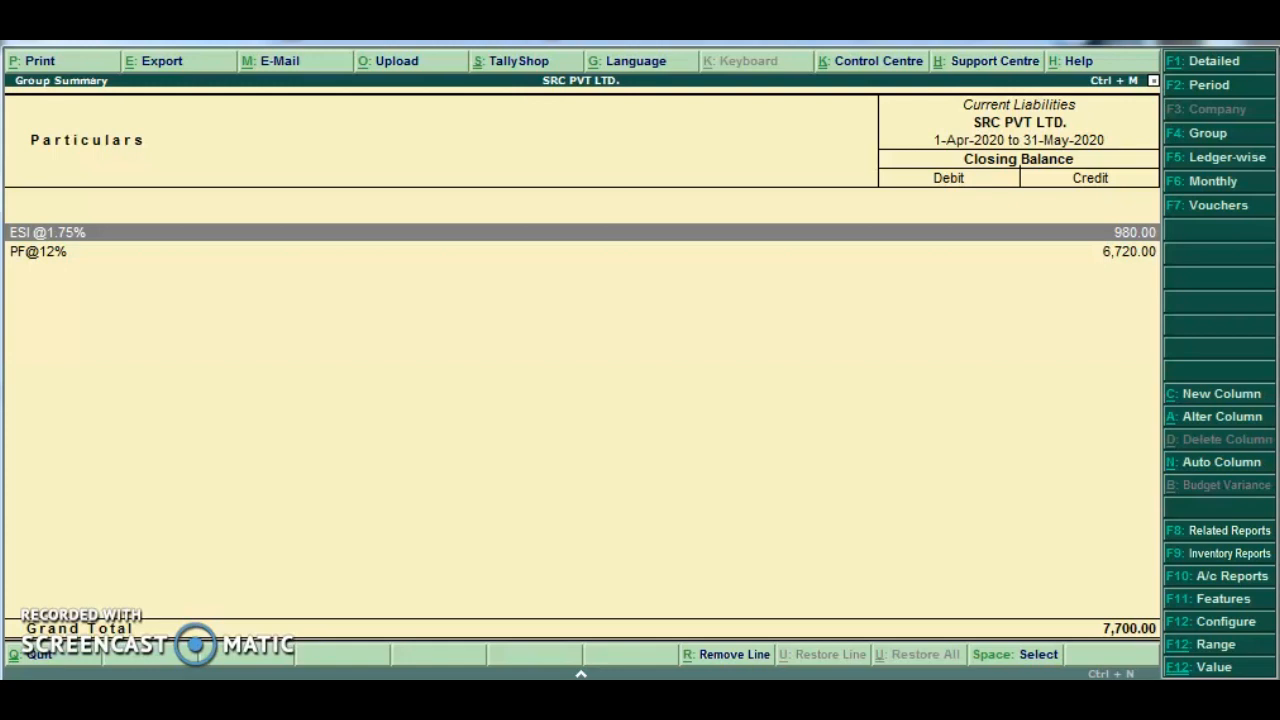
key(Escape)
key(Escape)
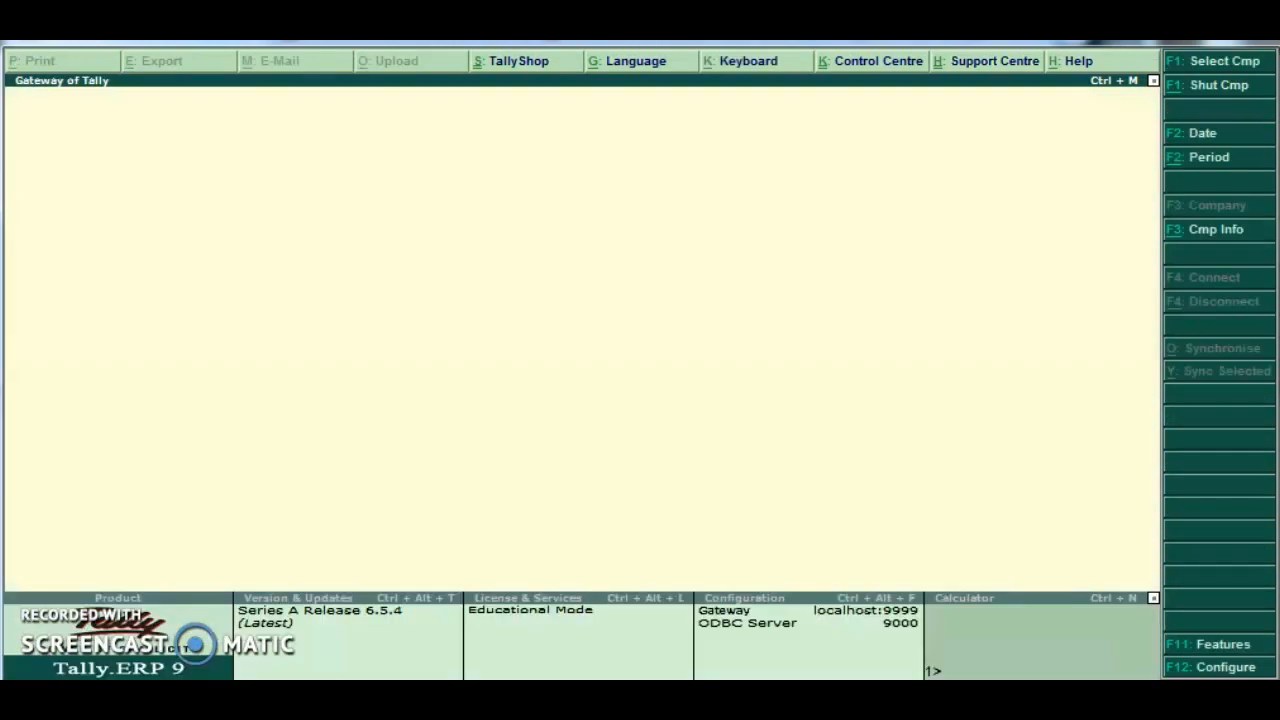
Open the Profit & Loss A/c report to examine it and return to the Gateway of Tally.
key(Down)
key(Down)
key(Down)
key(Down)
key(Down)
key(Down)
key(Down)
key(Down)
key(Down)
key(Down)
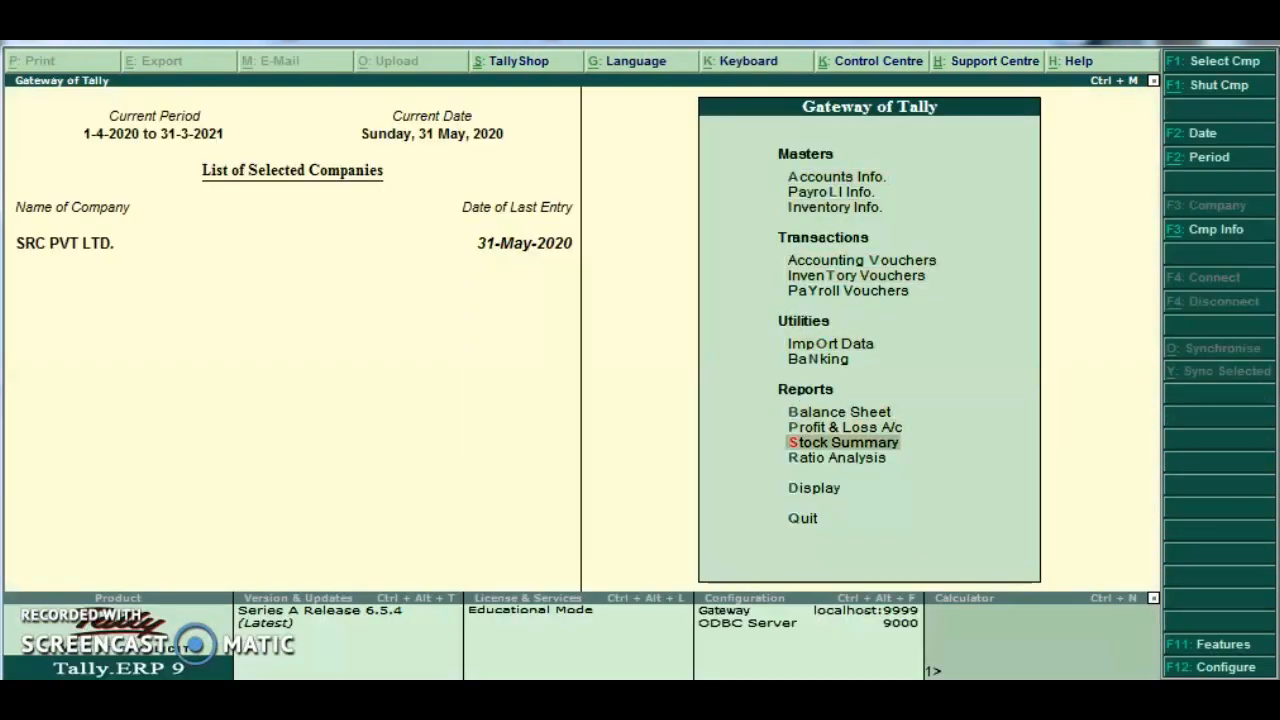
key(Up)
key(Return)
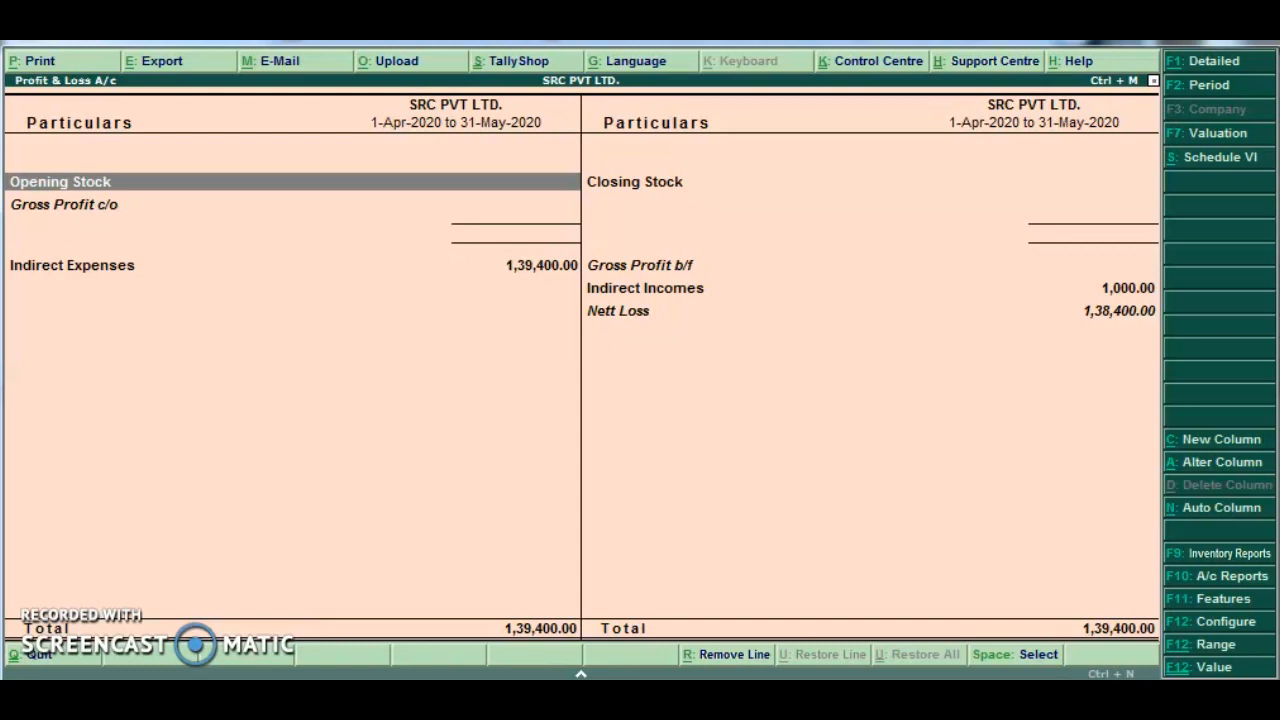
key(Escape)
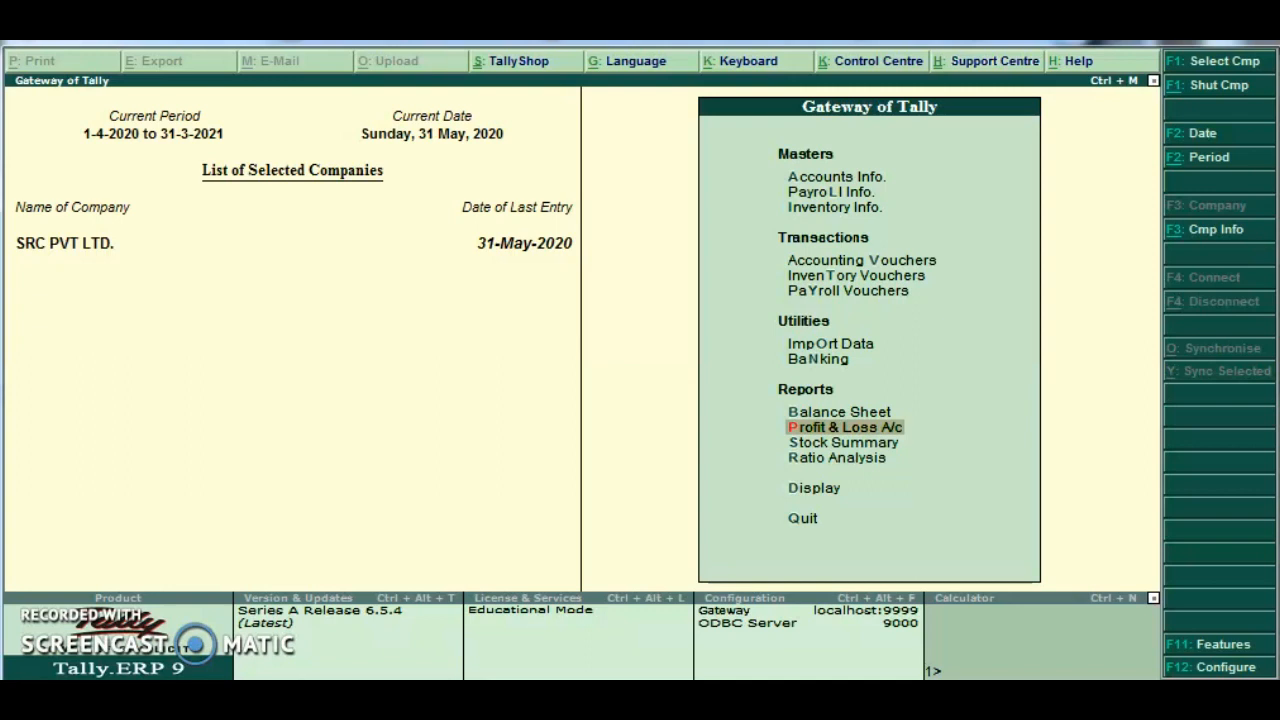
Set the current date to 2-6-2020 and open the Day Book for that date.
key(F2)
text(2-6)
key(Return)
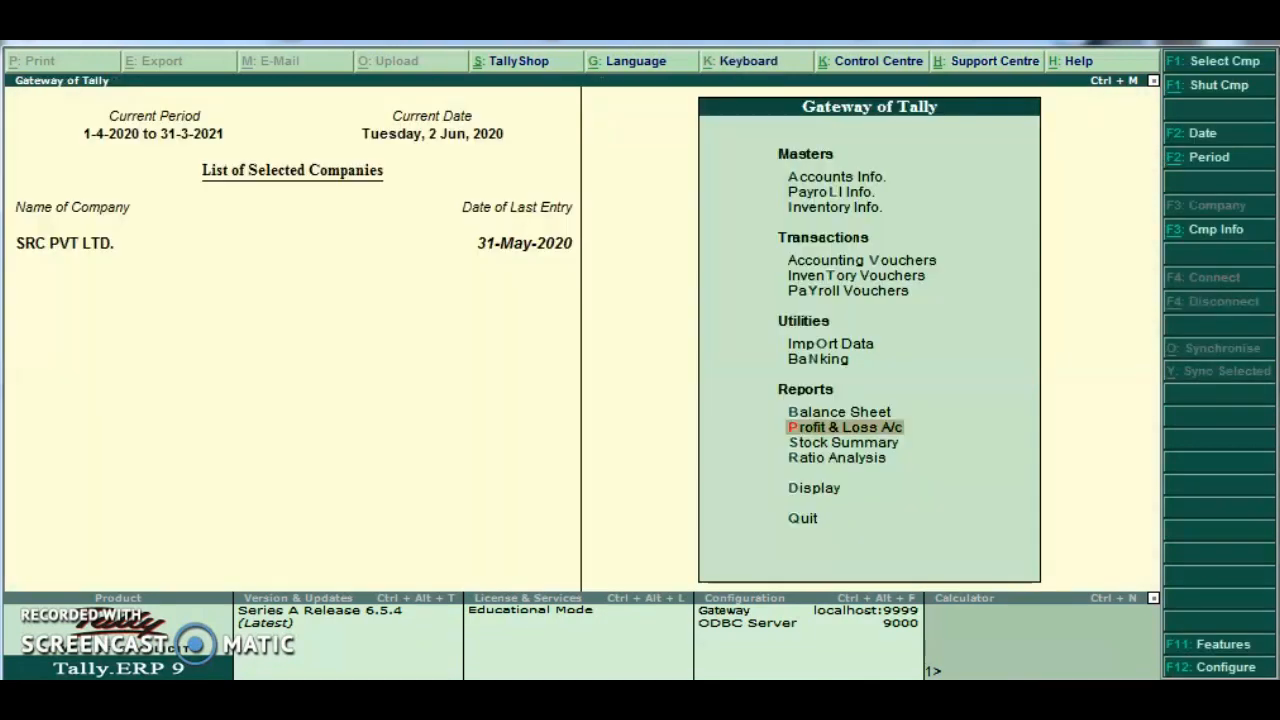
key(d)
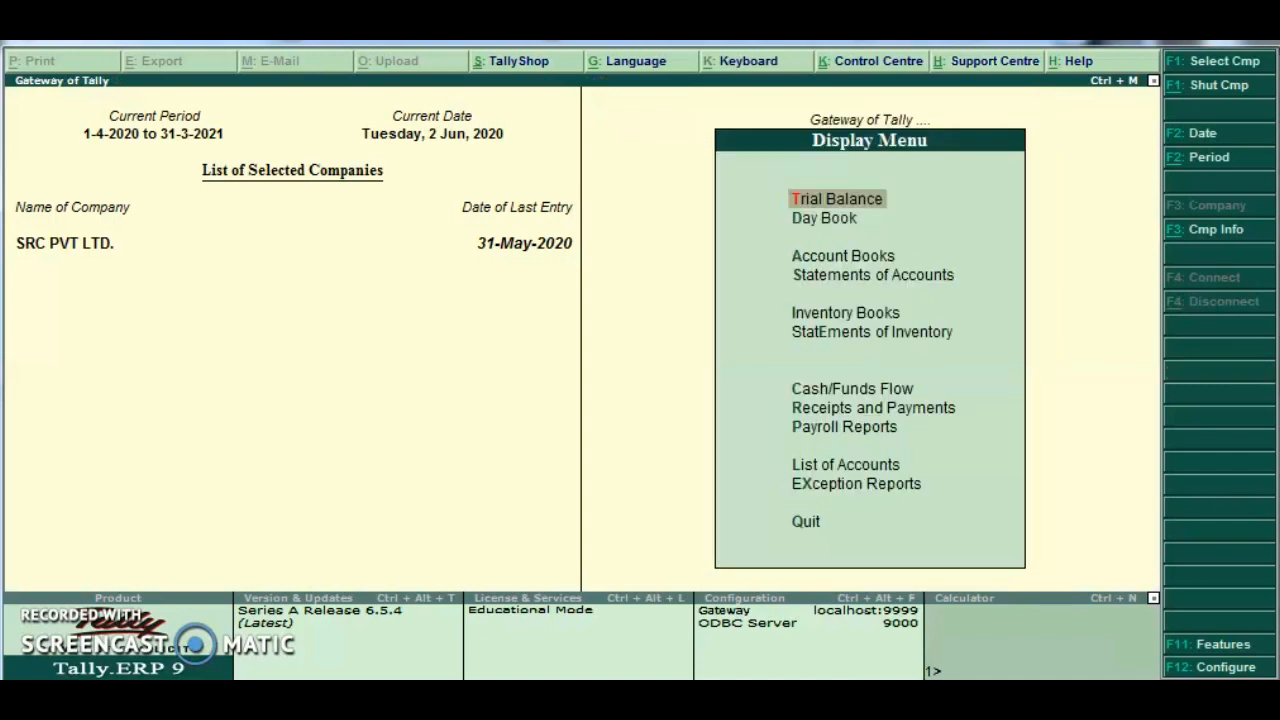
key(Down)
key(Return)
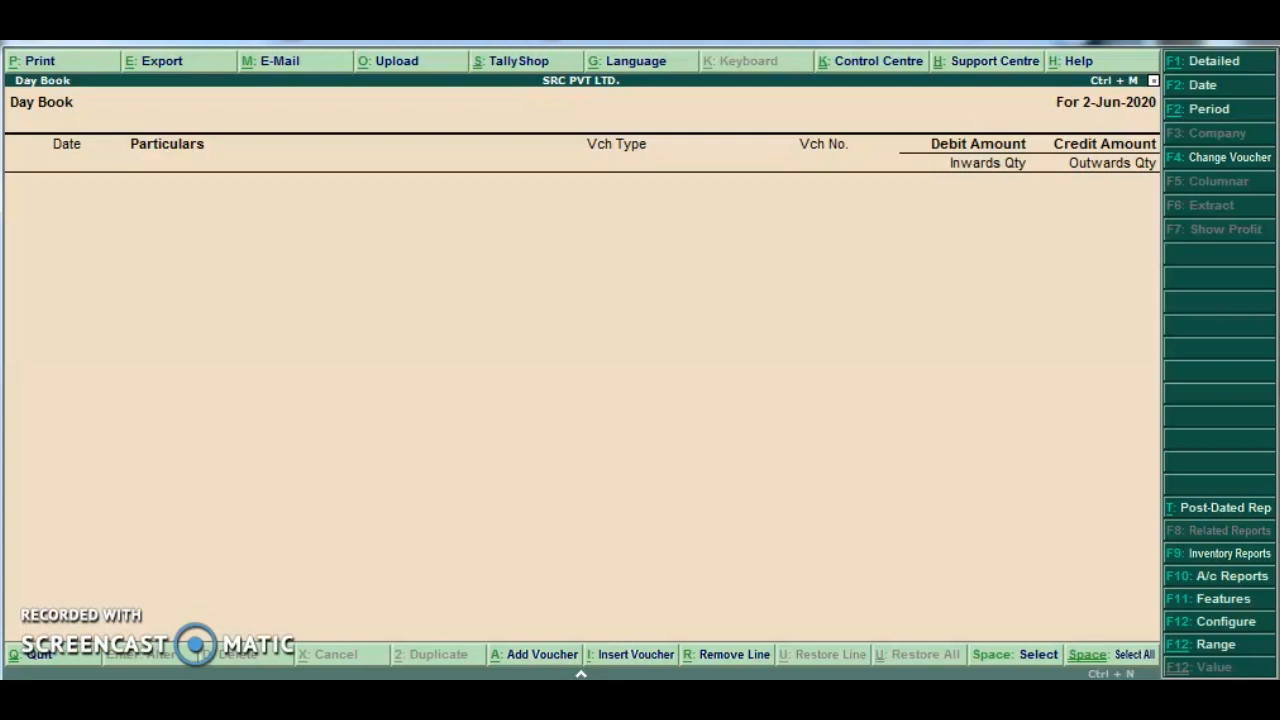
Change the Day Book date to 31-5-2020 and return to the Gateway of Tally, declining to quit.
key(F2)
text(31-5)
key(Return)
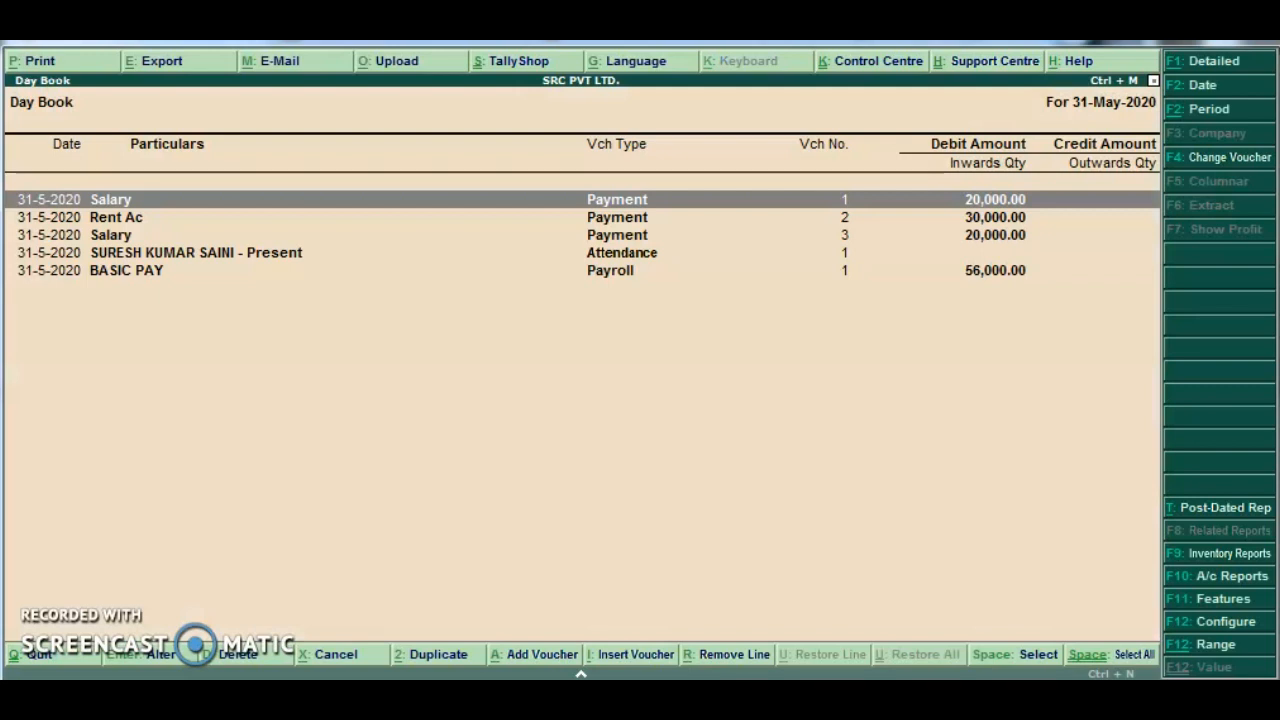
key(Escape)
key(Escape)
key(Escape)
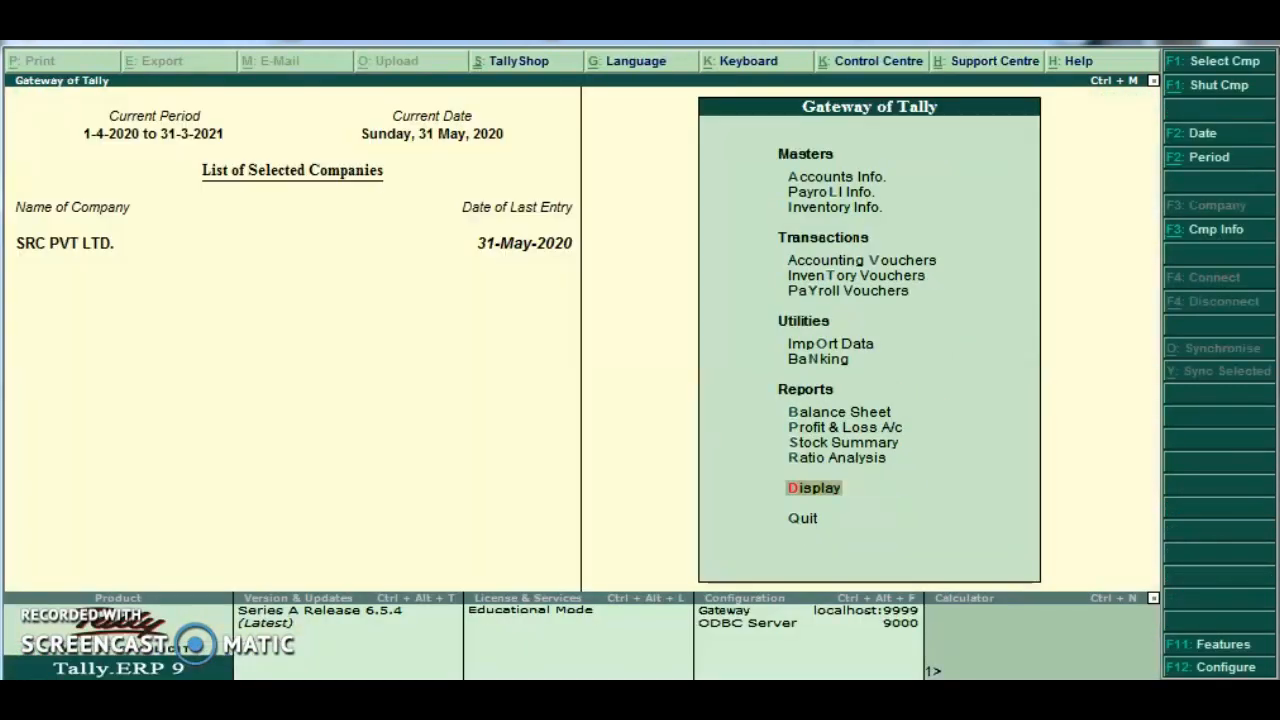
key(n)
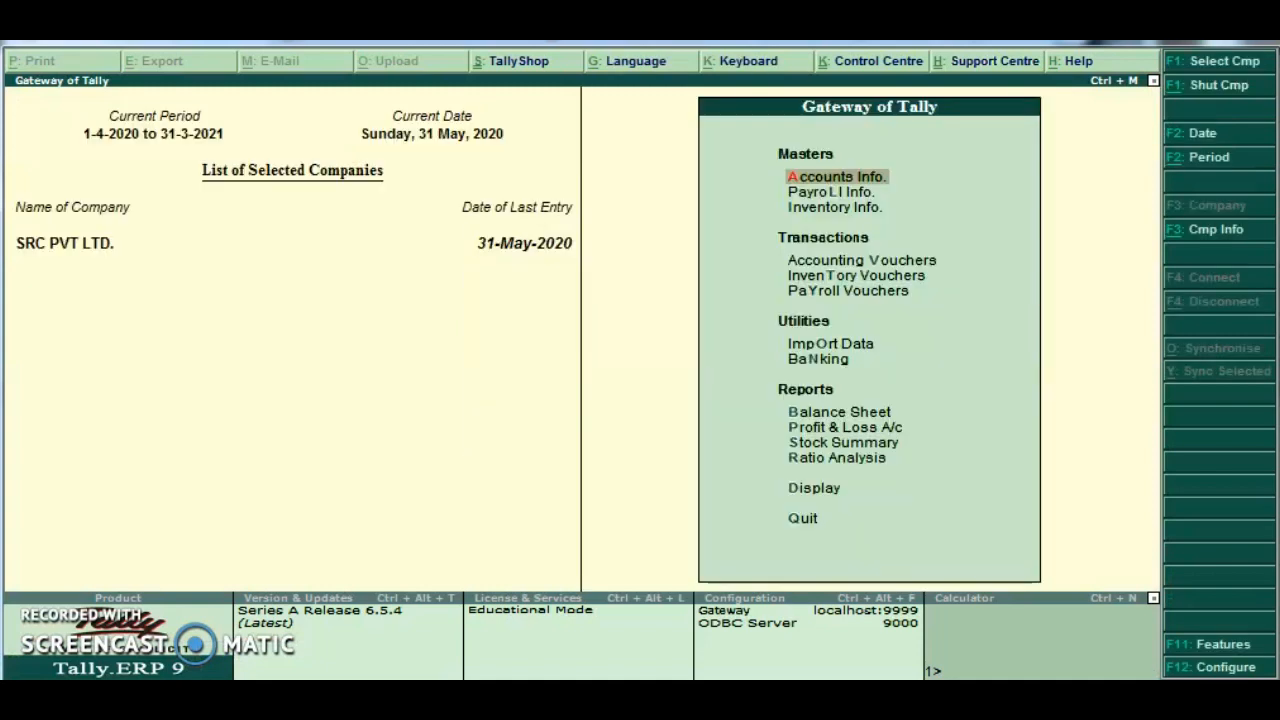
Open the voucher date prompt in a new Payment voucher, cancel it and quit to the Gateway of Tally.
key(v)
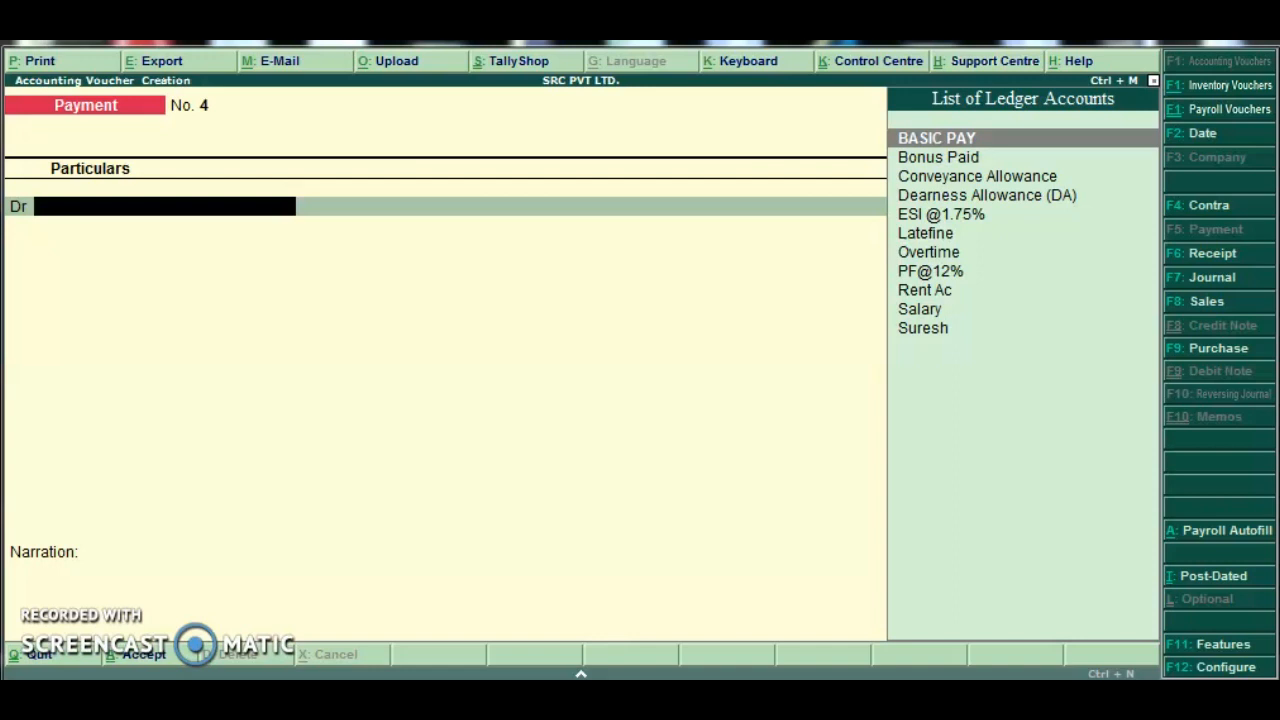
key(F2)
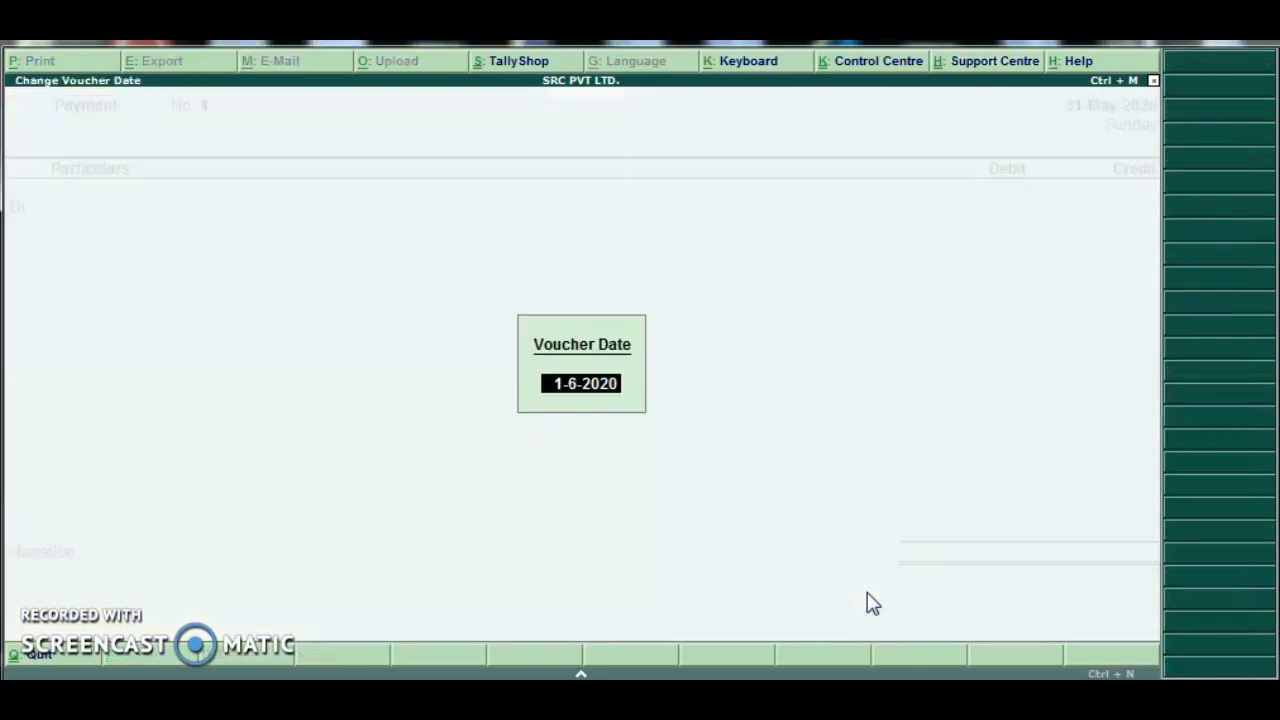
key(Escape)
key(Escape)
key(Escape)
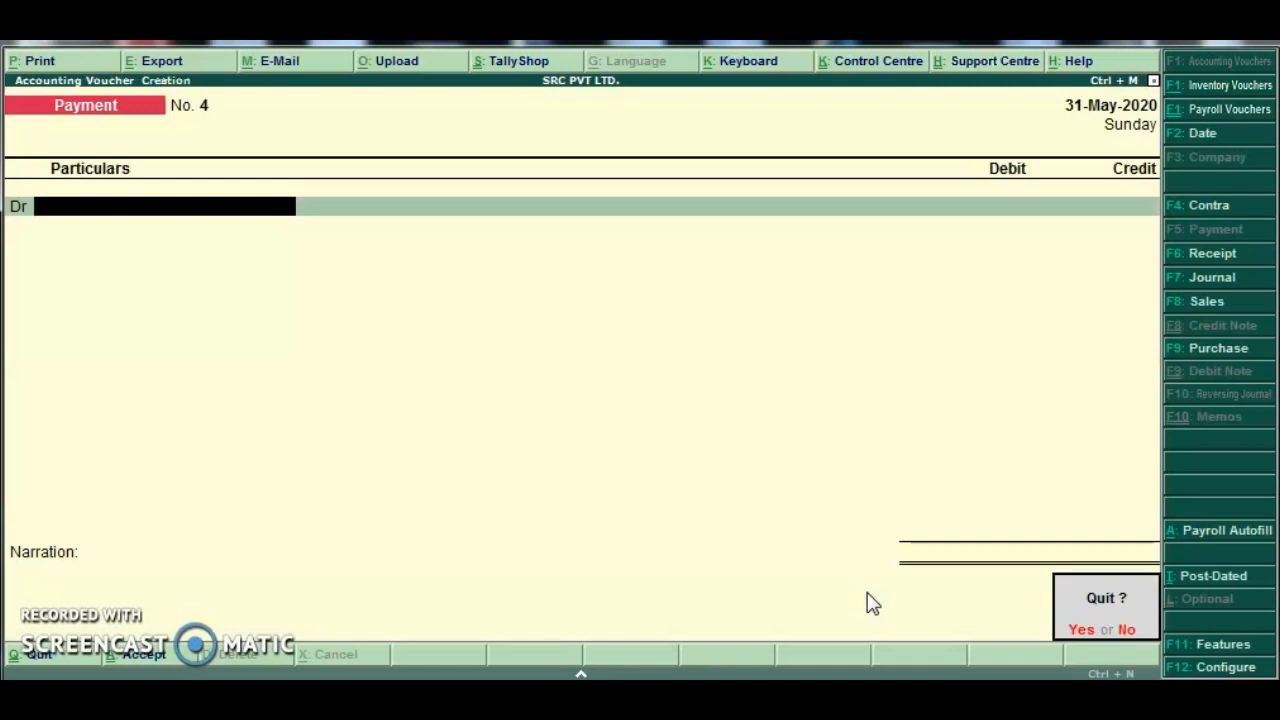
key(y)
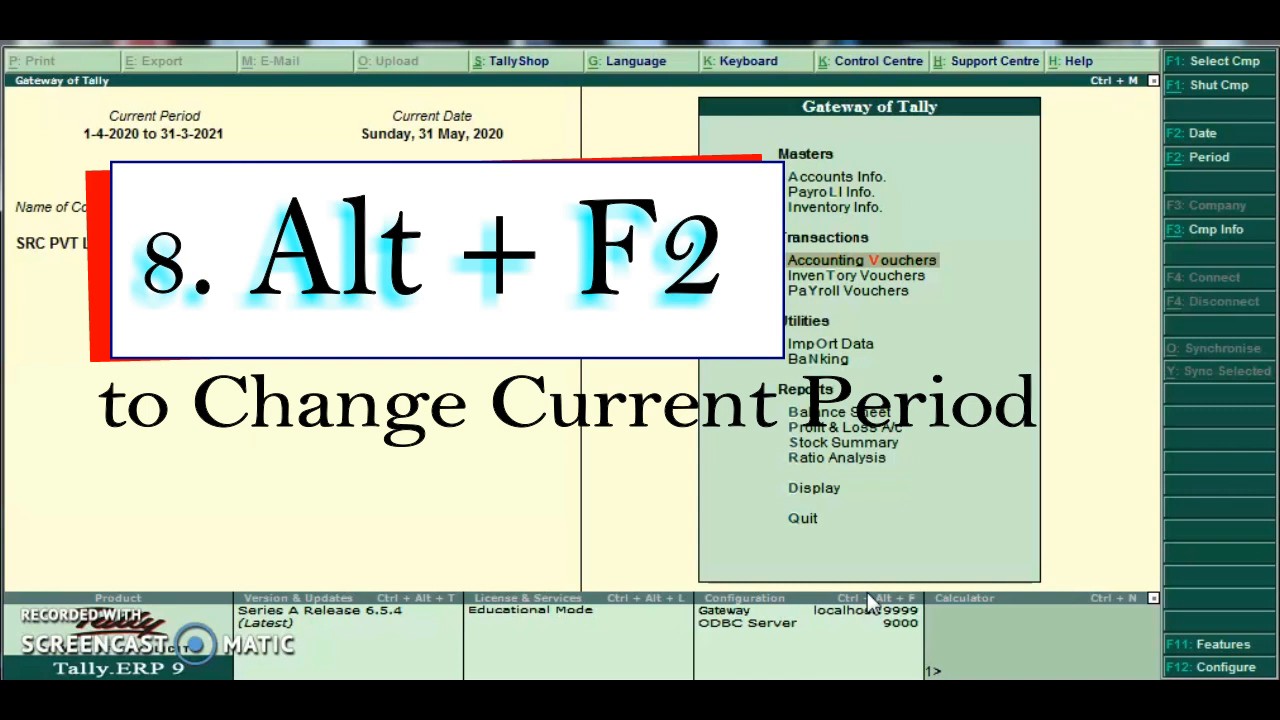
View the Current Date prompt and the Change Period dialog from the Gateway of Tally.
key(F2)
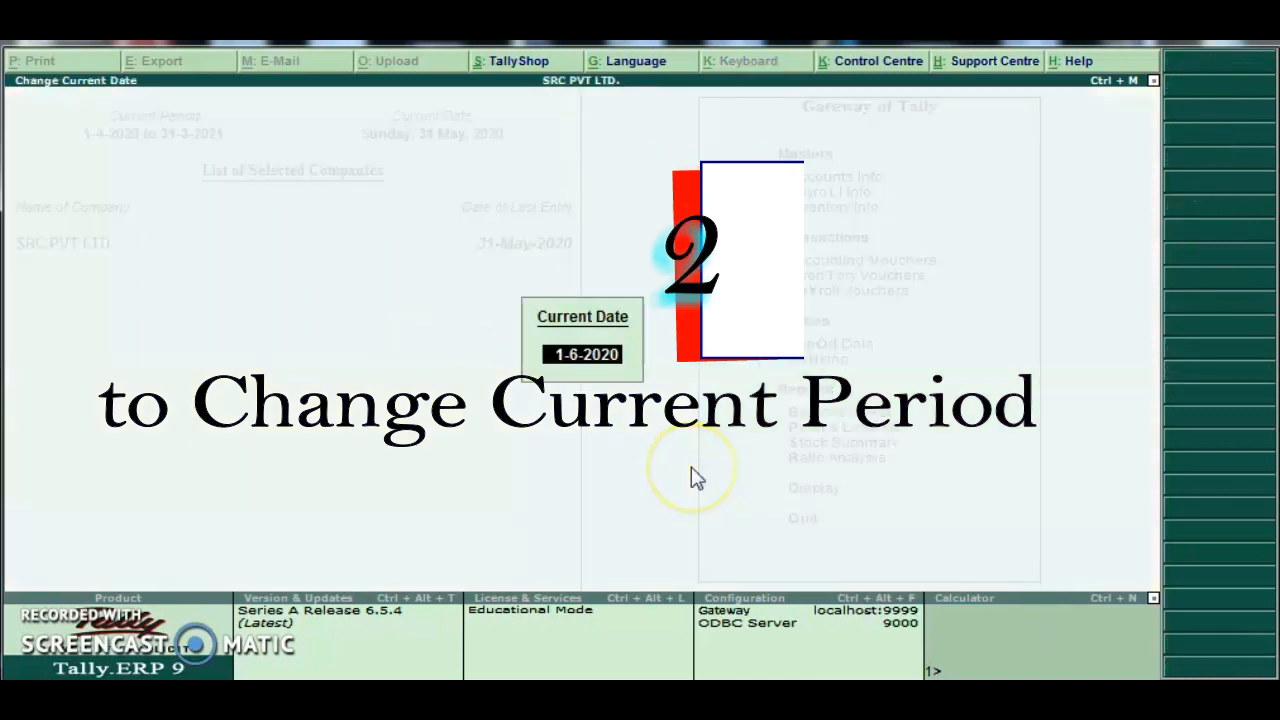
key(Escape)
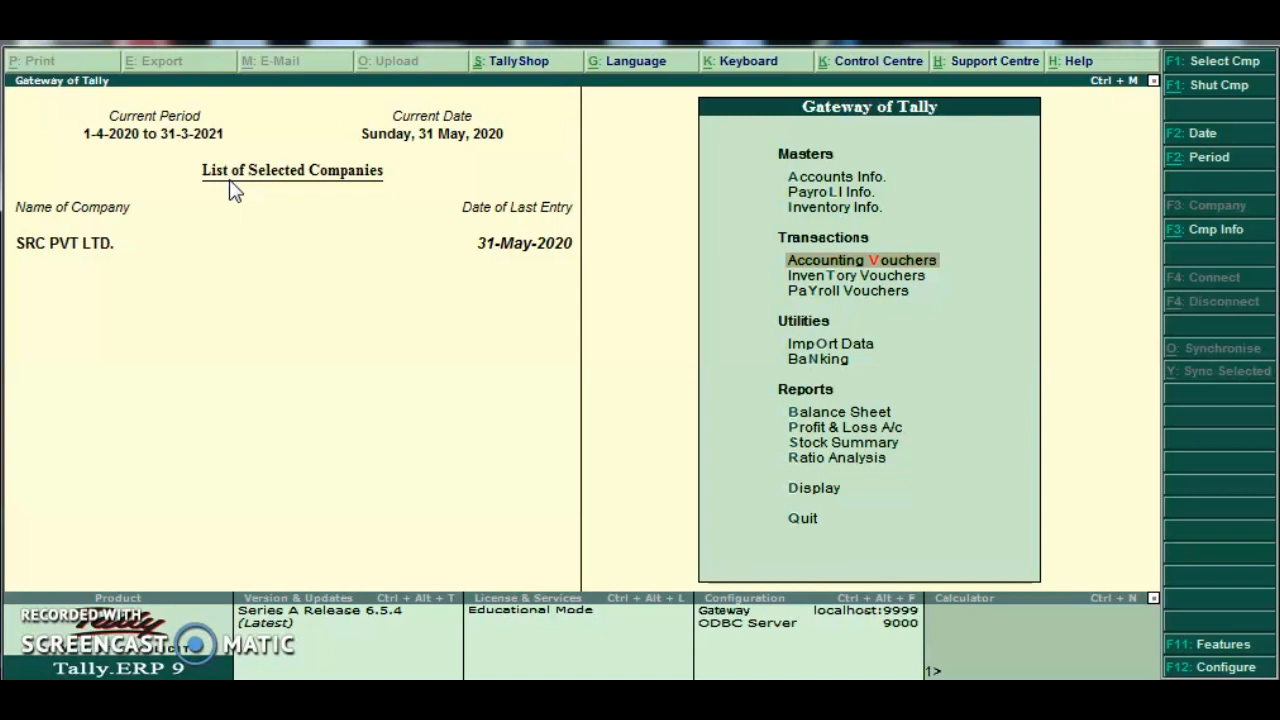
key(alt+F2)
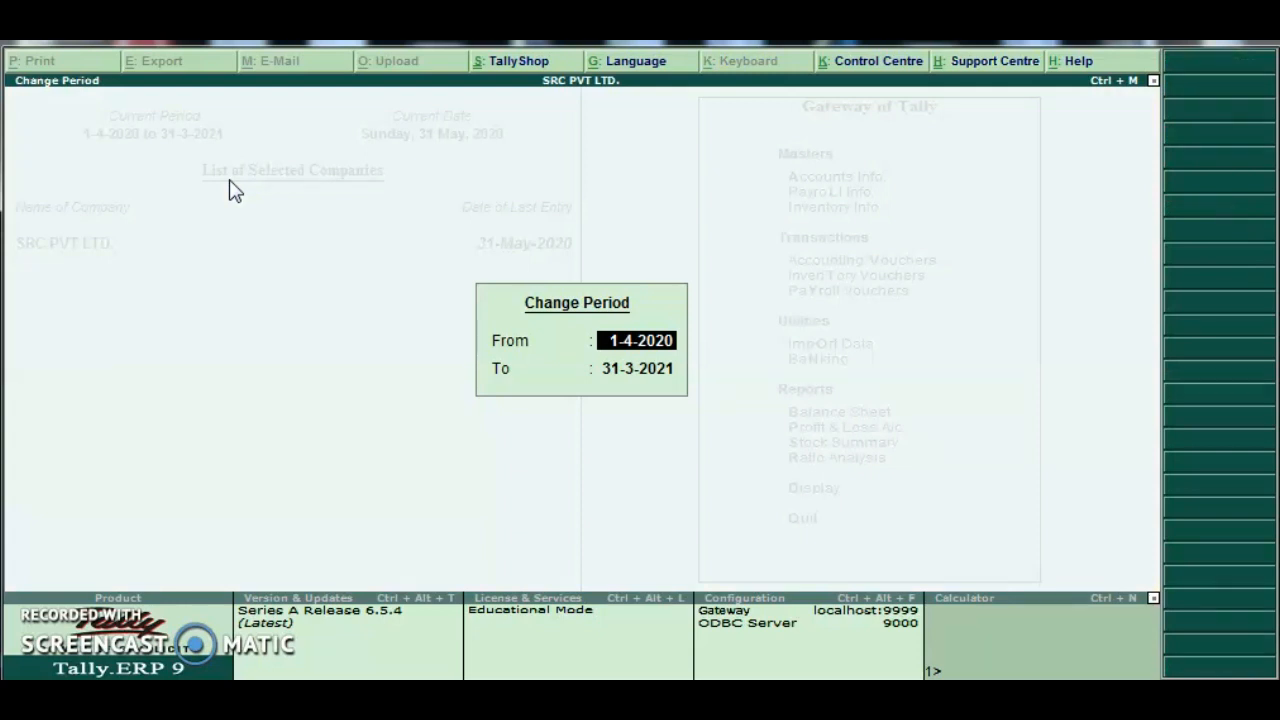
click(676, 354)
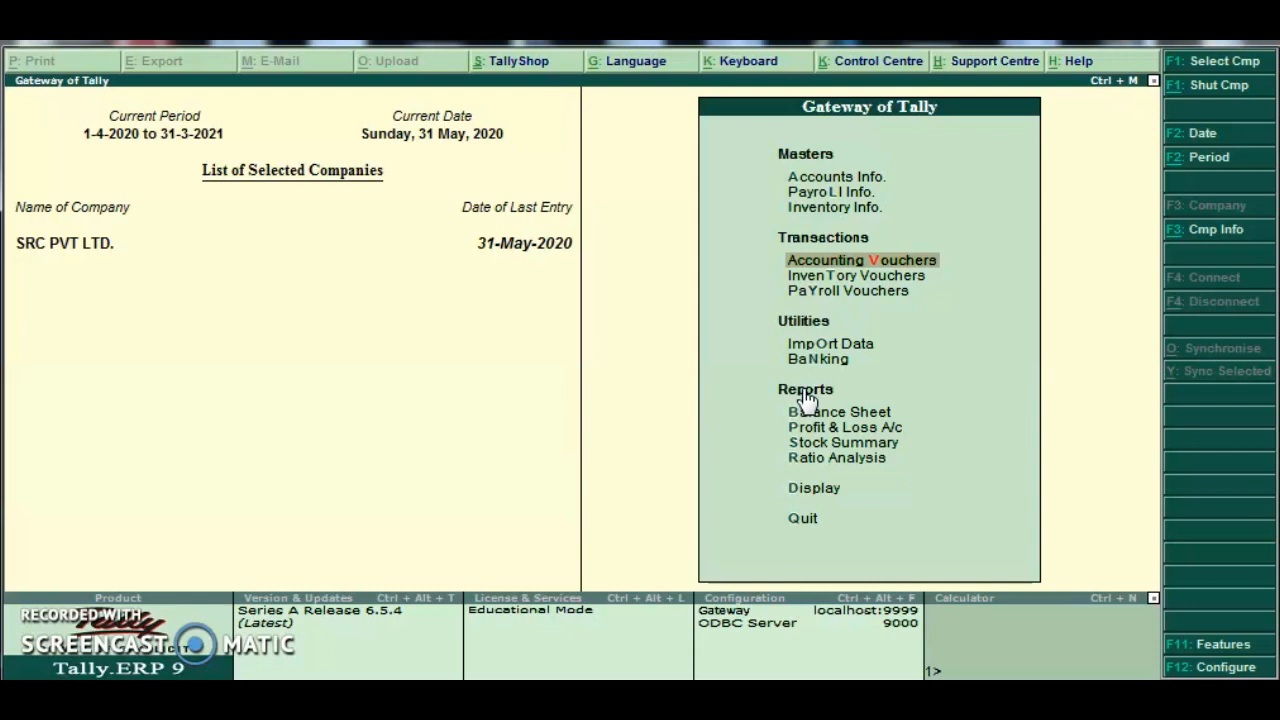
Examine the Company Info. options from Select Company down to Split Company Data and return to the Gateway of Tally.
key(alt+F3)
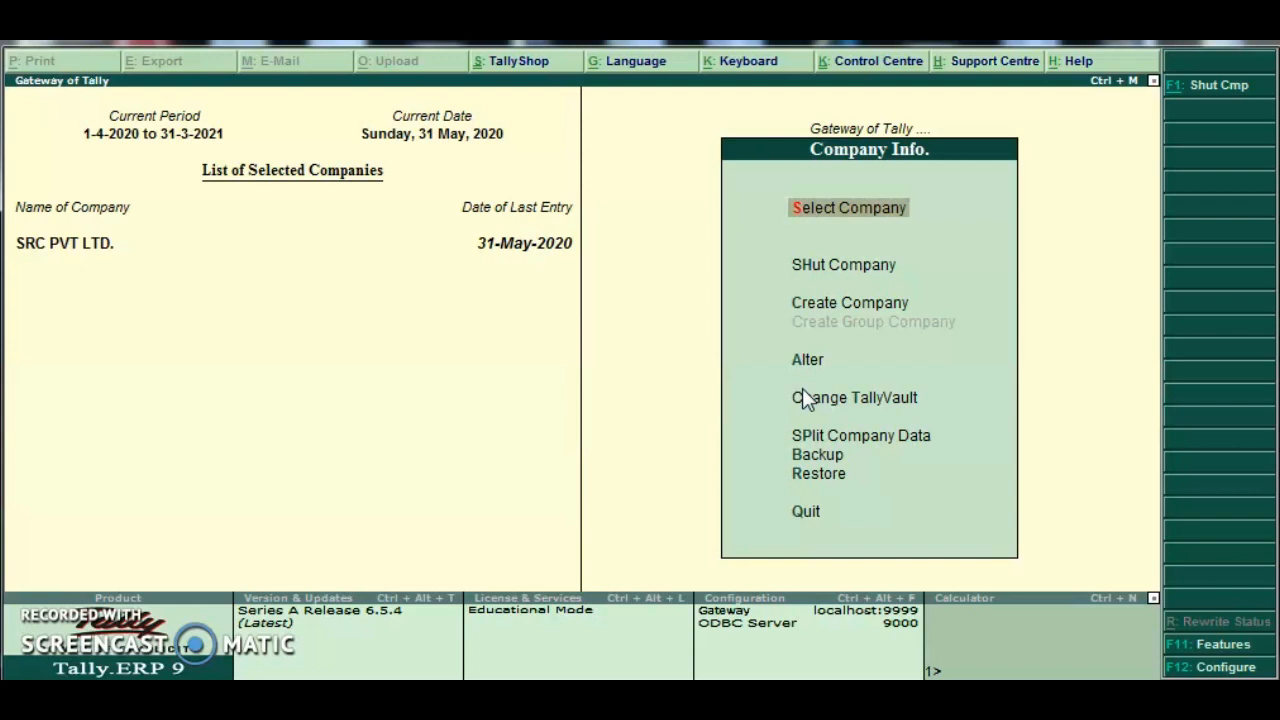
key(Escape)
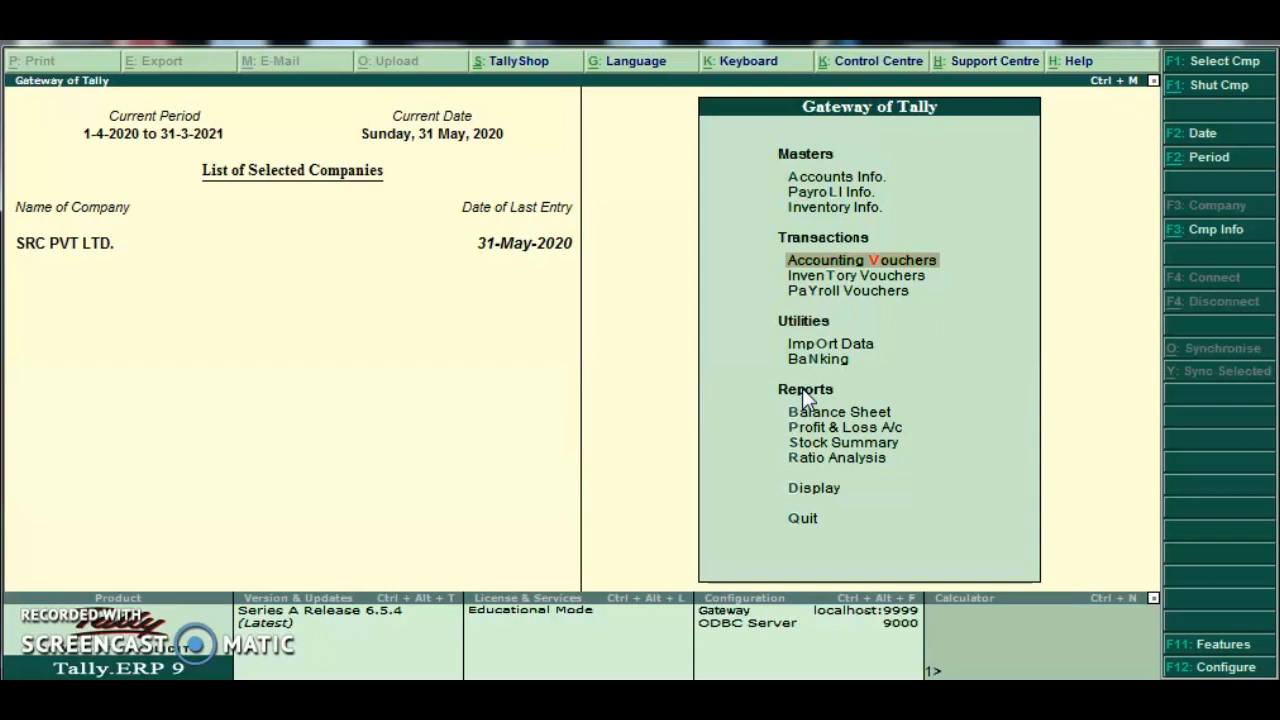
key(alt+F3)
key(Down)
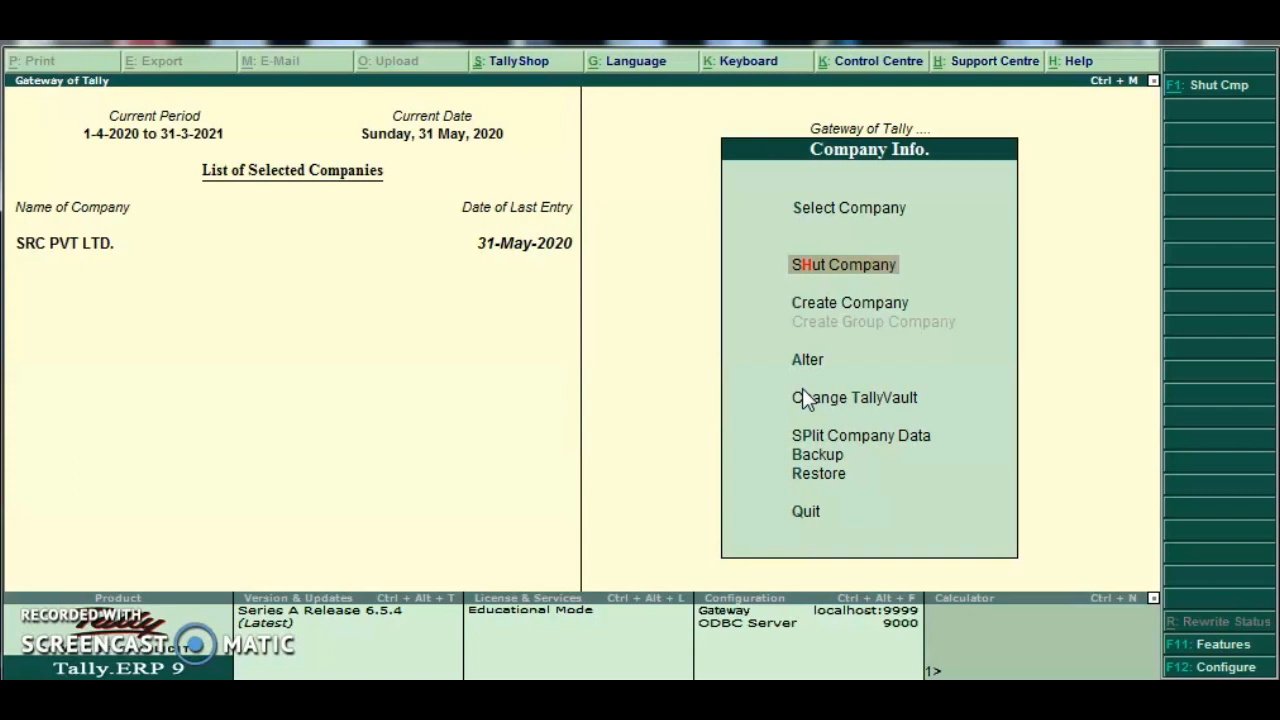
key(Down)
key(Down)
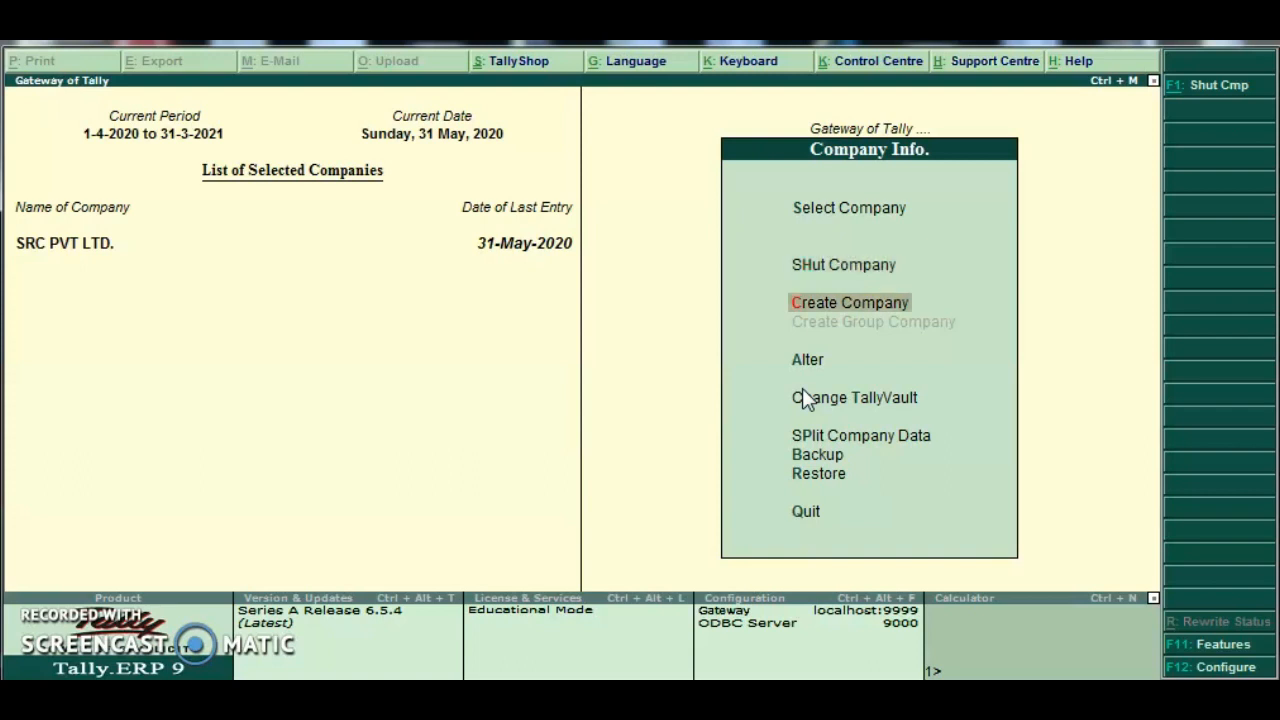
key(Down)
key(Down)
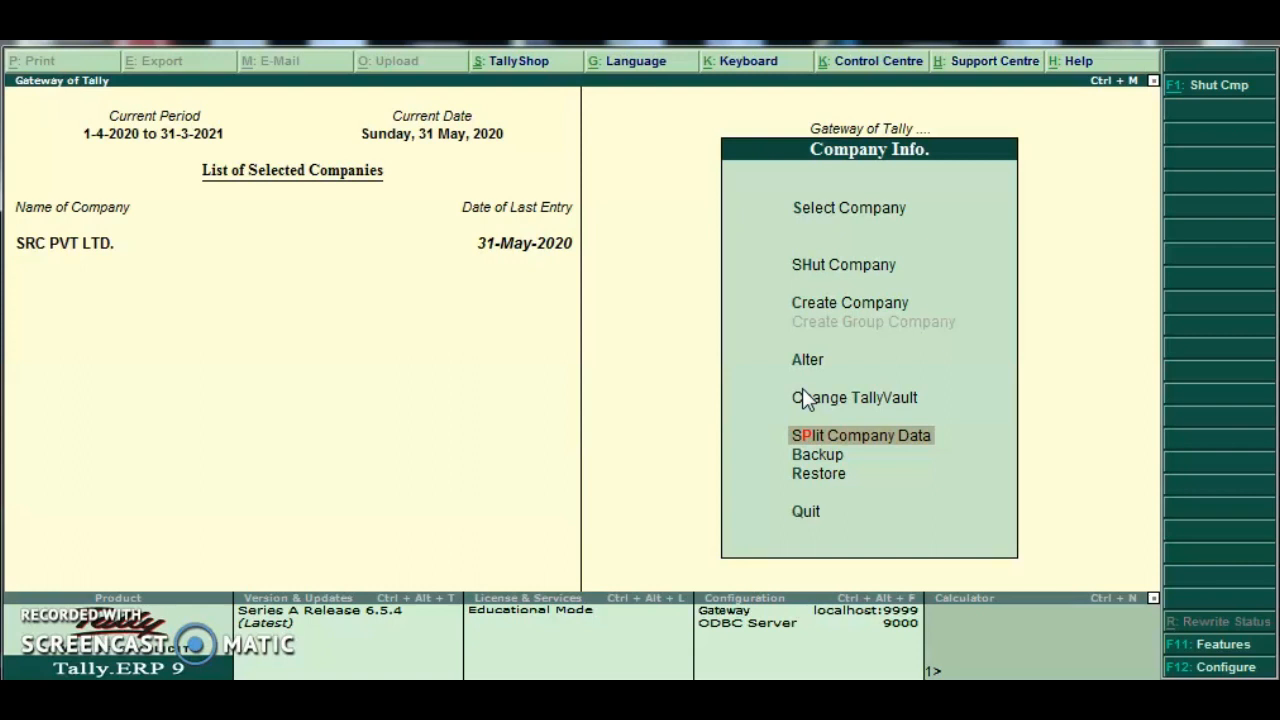
key(Escape)
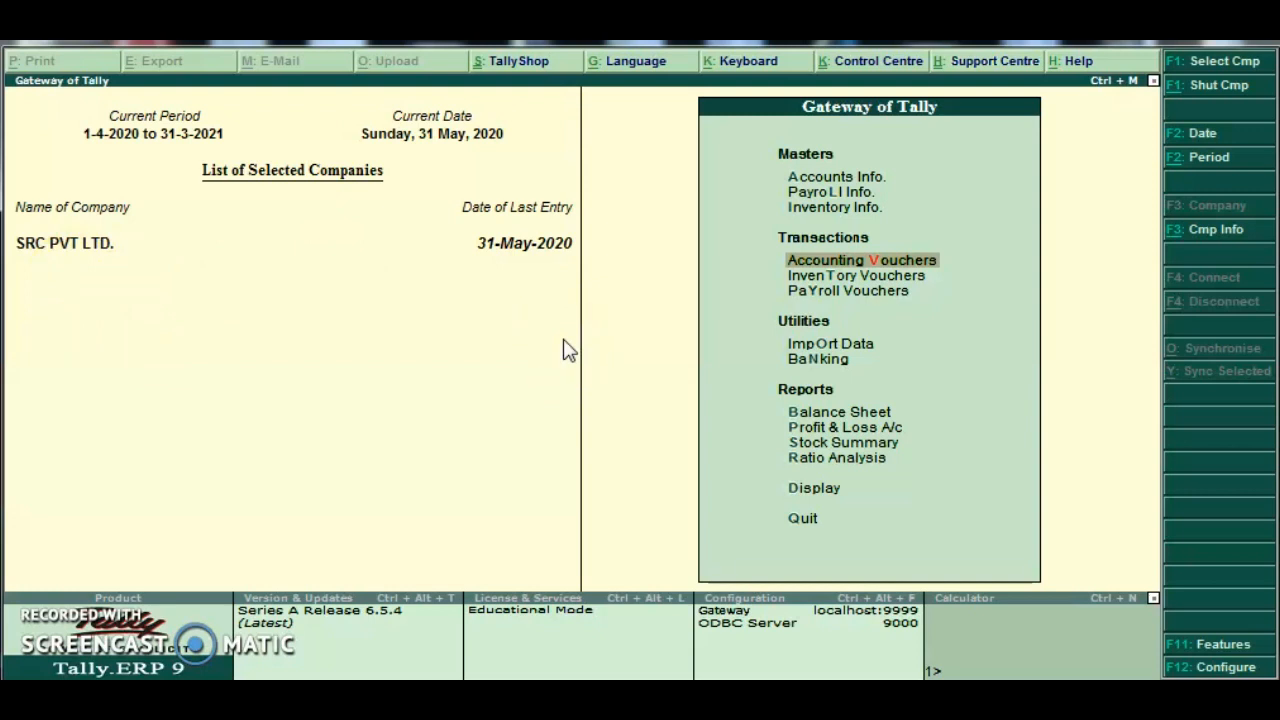
Load the company Scenario alongside SRC PVT LTD. through the Company Info. options.
key(alt+F3)
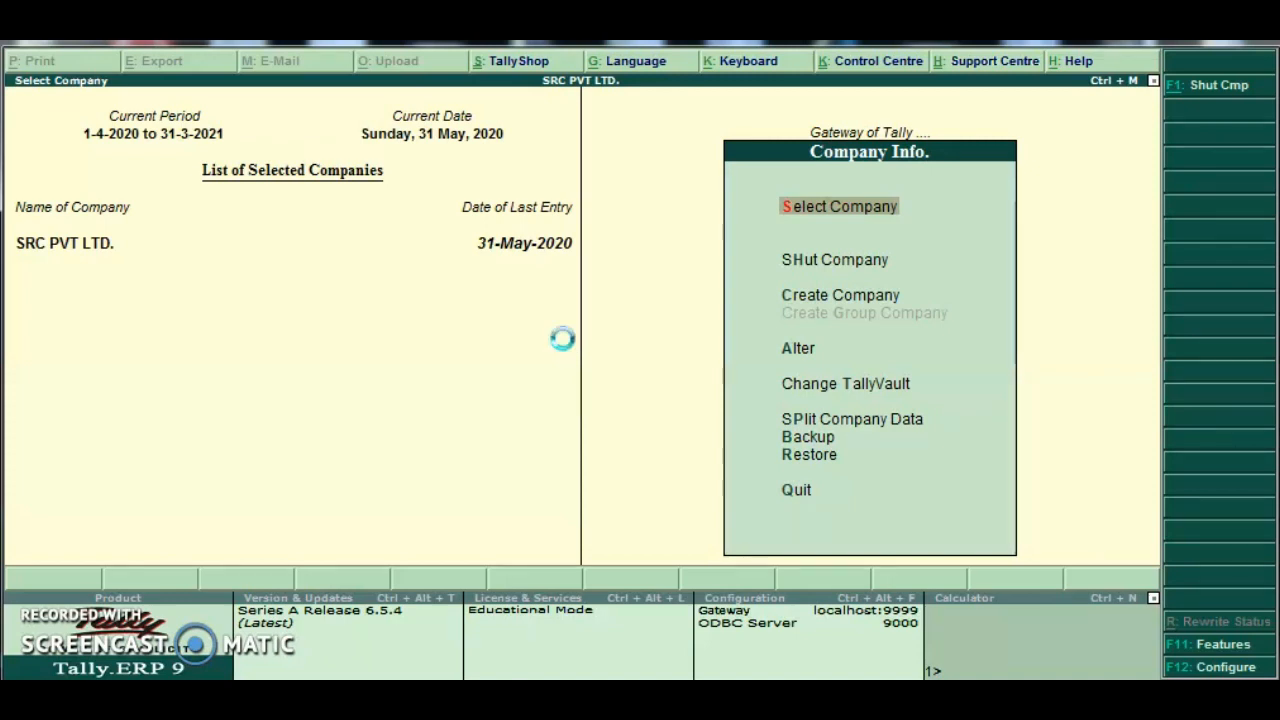
text(S)
key(Down)
key(Down)
key(Down)
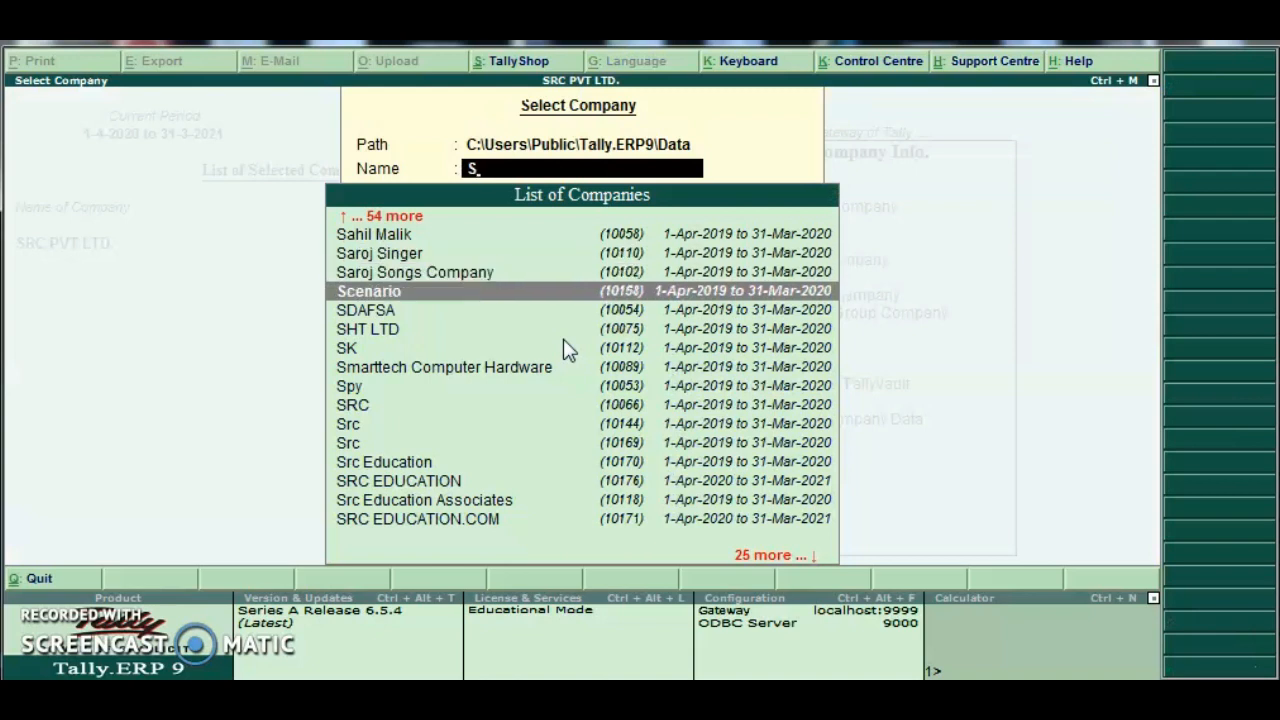
key(Return)
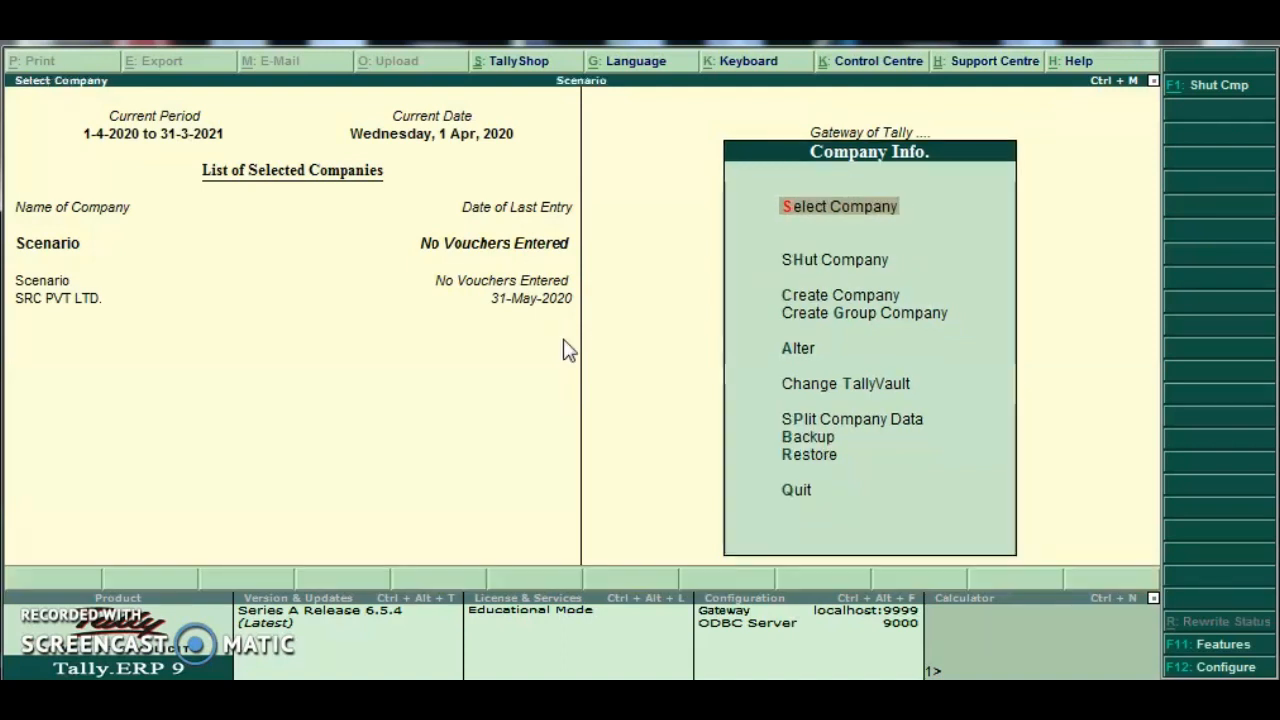
Load SSL LTD as another open company and return to the Gateway of Tally.
key(Return)
text(S)
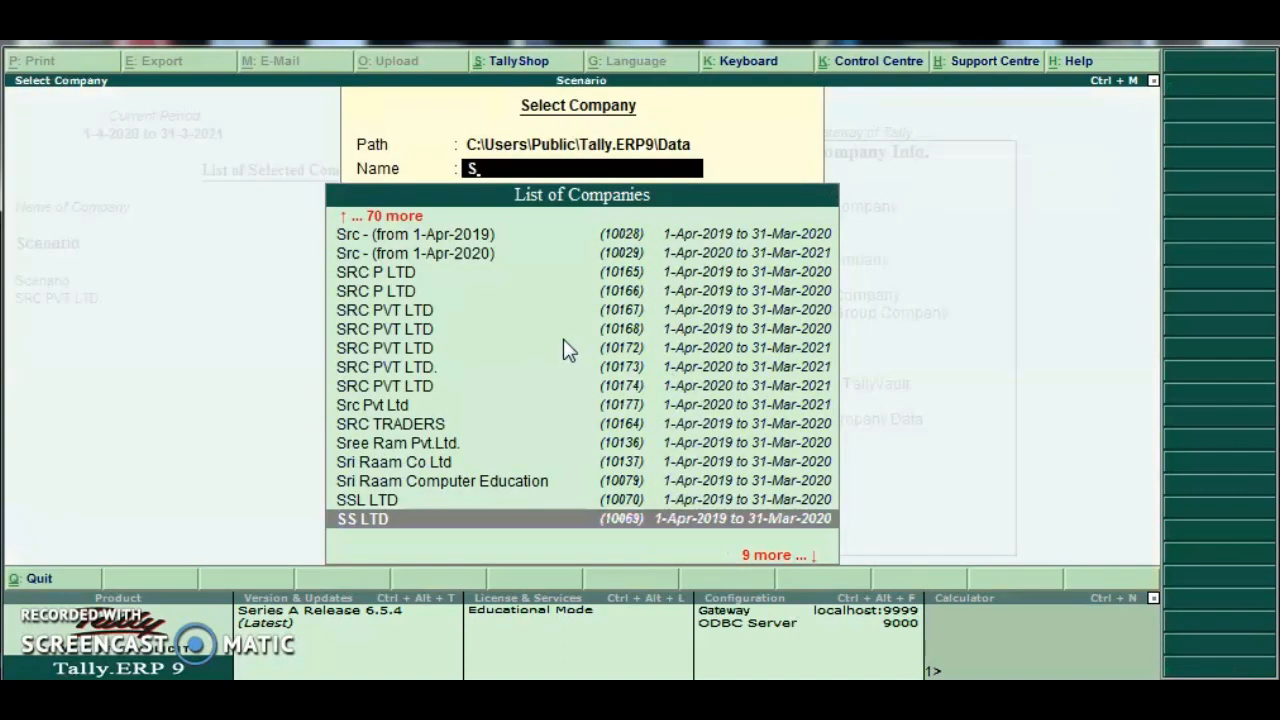
key(Up)
key(Return)
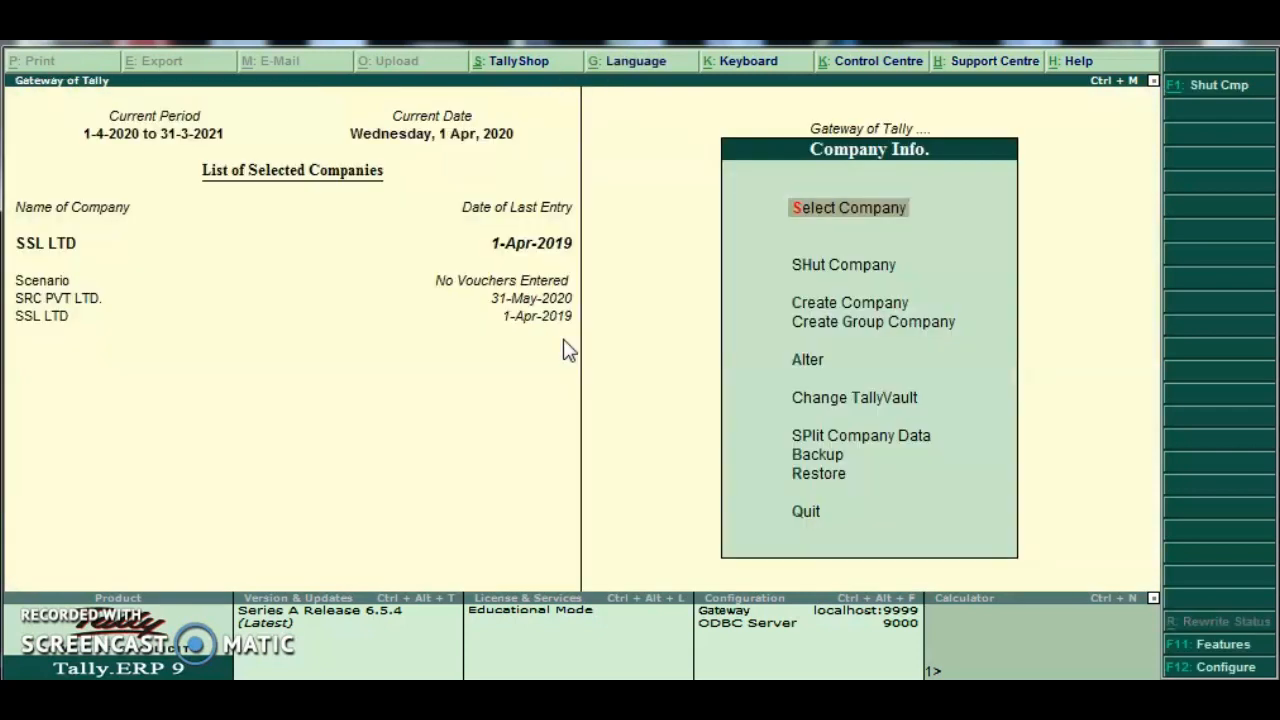
click(224, 333)
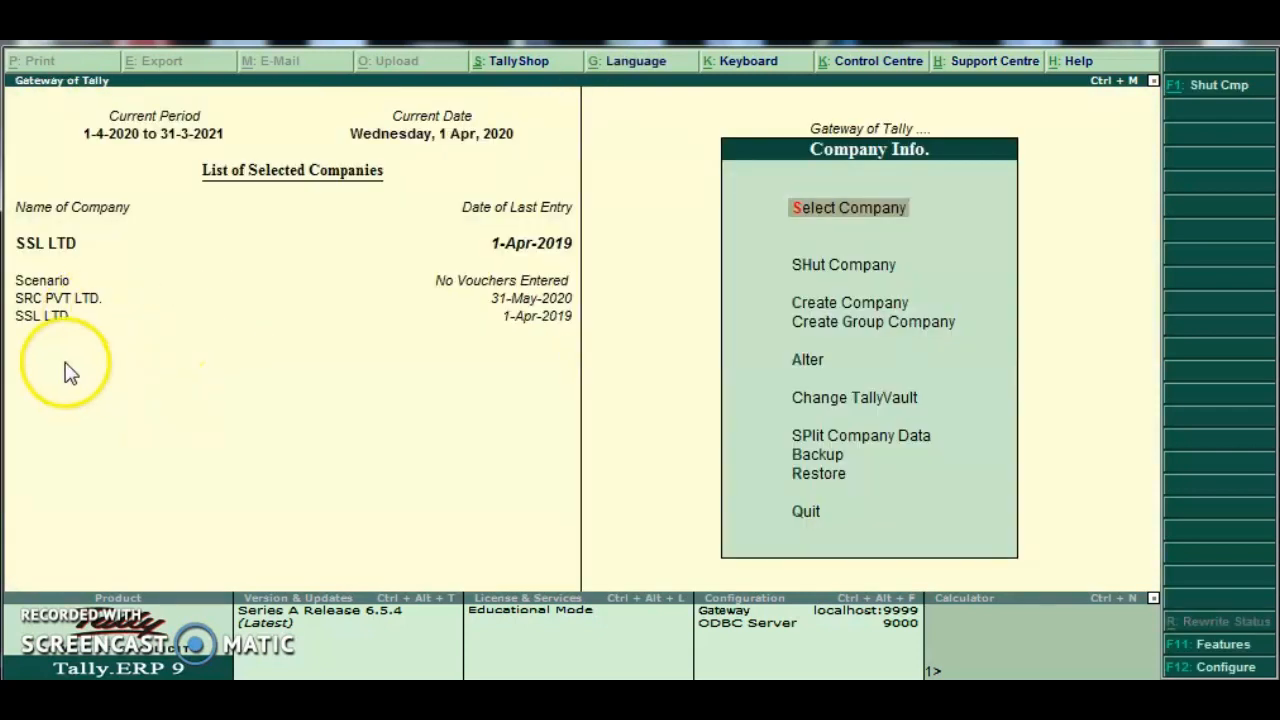
key(Escape)
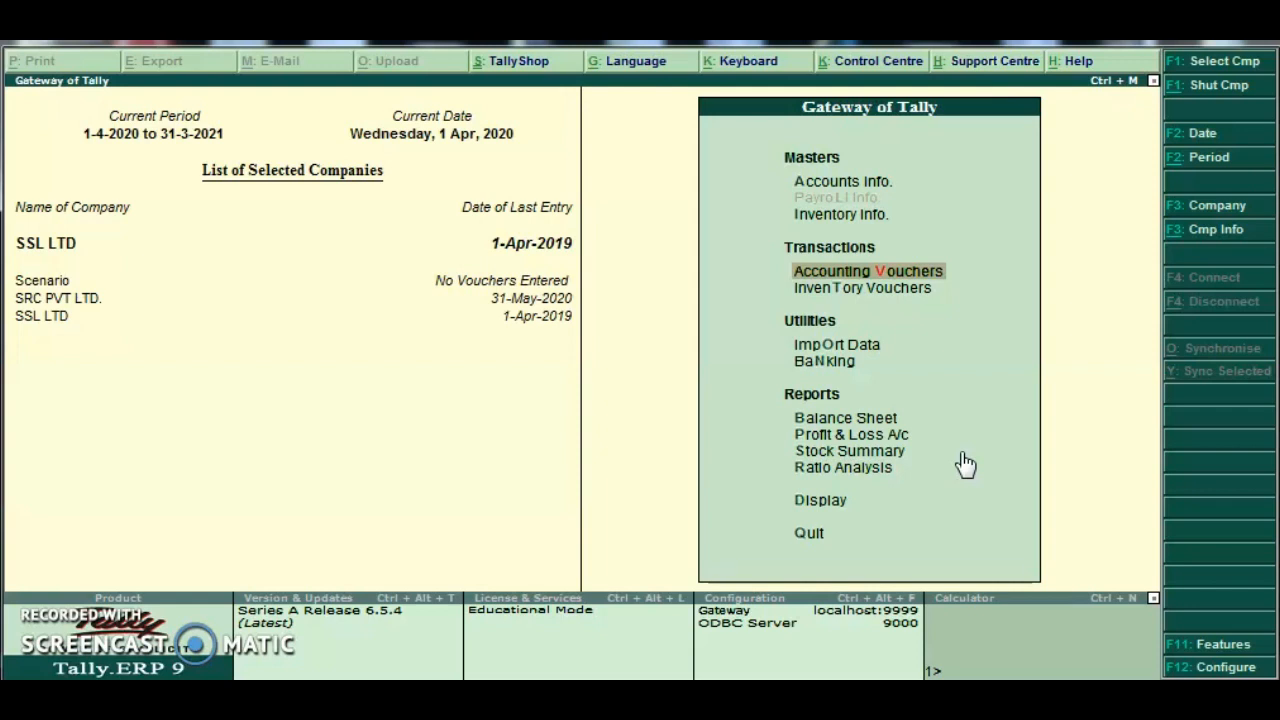
Change the current company to SRC PVT LTD. from the list of loaded companies.
key(F3)
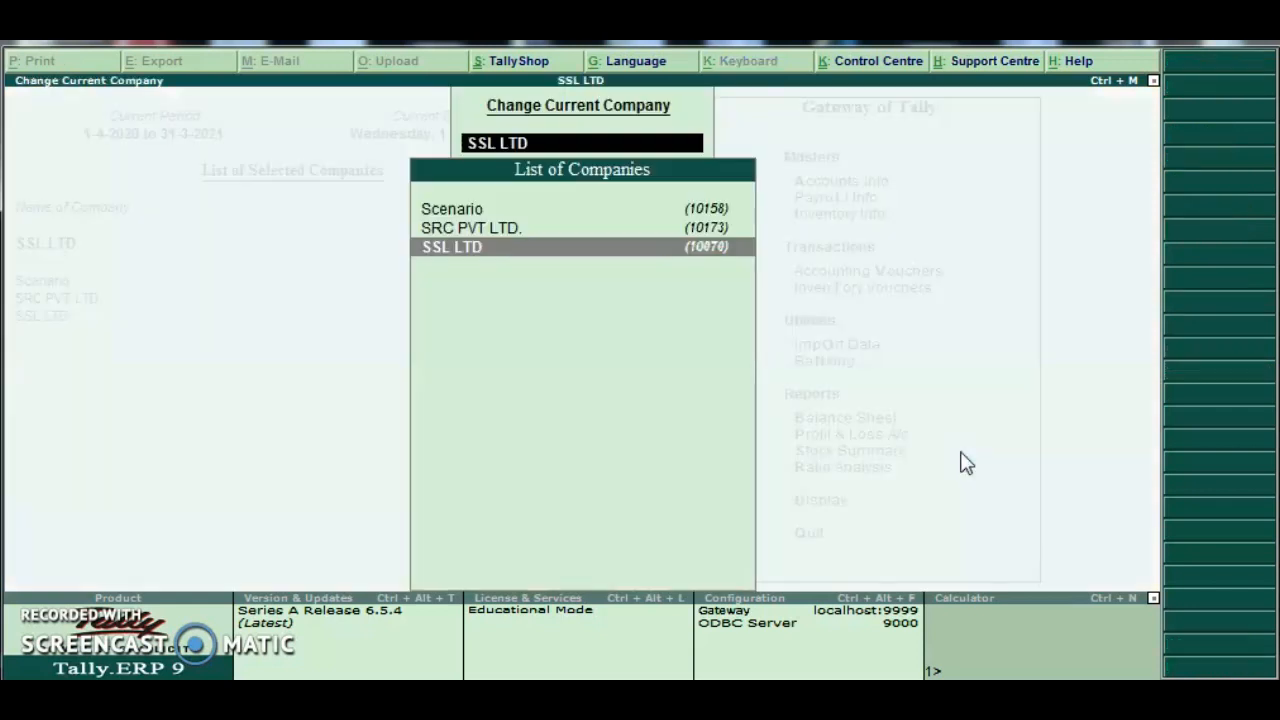
key(Up)
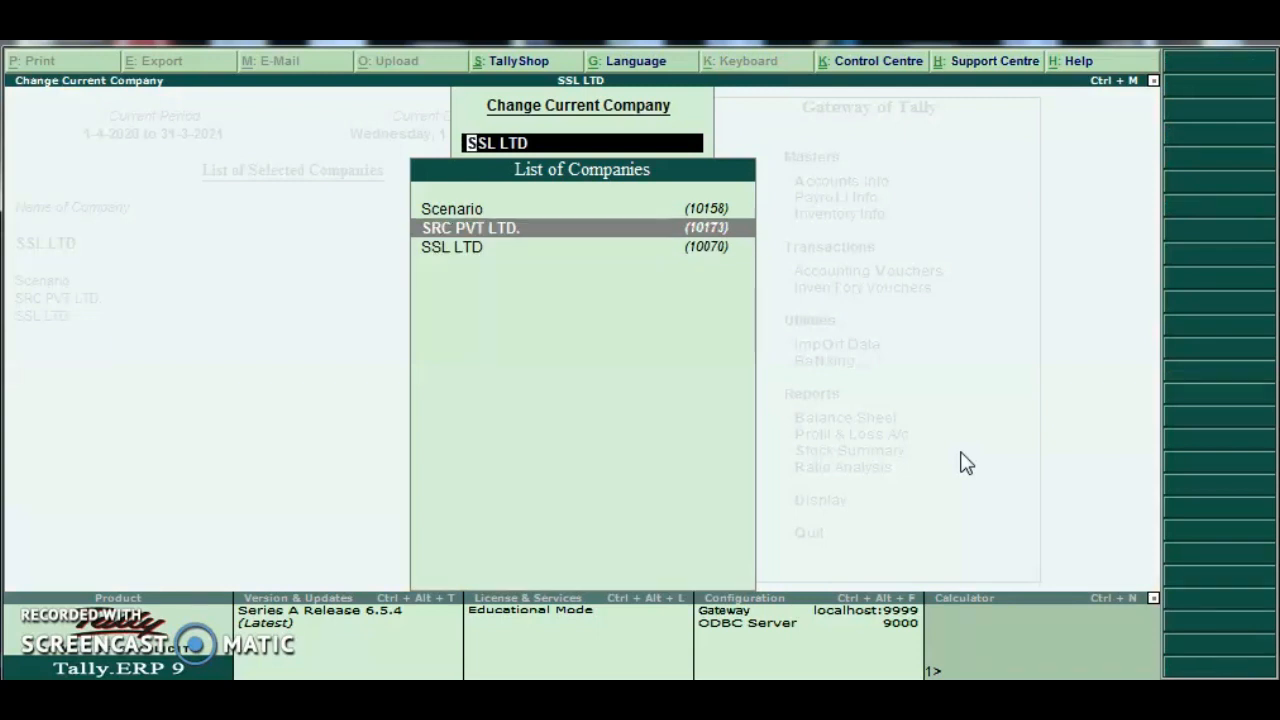
key(Return)
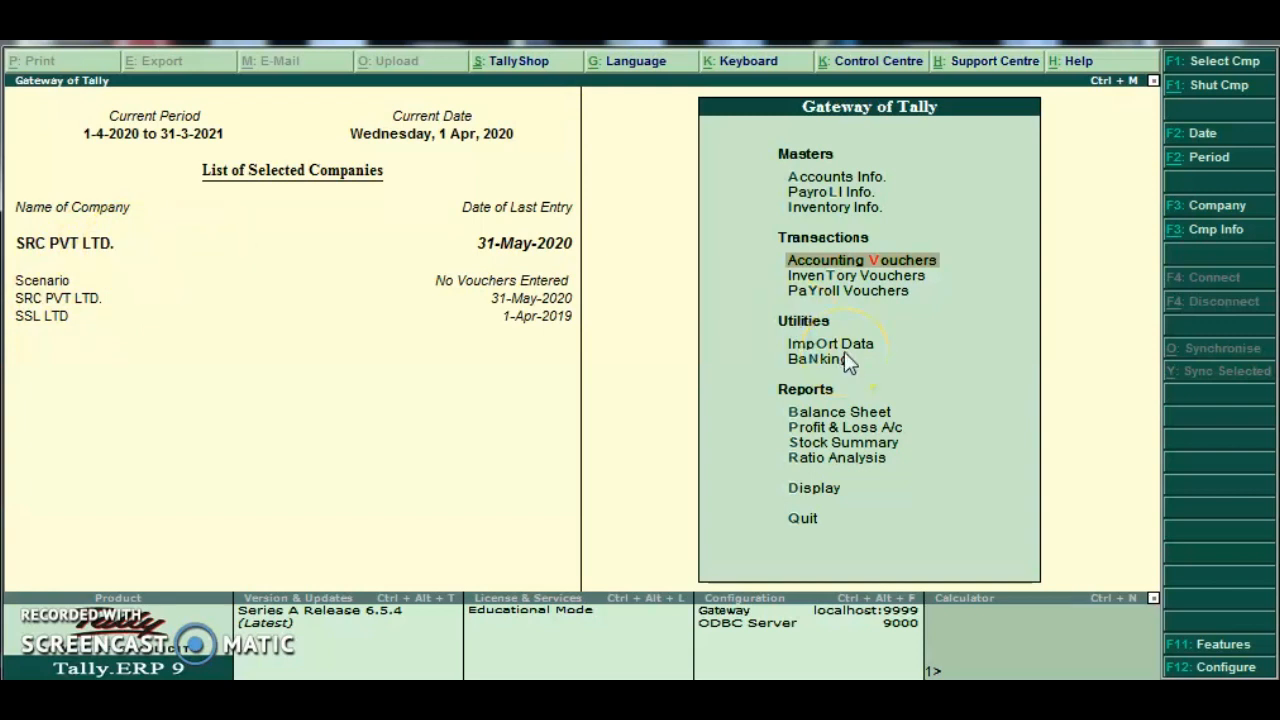
key(F3)
key(Return)
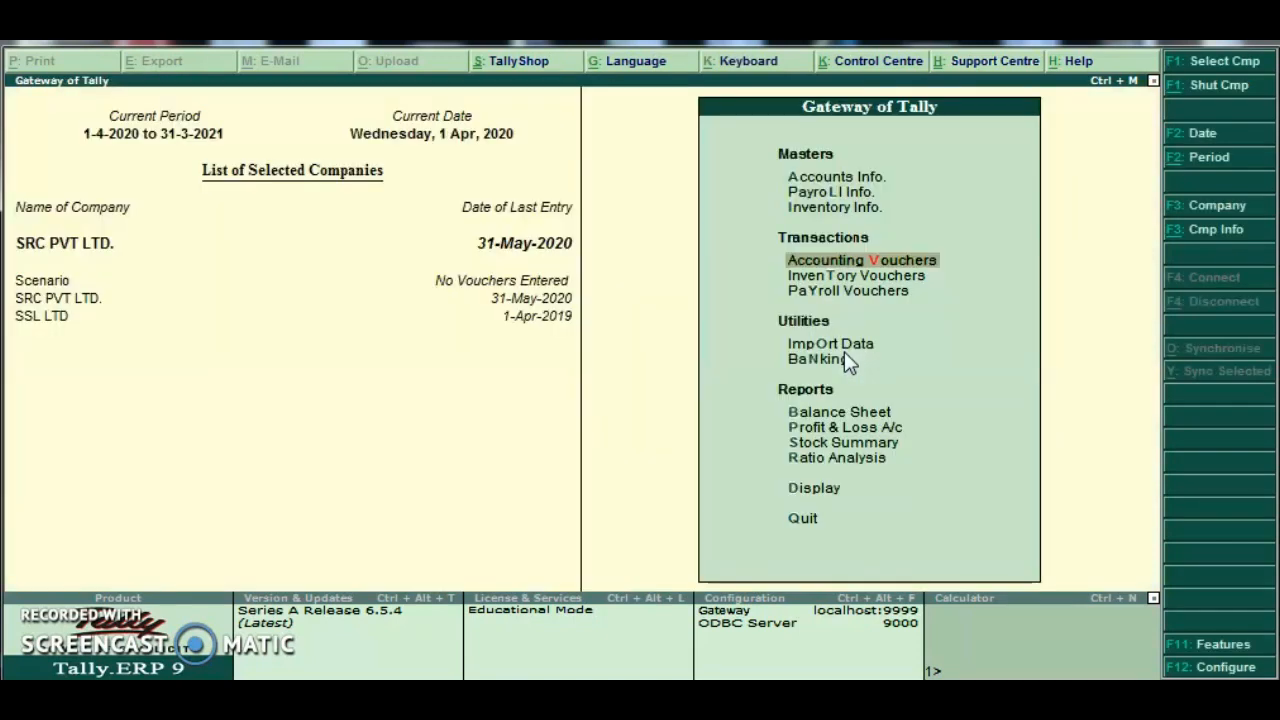